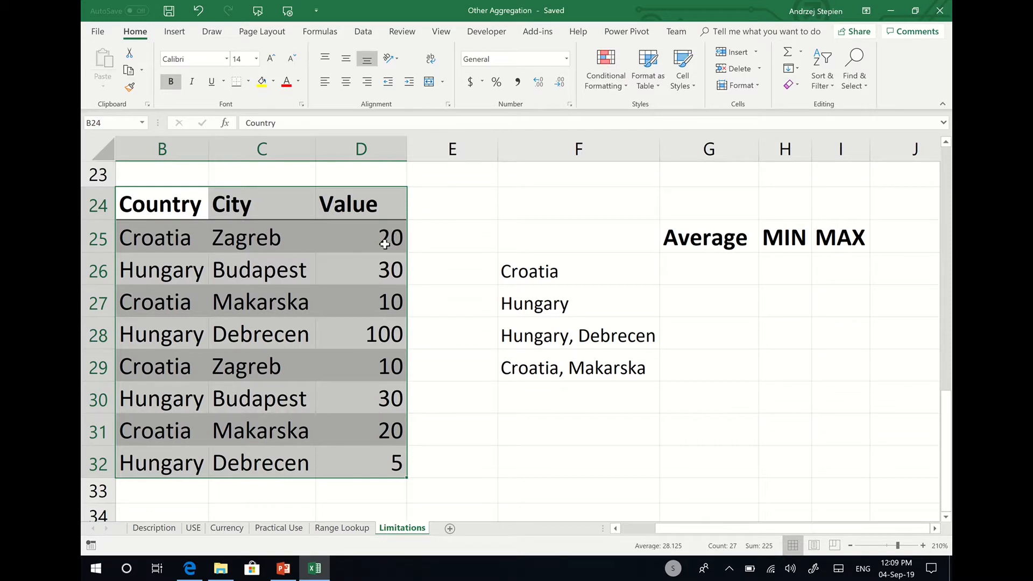
- Select the values in D25:D32 and add Minimum and Maximum to the status bar statistics
left_click_drag(385, 240, 381, 459)
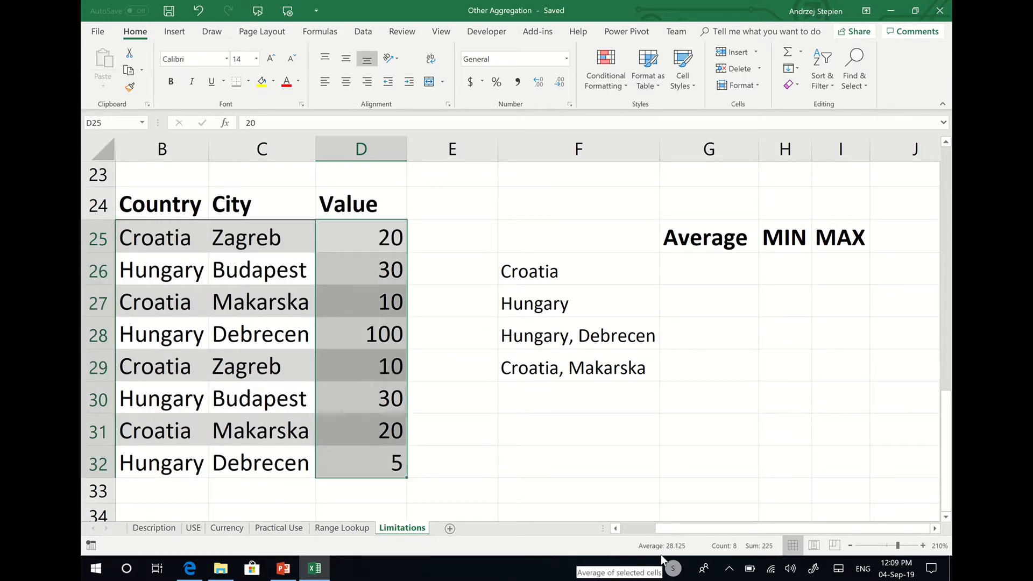
right_click(692, 549)
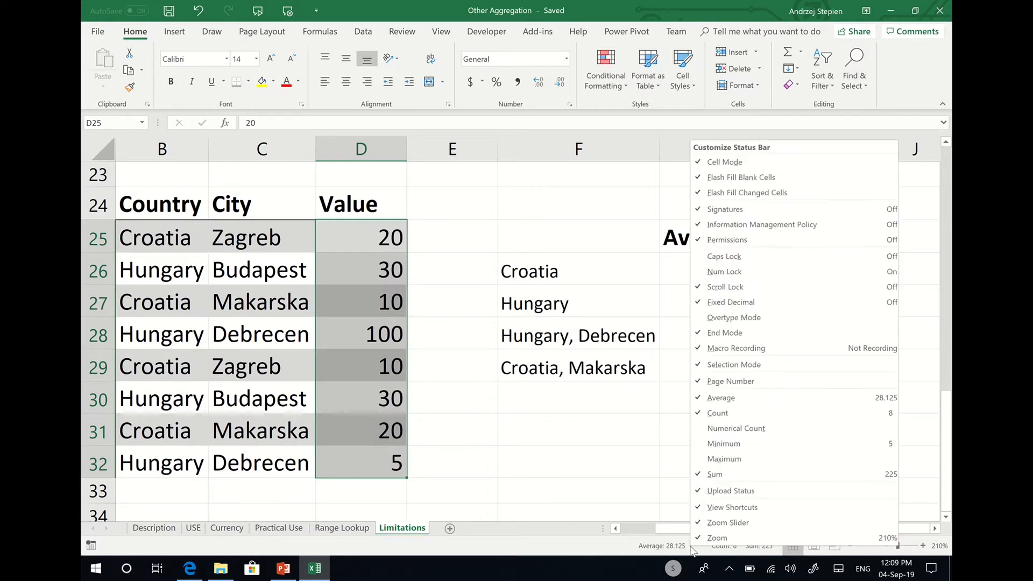
left_click(749, 443)
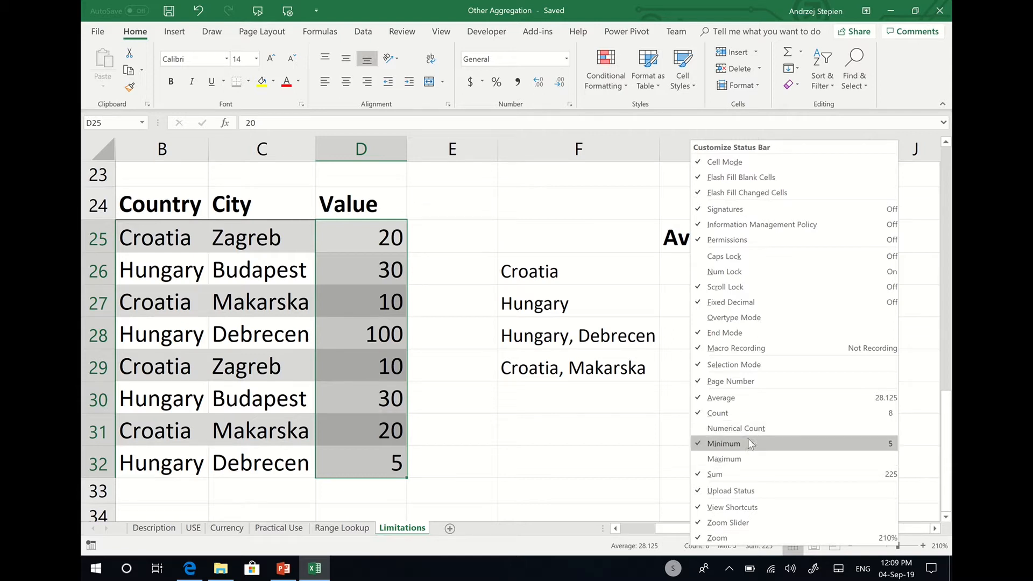
left_click(724, 458)
left_click(594, 479)
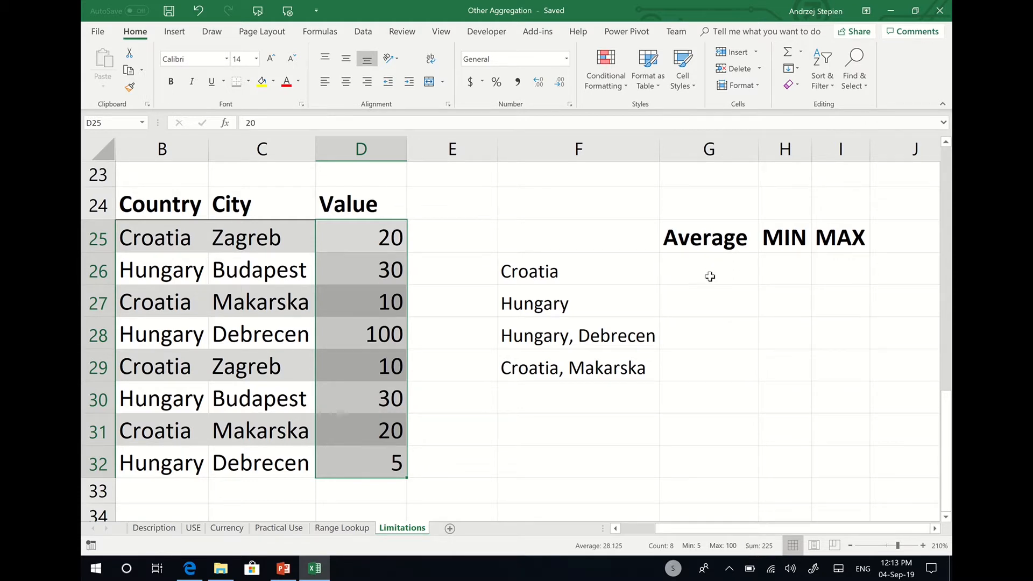
- Start an AVERAGEIF formula in G26 with the country cells $B$25:$B$32 as its absolute range
left_click_drag(710, 276, 802, 373)
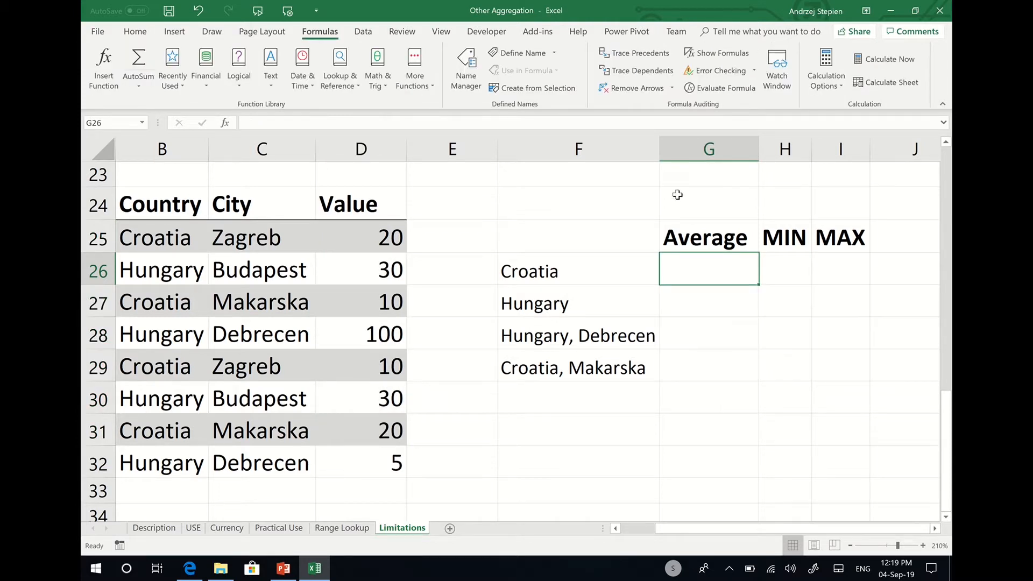
left_click(413, 95)
mouse_move(437, 107)
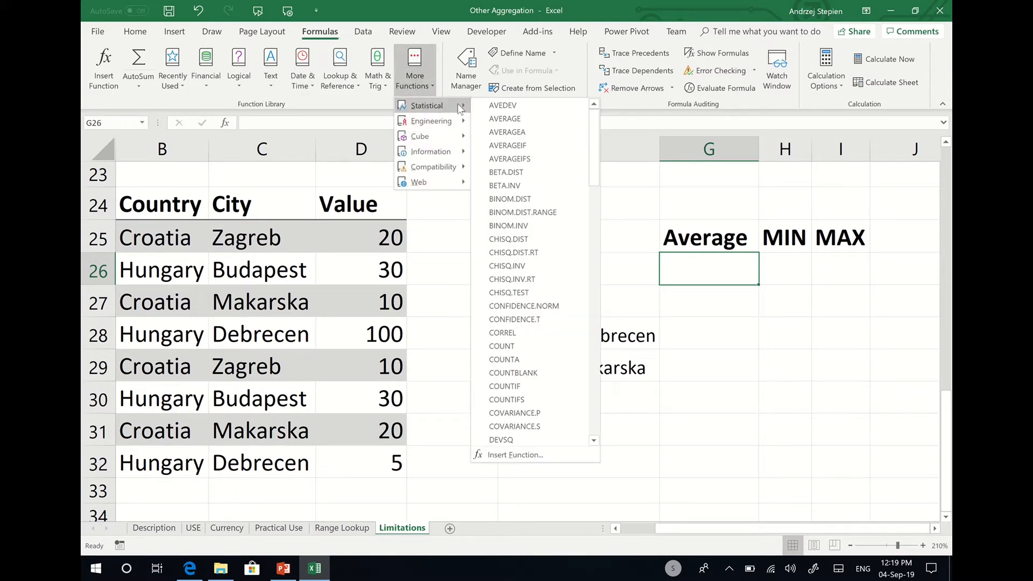
left_click(505, 145)
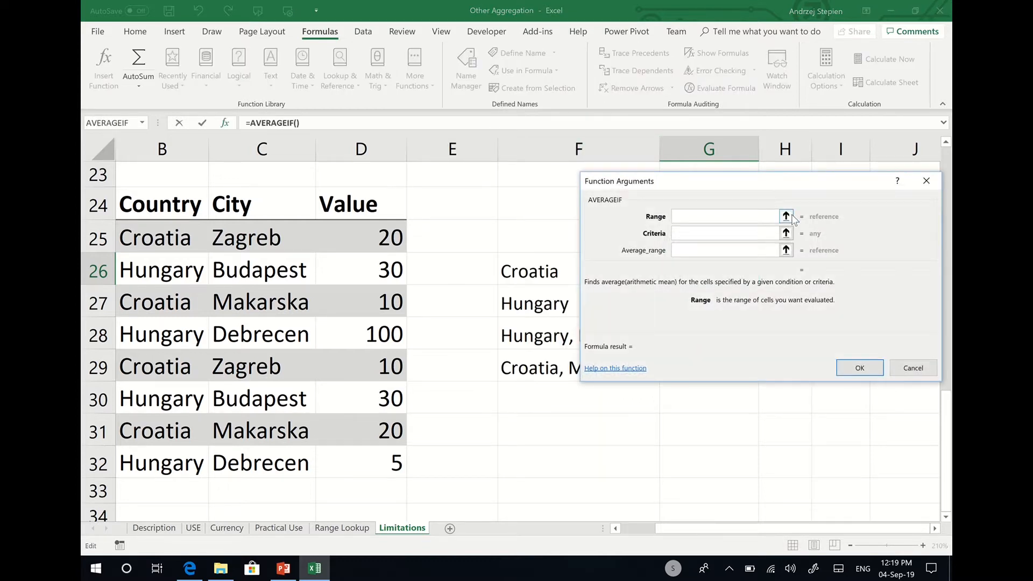
left_click(786, 216)
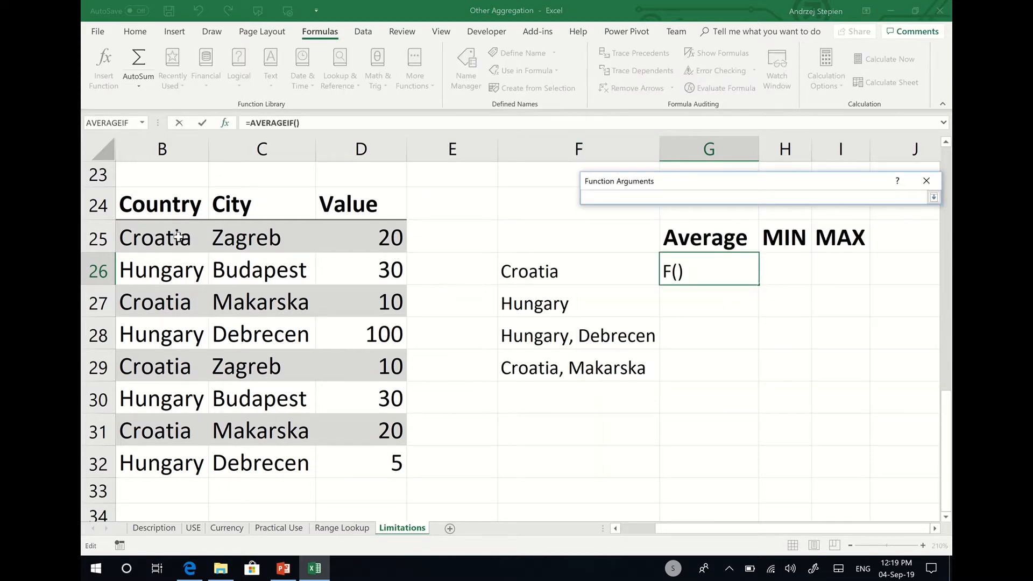
left_click_drag(178, 236, 172, 467)
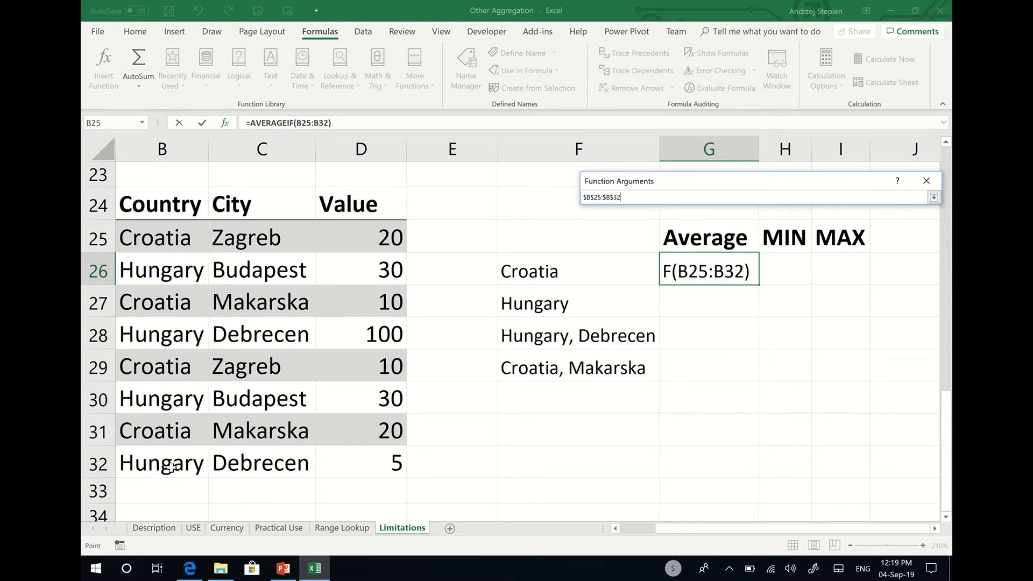
key("F4")
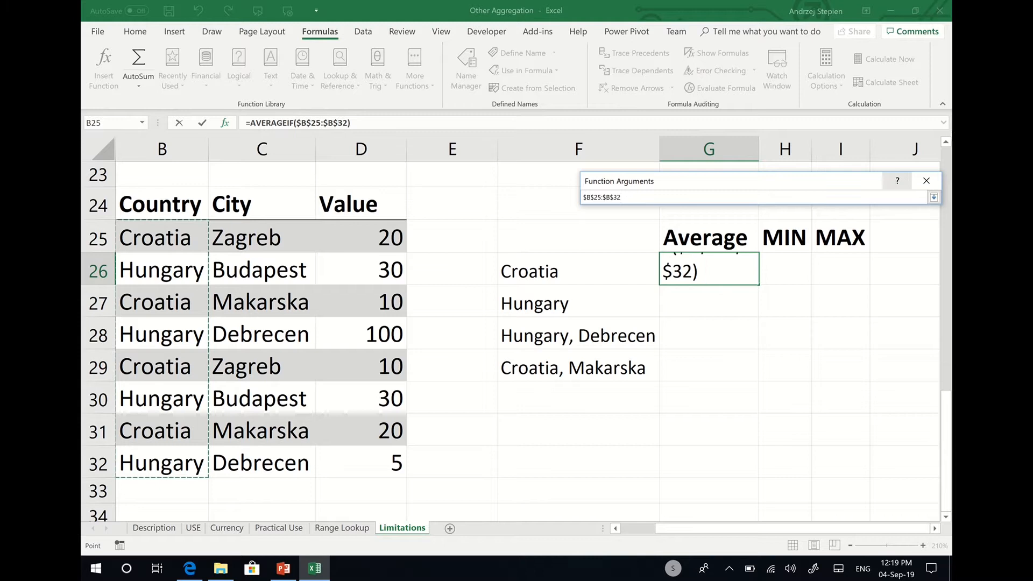
left_click(934, 198)
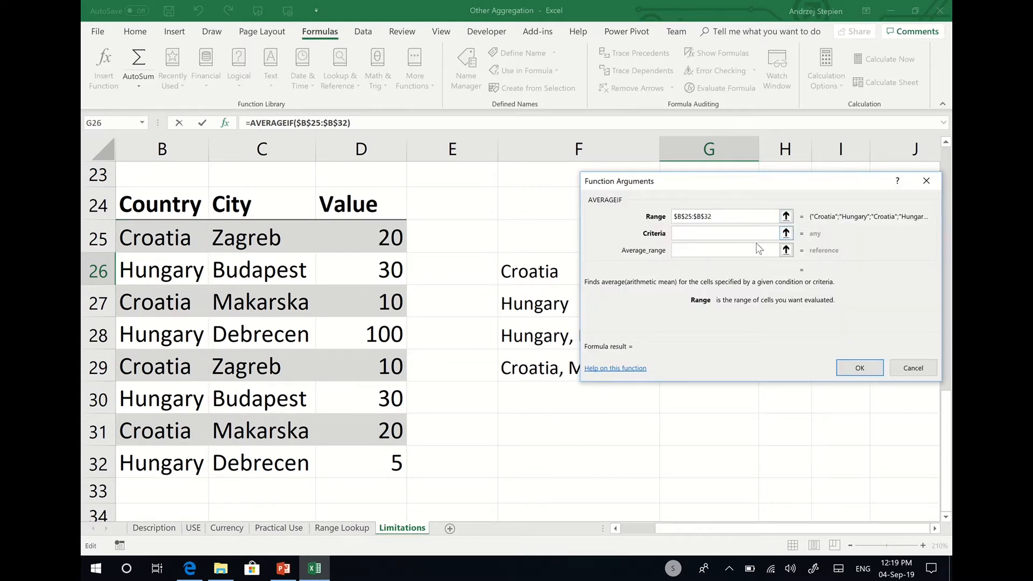
- Set the AVERAGEIF criteria to the Croatia label in F26
left_click(786, 234)
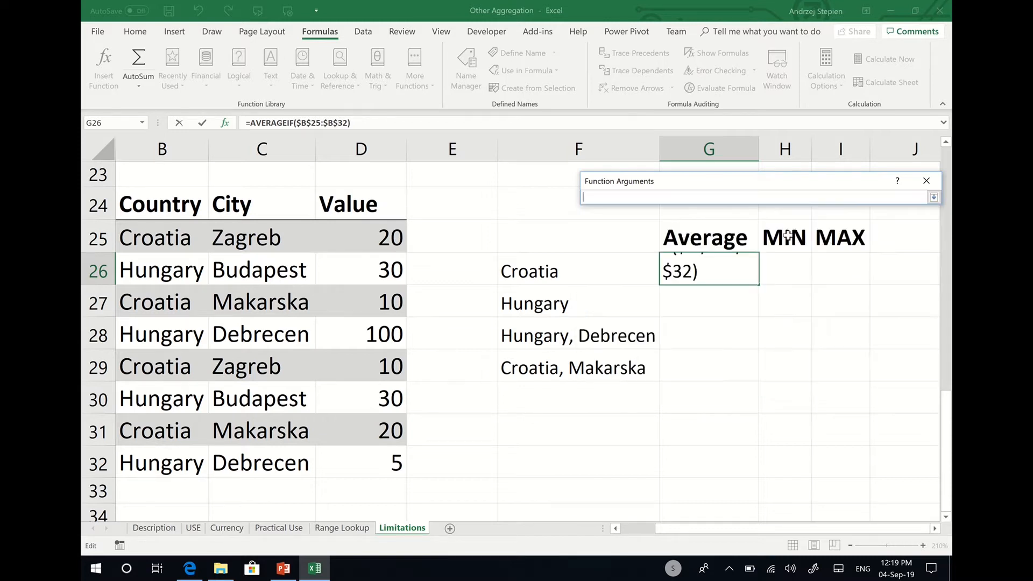
left_click(566, 276)
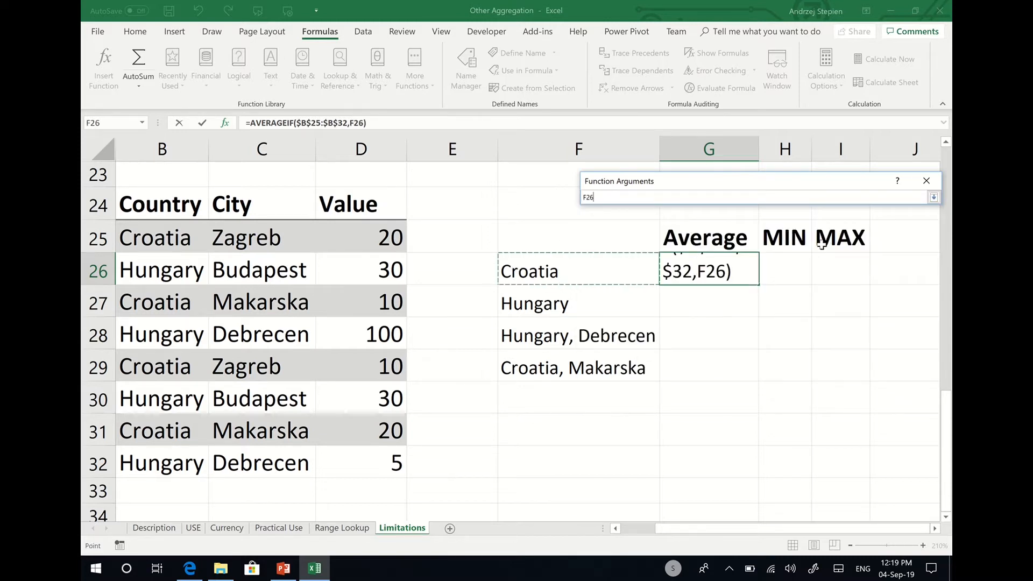
left_click(934, 198)
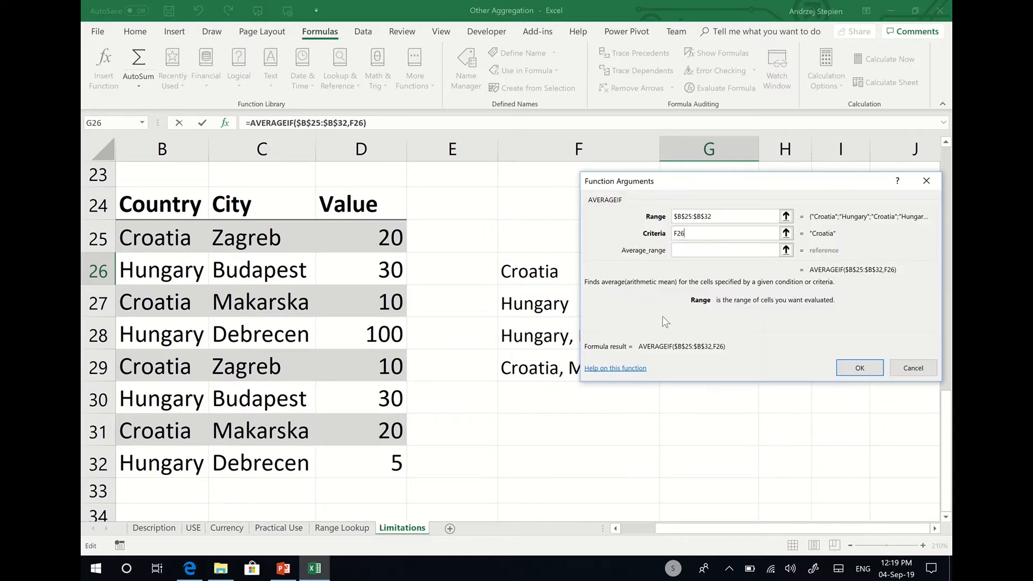
- Set the average range to absolute $D$25:$D$32, complete the formula and fill it down to G27 for Hungary
left_click(786, 251)
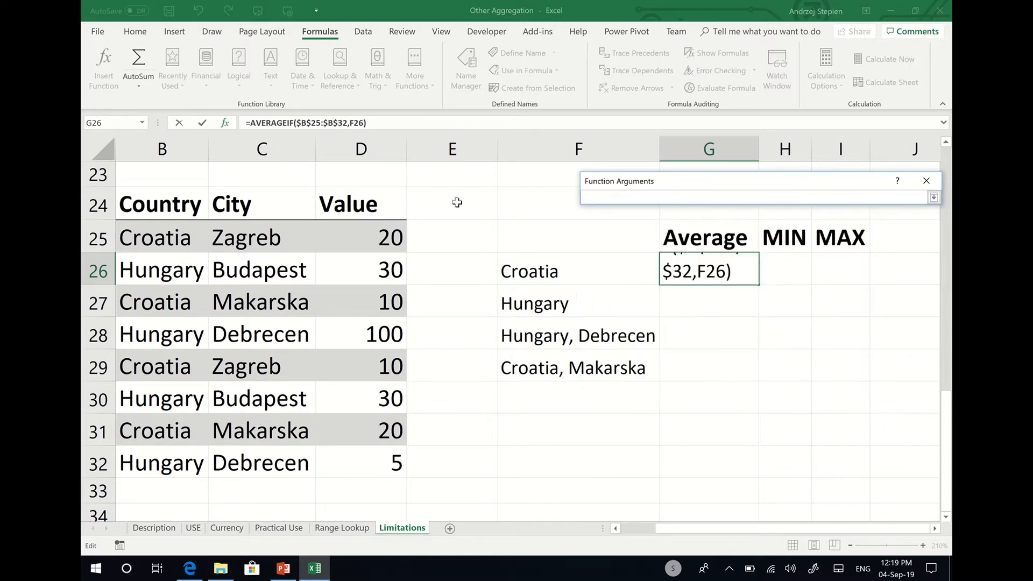
left_click_drag(381, 236, 380, 474)
key("F4")
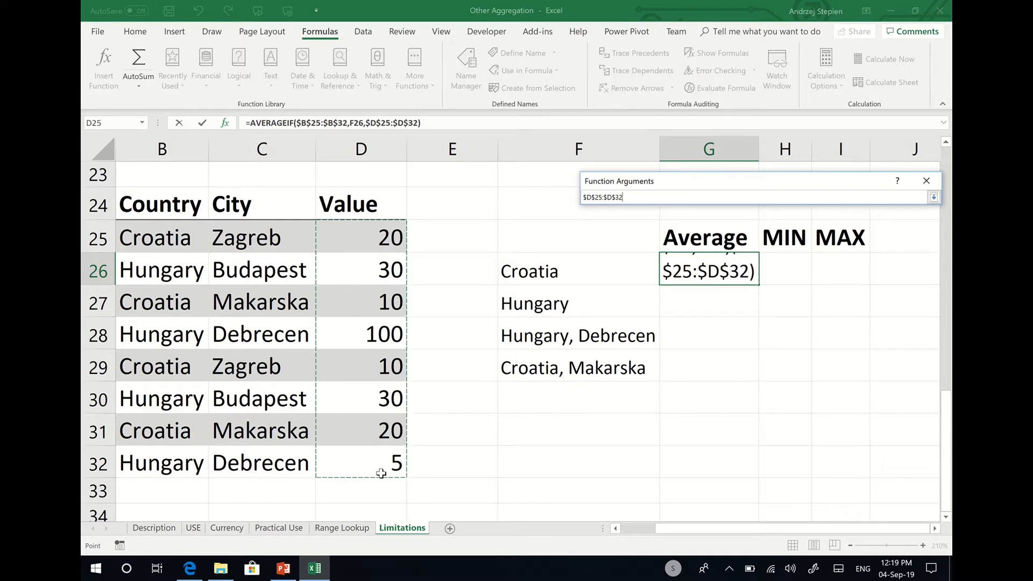
key("Return")
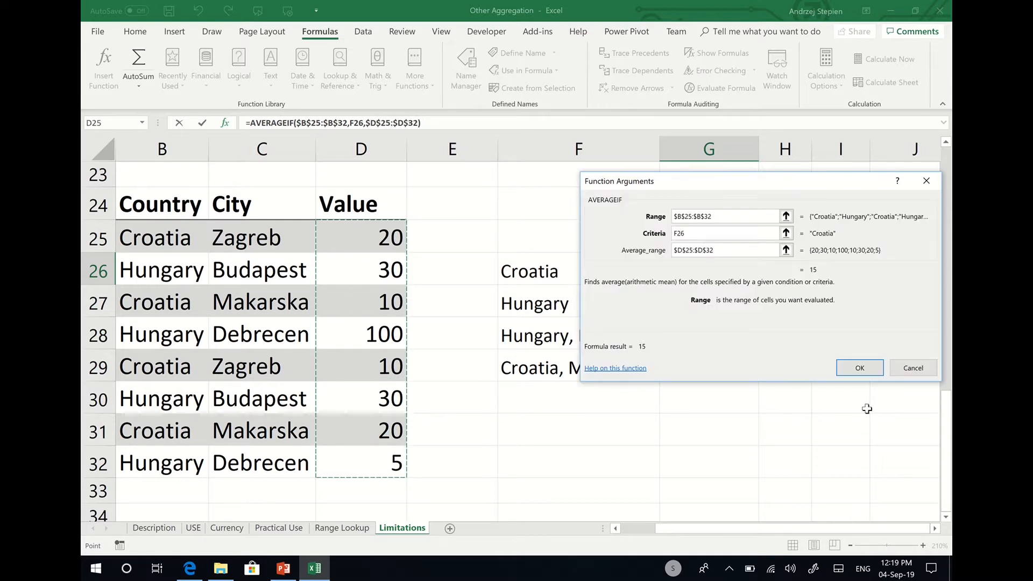
left_click(860, 369)
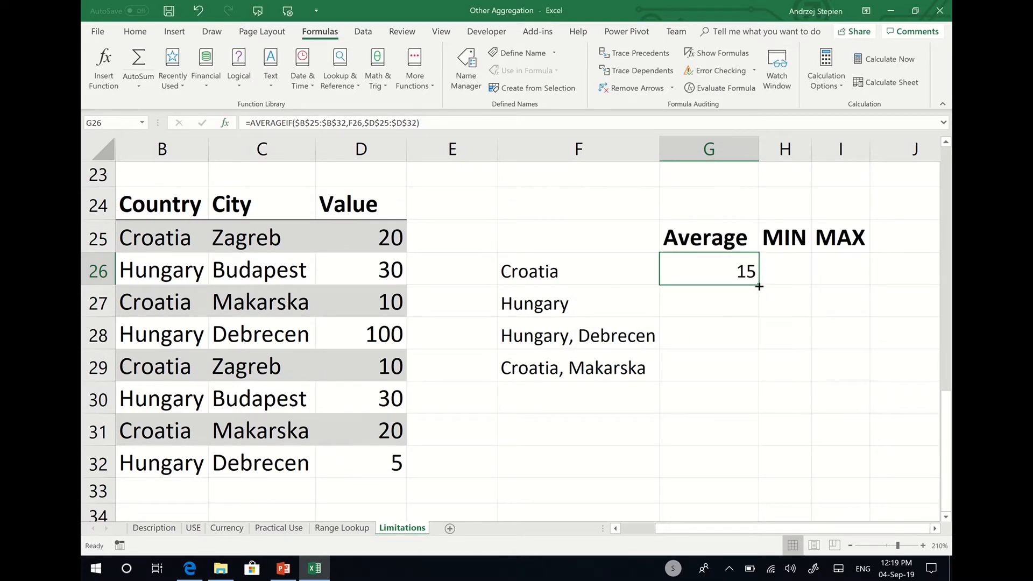
left_click_drag(758, 286, 760, 308)
- Check the Croatia average in G26 by selecting the four Croatia values D25, D27, D29 and D31 together
left_click(736, 268)
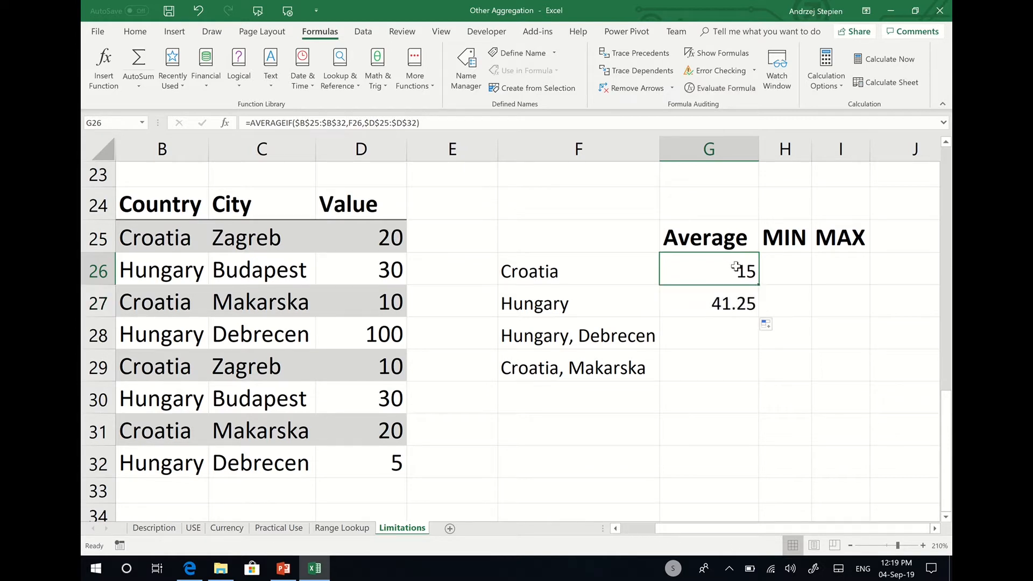
left_click(392, 241)
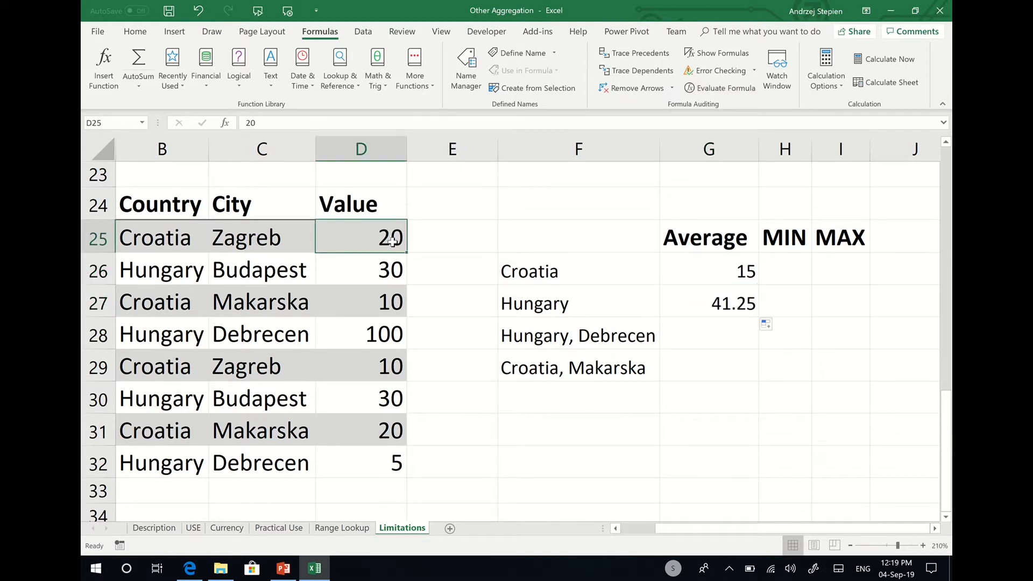
left_click(391, 306, "ctrl")
left_click(391, 371, "ctrl")
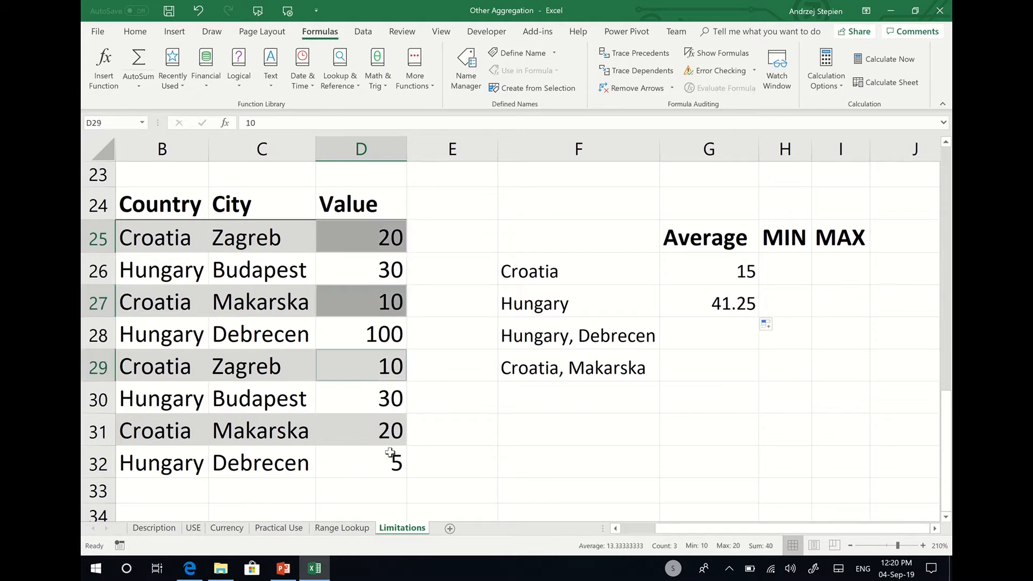
left_click(399, 434, "ctrl")
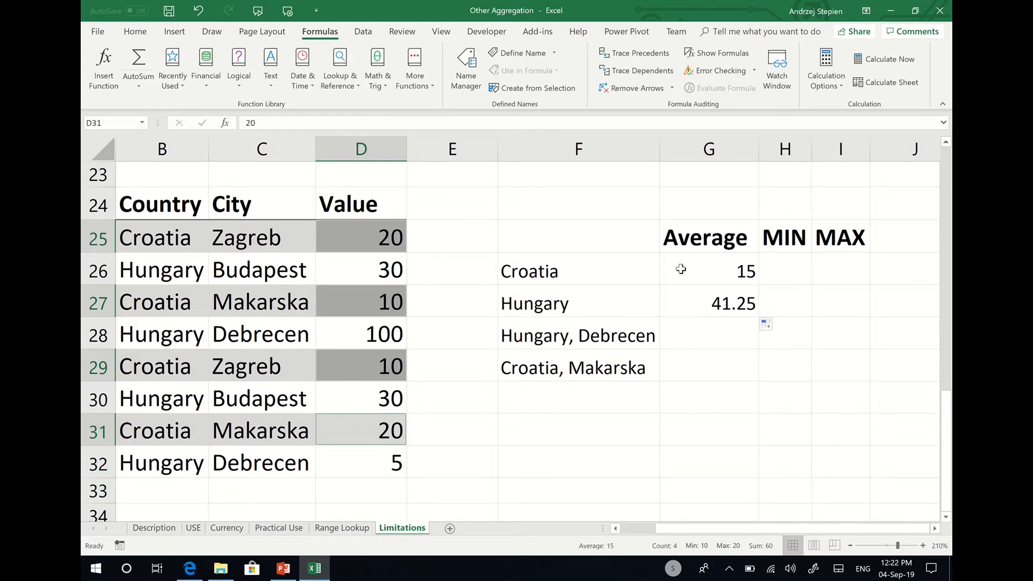
- Start an AVERAGEIFS formula in G28 with the values $D$25:$D$32 as its absolute average range
left_click(700, 339)
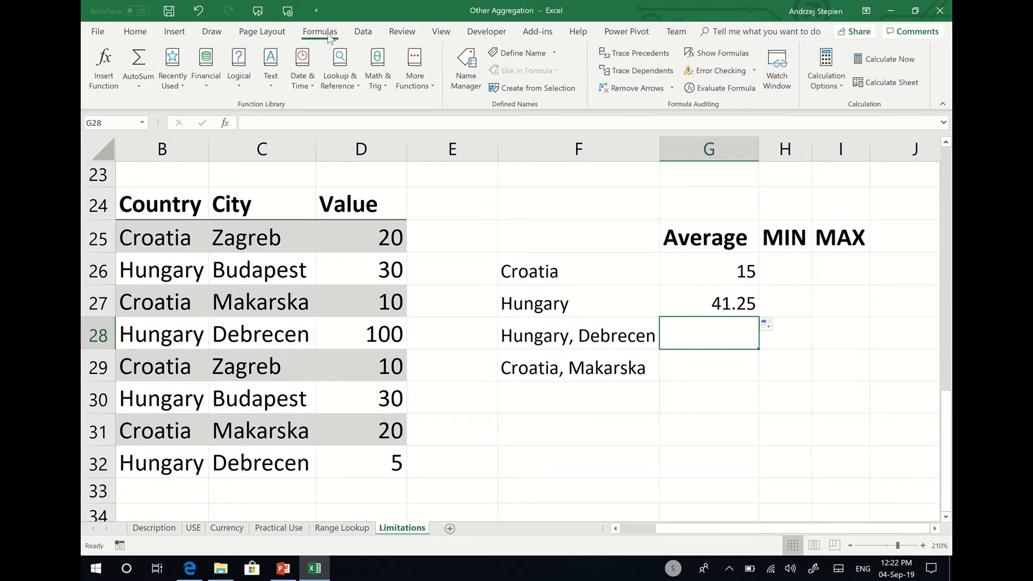
left_click(422, 83)
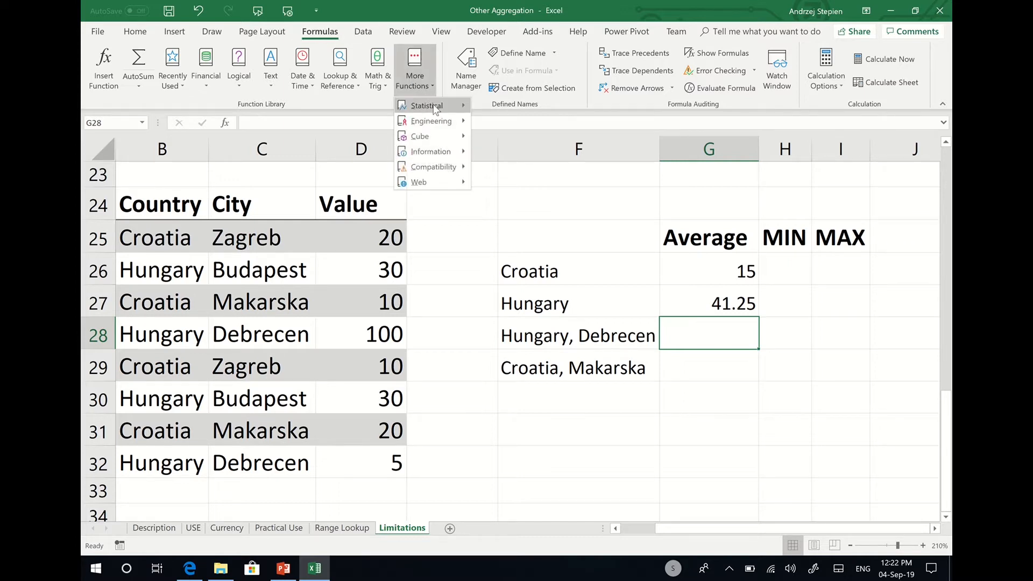
mouse_move(434, 107)
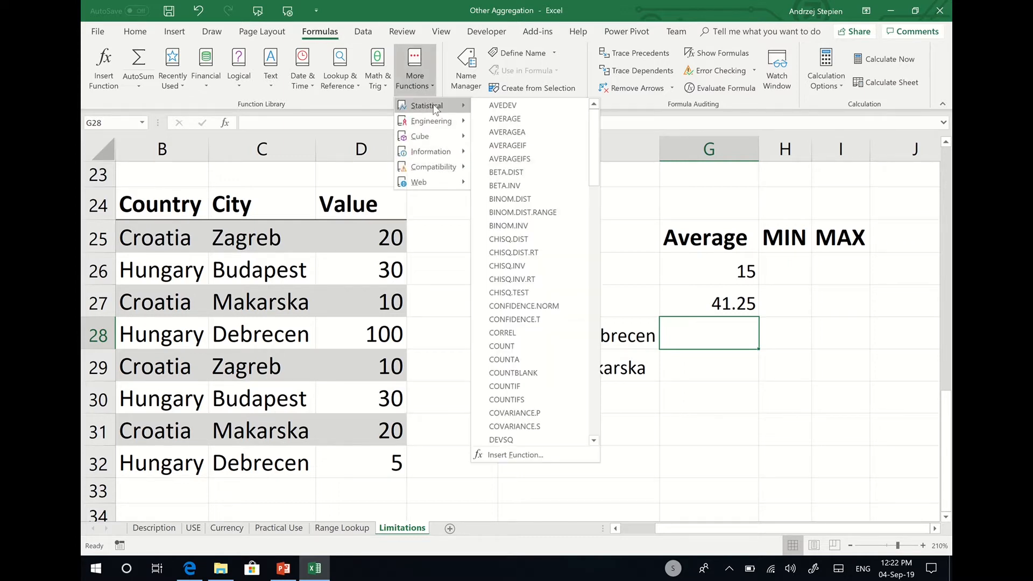
left_click(537, 159)
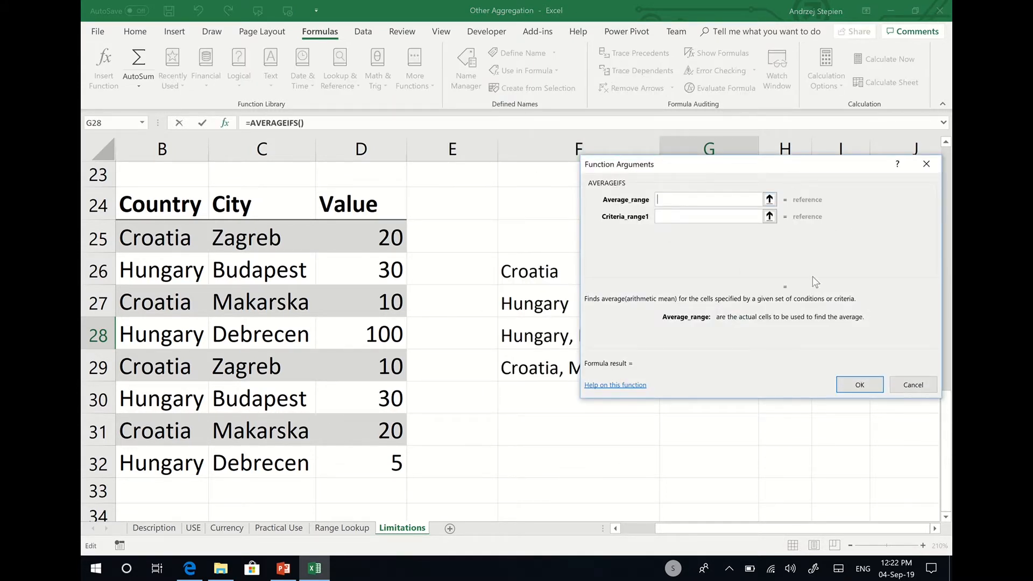
left_click(770, 199)
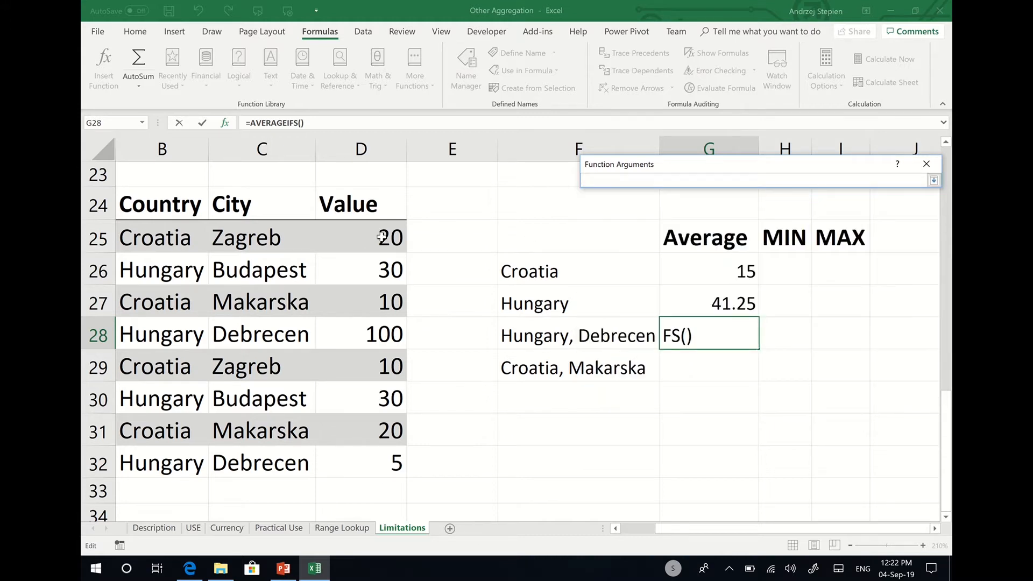
left_click_drag(381, 237, 382, 459)
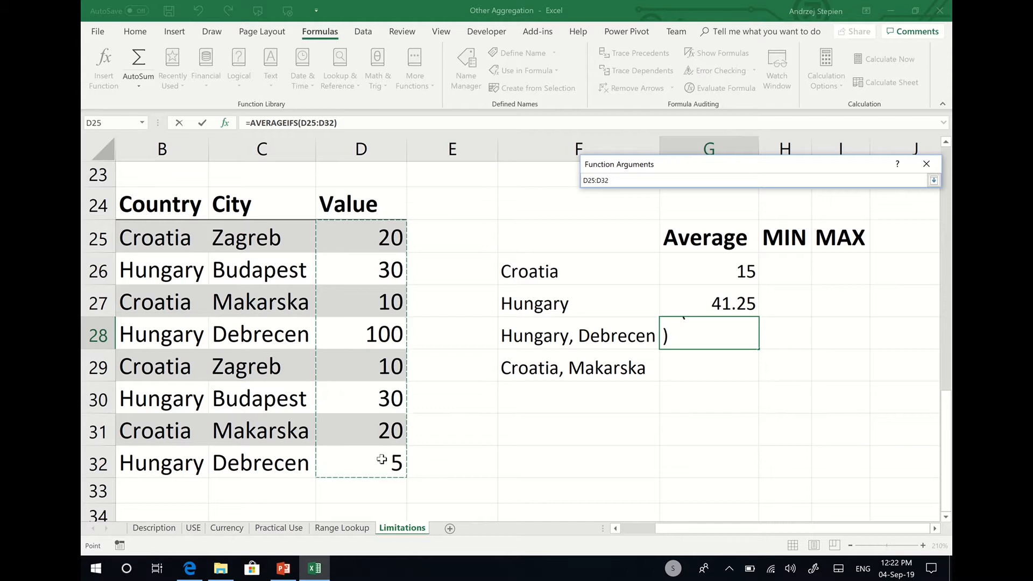
key("F4")
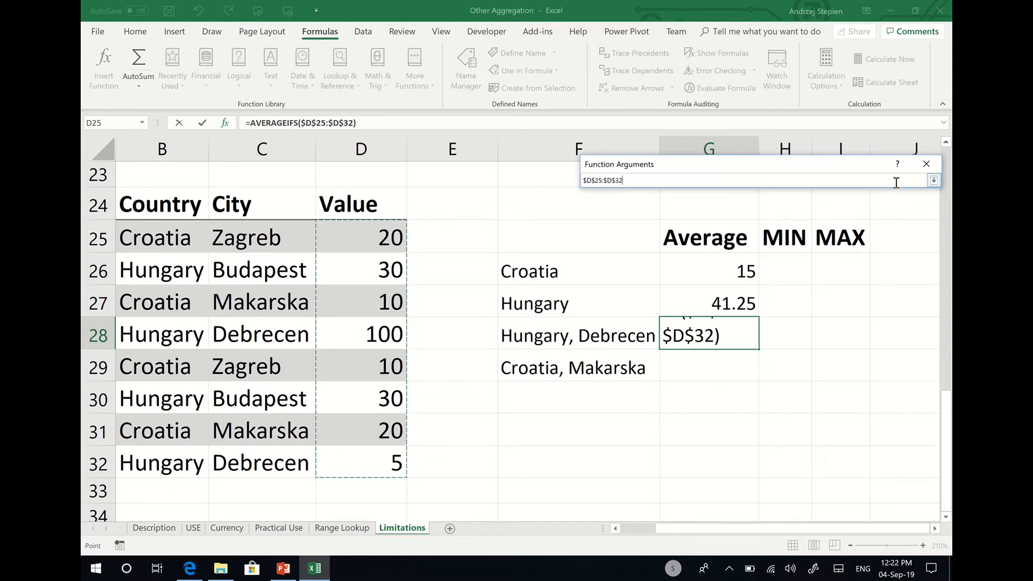
left_click(934, 181)
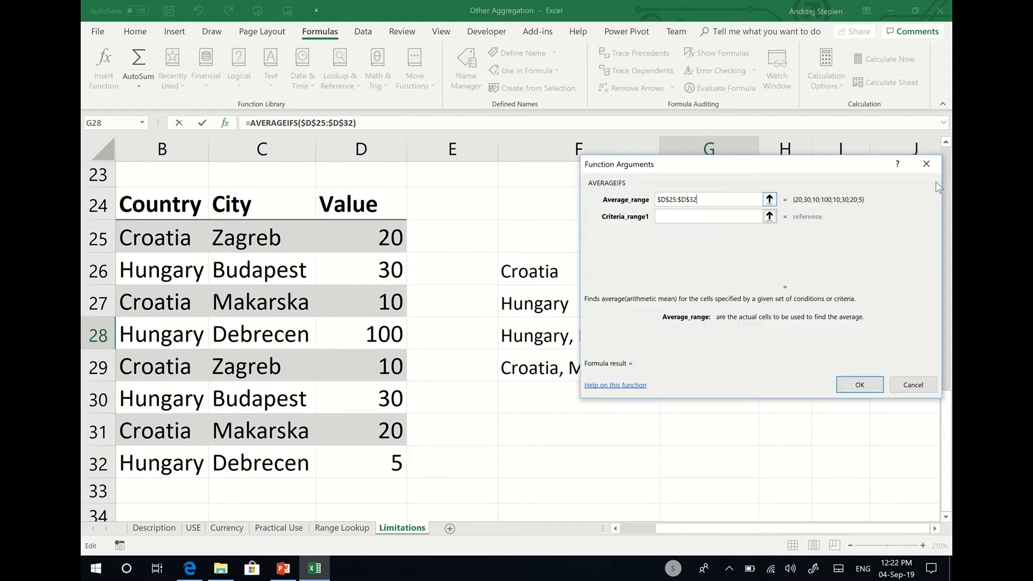
- Set the first AVERAGEIFS criteria range to absolute $B$25:$B$32 and its criterion to "Hungary"
left_click(770, 216)
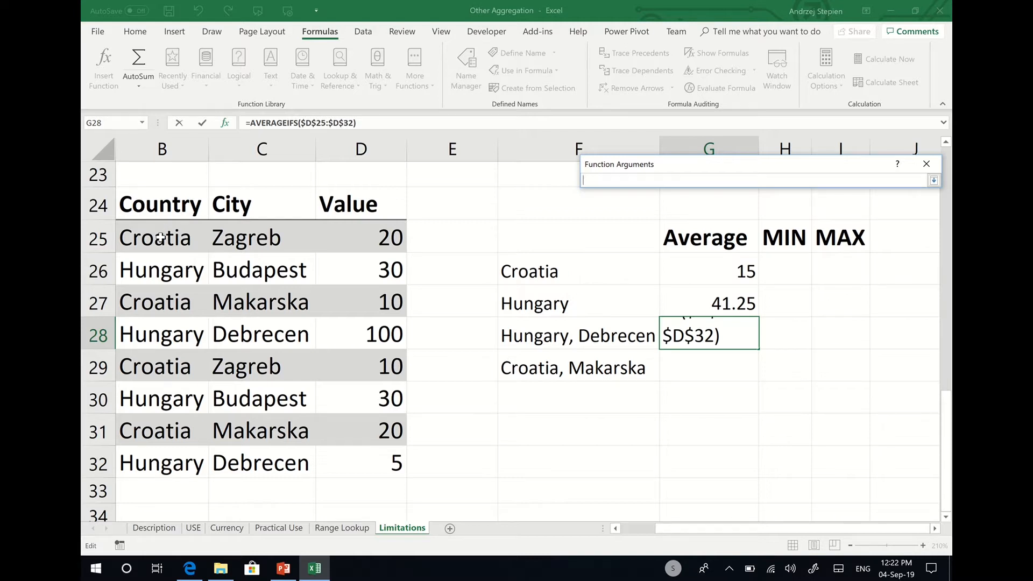
left_click_drag(160, 238, 173, 477)
key("F4")
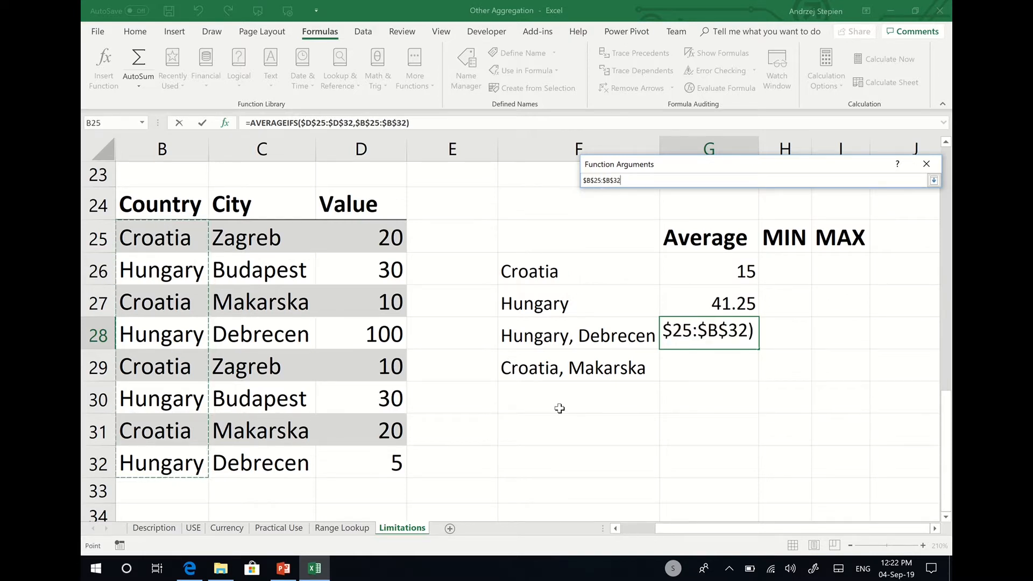
left_click(935, 180)
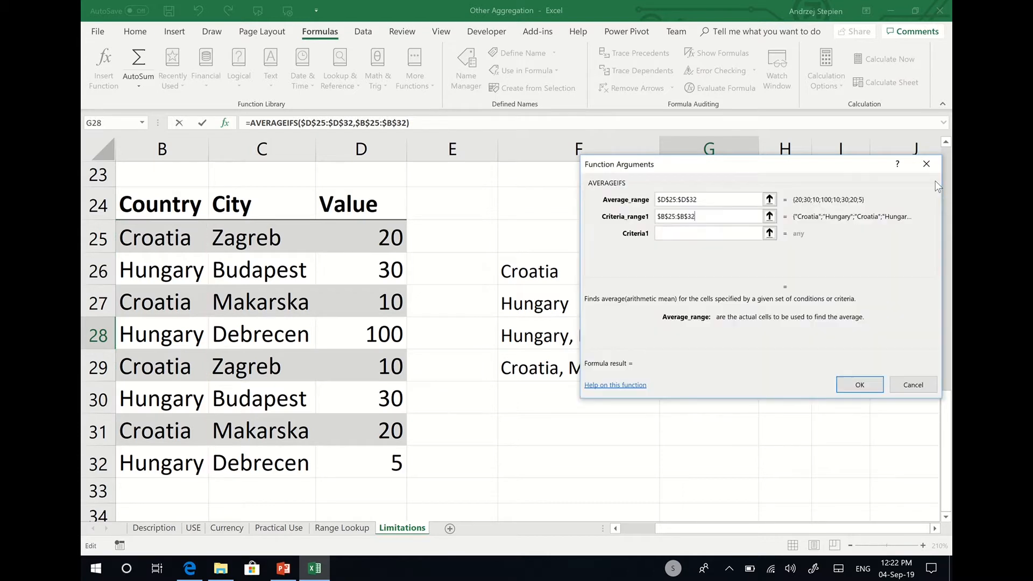
left_click(682, 234)
left_click(706, 238)
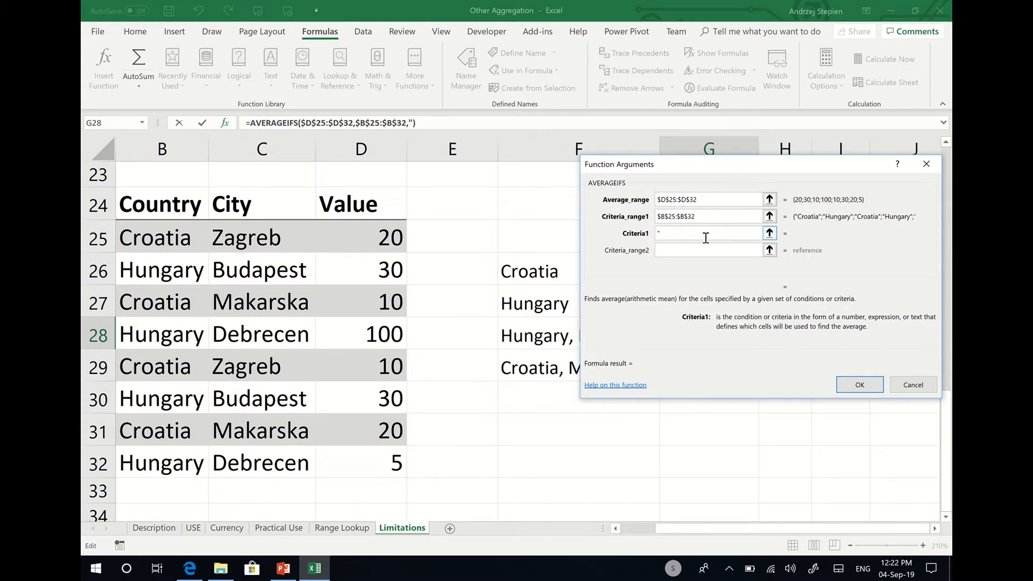
type("\"Hungary\"")
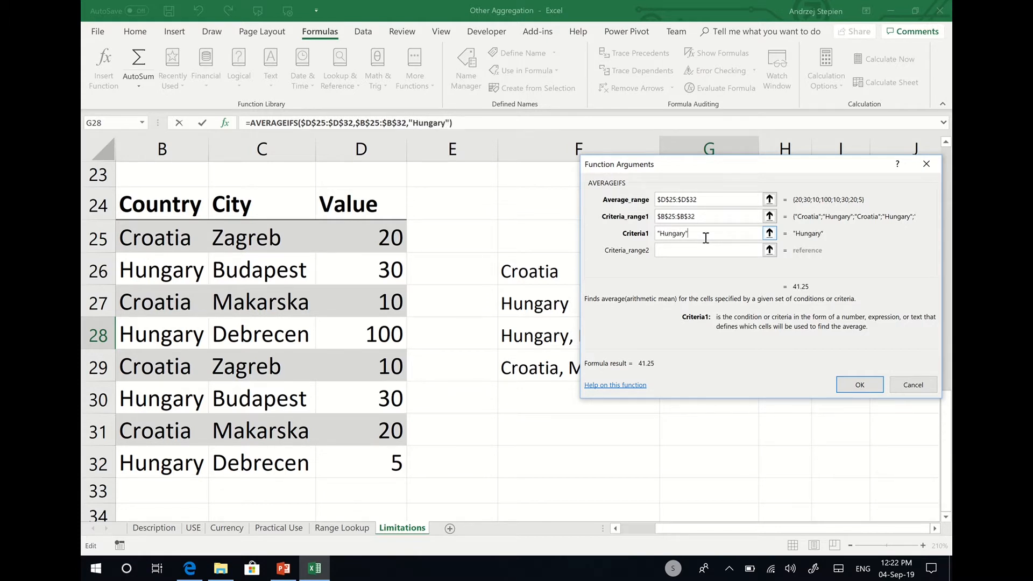
- Set the second AVERAGEIFS criteria range to absolute $C$25:$C$32 with criterion "Debrecen" and complete the formula in G28
left_click(769, 250)
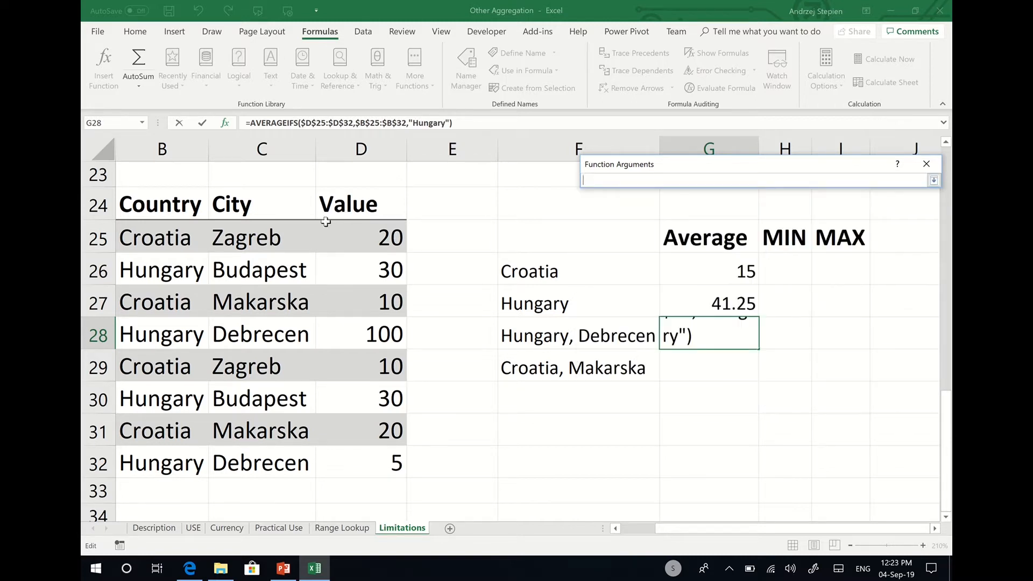
left_click_drag(280, 237, 268, 477)
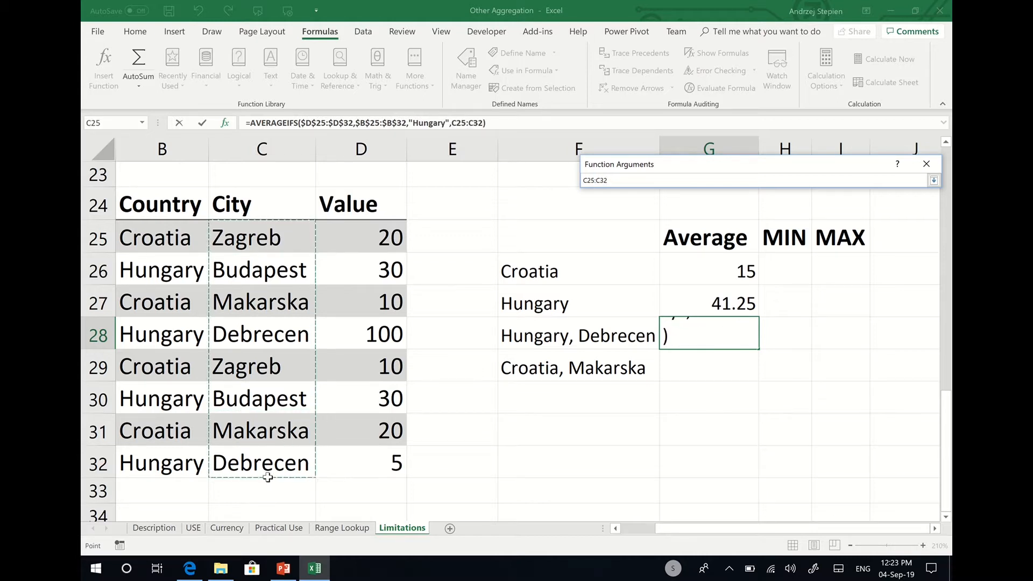
key("F4")
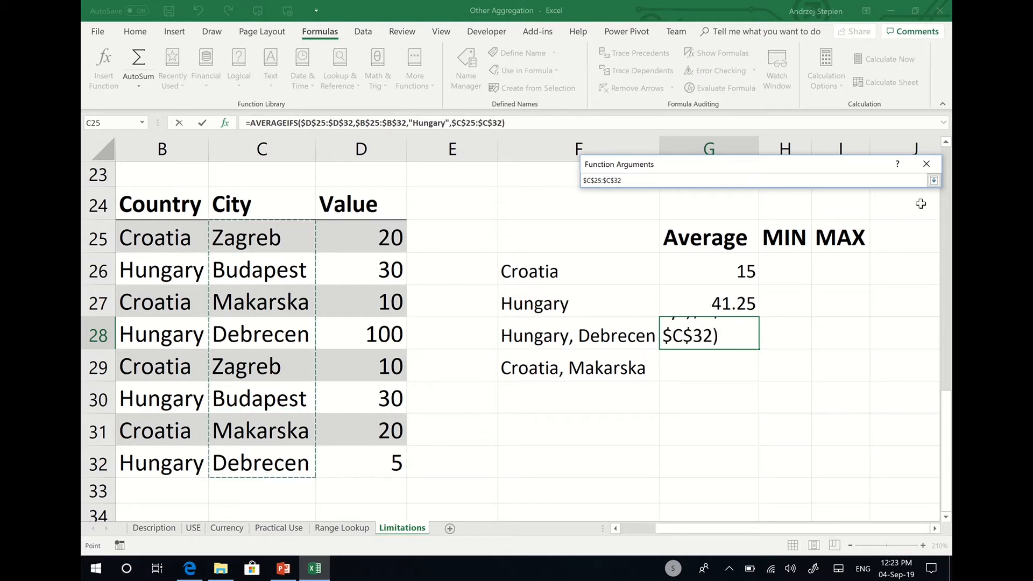
left_click(935, 180)
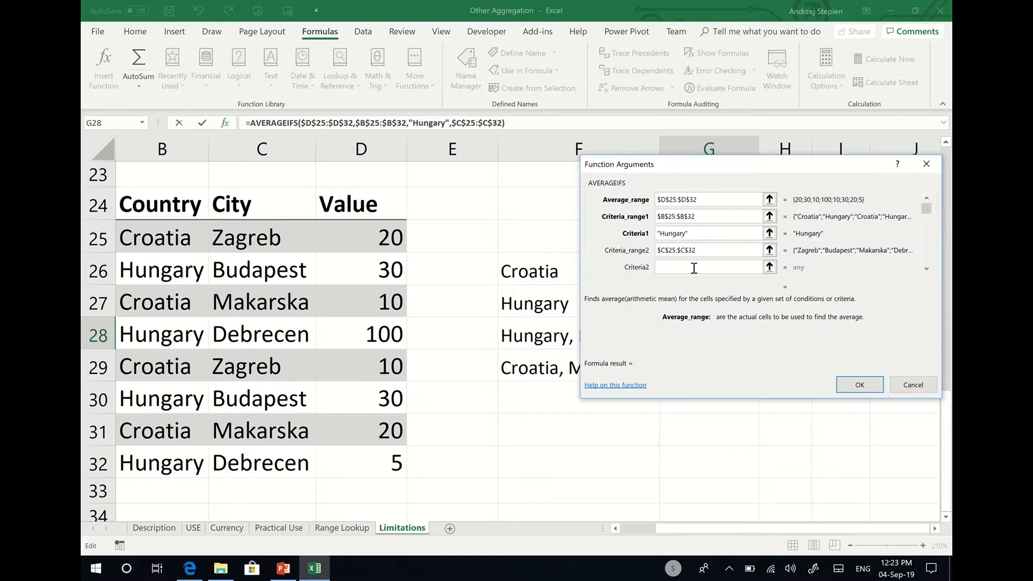
left_click(740, 267)
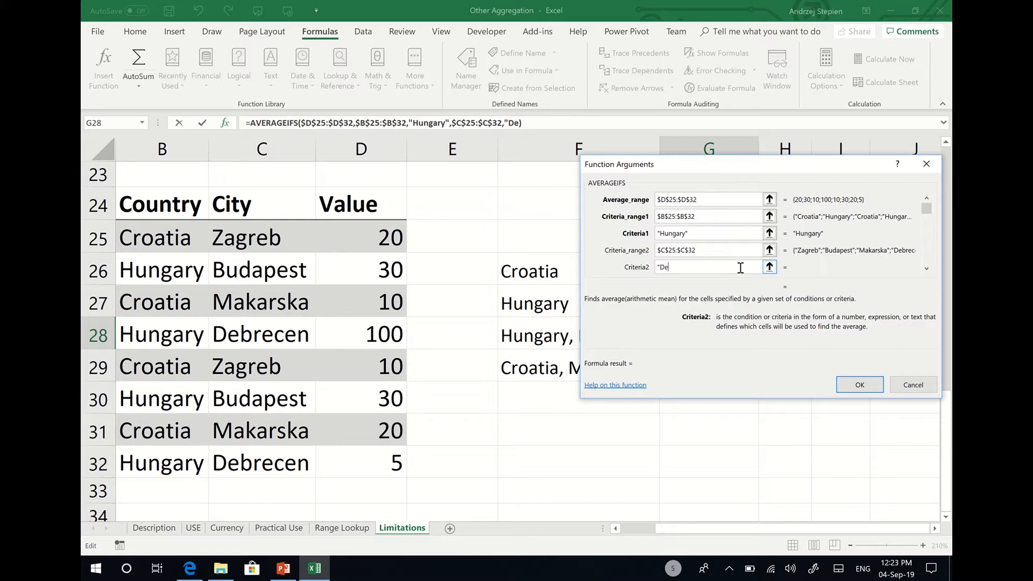
type("\"Debrecen\"")
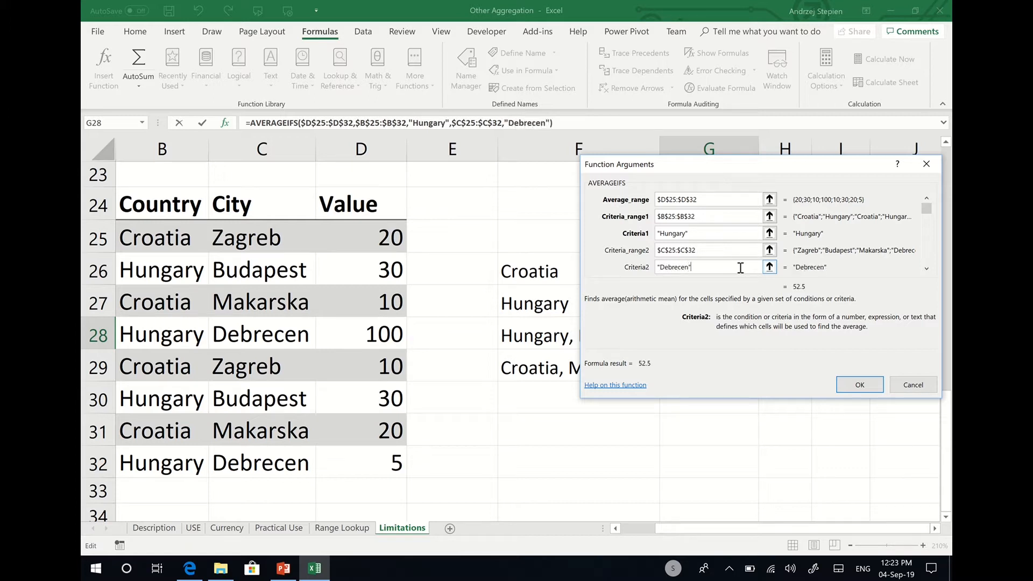
left_click(860, 385)
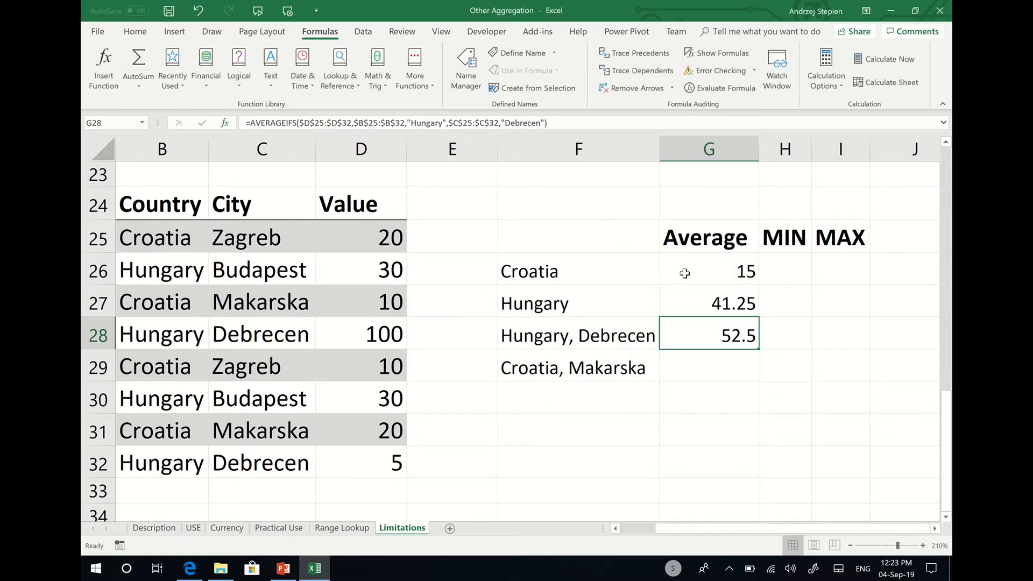
- Check the Hungary, Debrecen average by selecting the values in D28 and D32 together
left_click(379, 334)
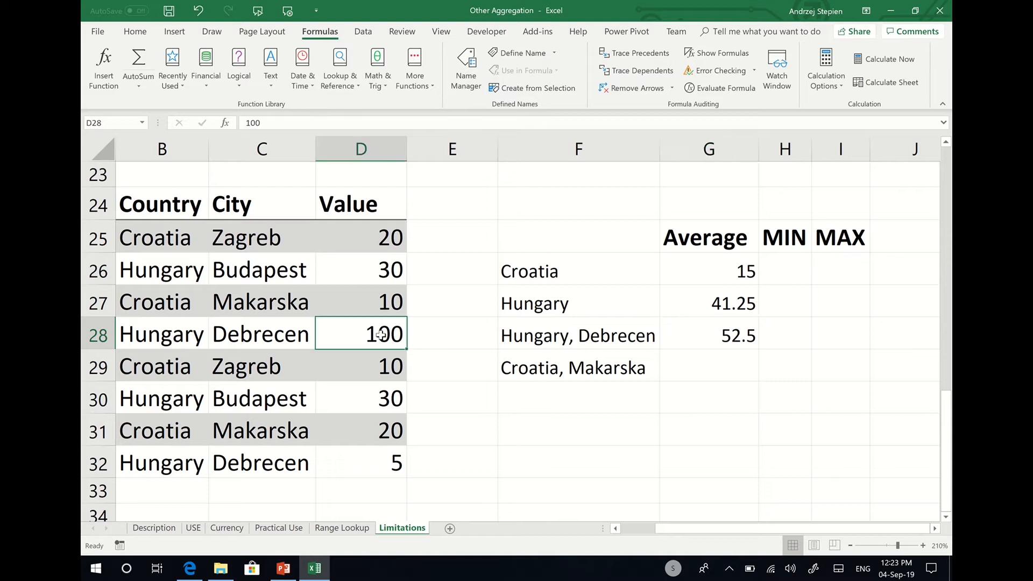
left_click(397, 466, "ctrl")
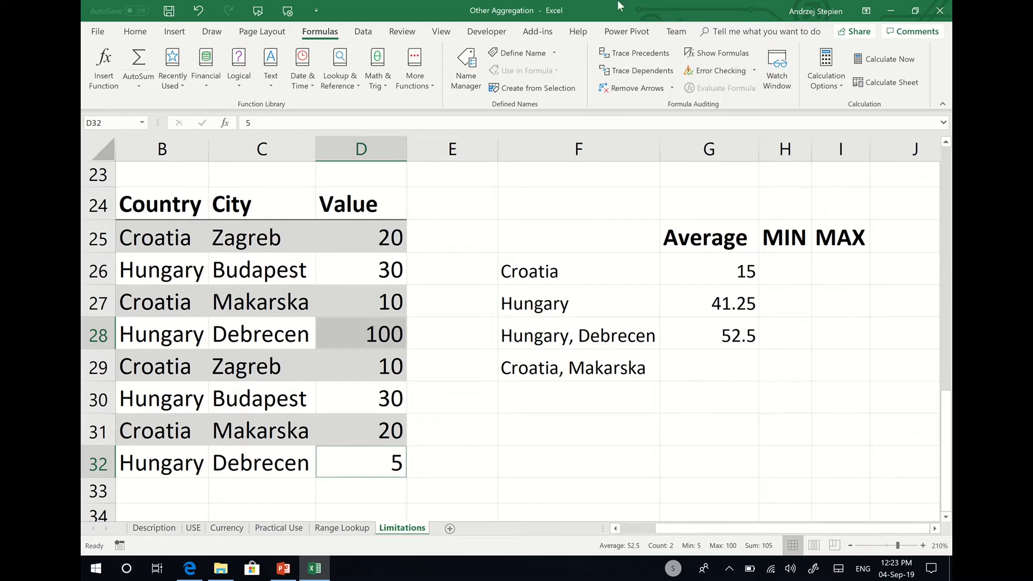
- Fill the G28 formula down to G29 and change its criteria there to "Croatia" and "Makarska"
left_click(751, 347)
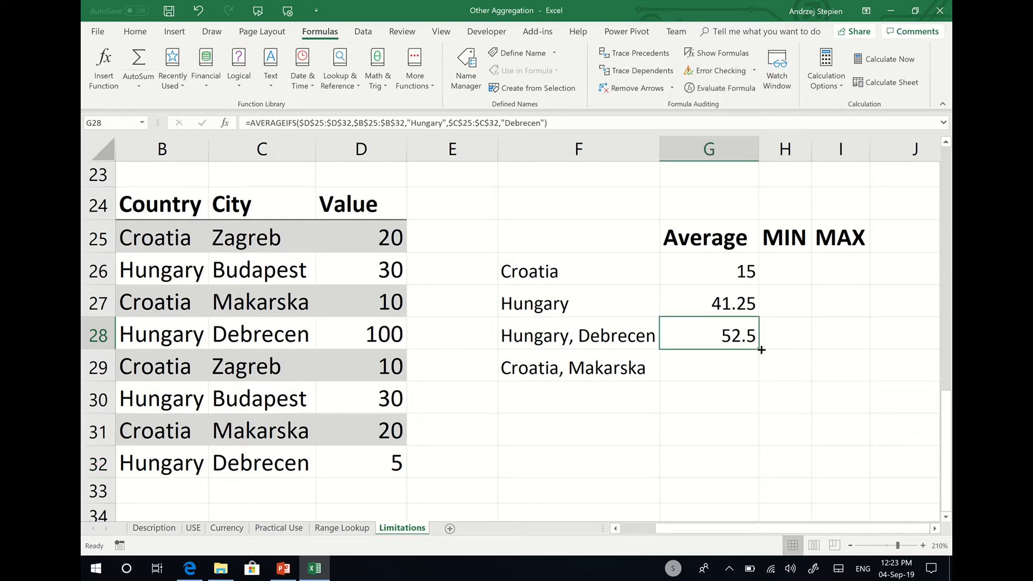
left_click_drag(762, 350, 756, 372)
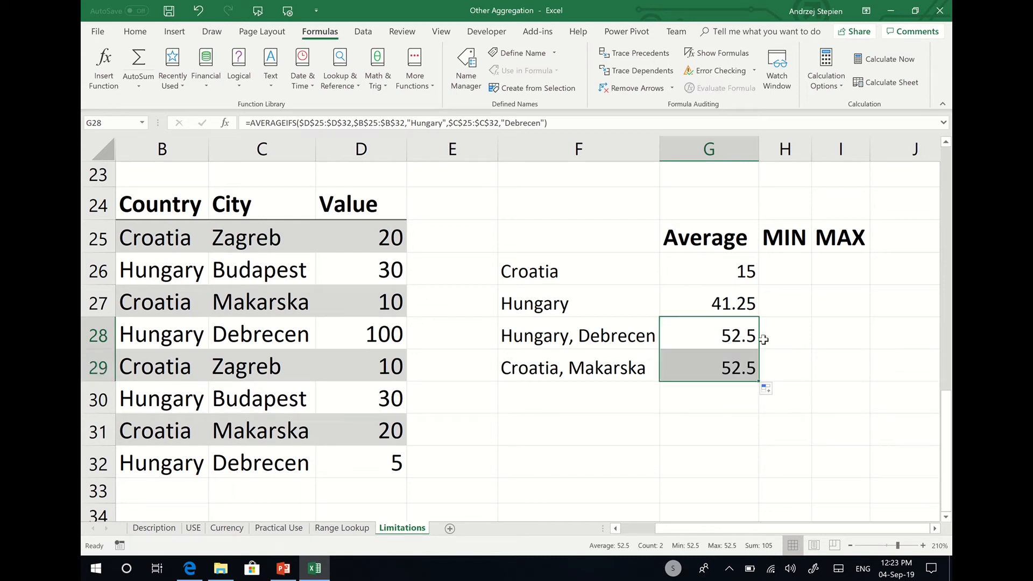
left_click(748, 366)
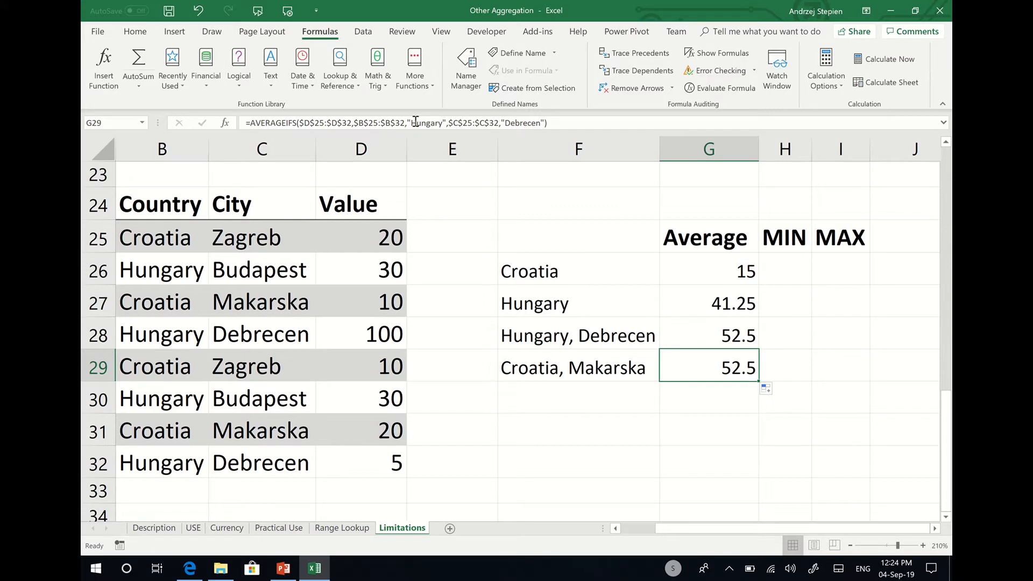
left_click_drag(412, 122, 440, 123)
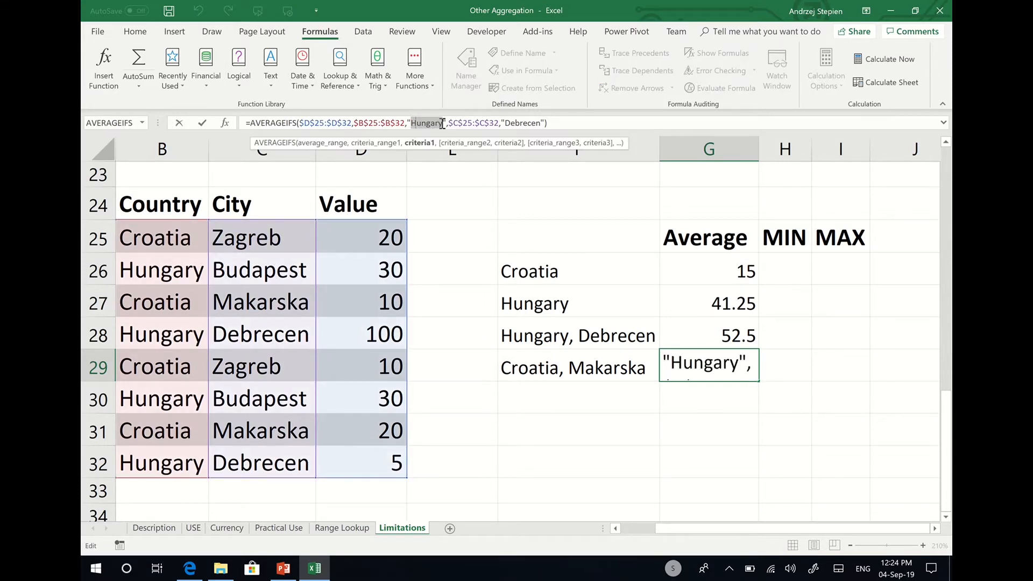
type("Croatia")
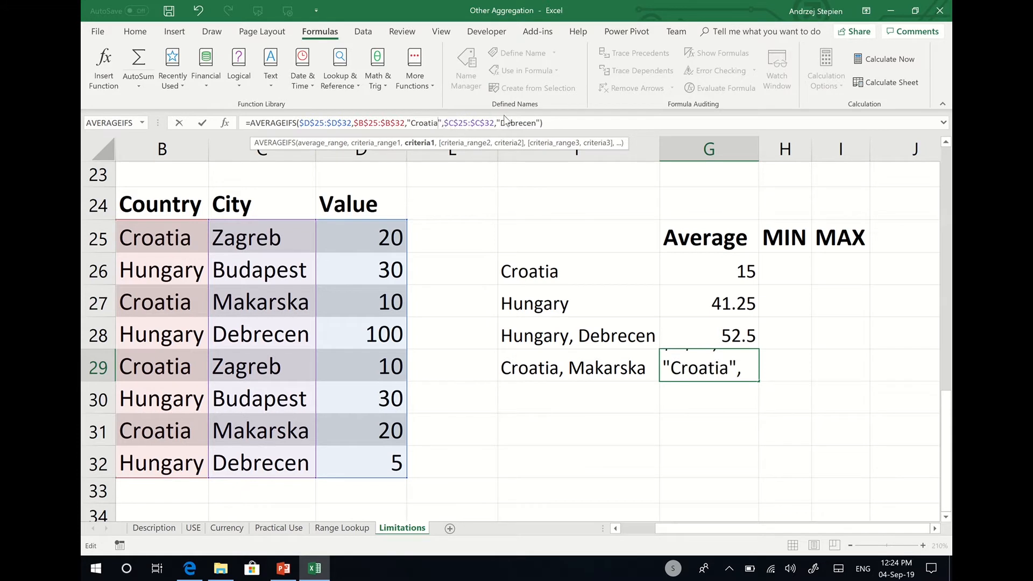
left_click_drag(501, 122, 532, 124)
left_click_drag(534, 125, 535, 124)
type("Makar")
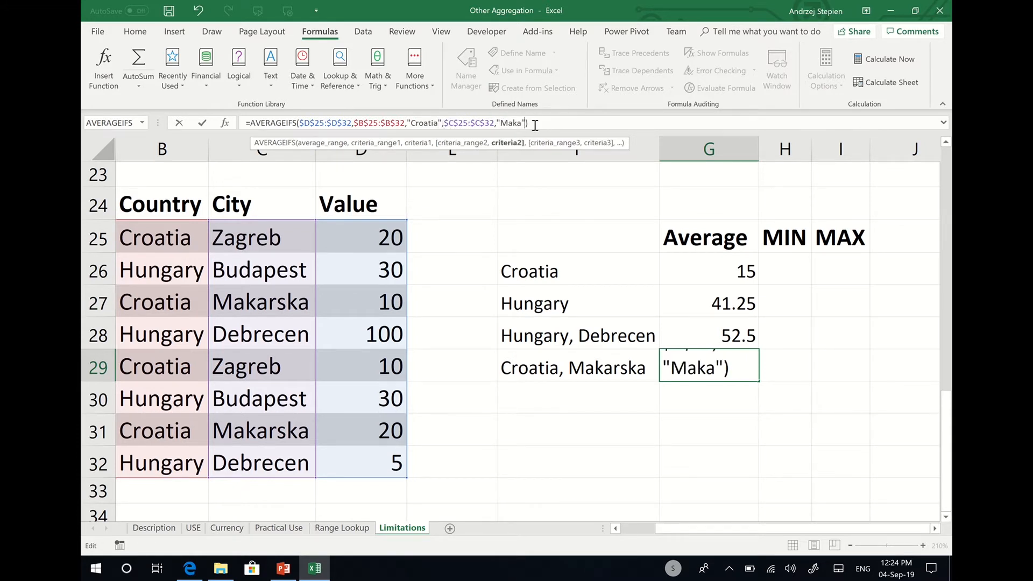
type("ska")
key("Return")
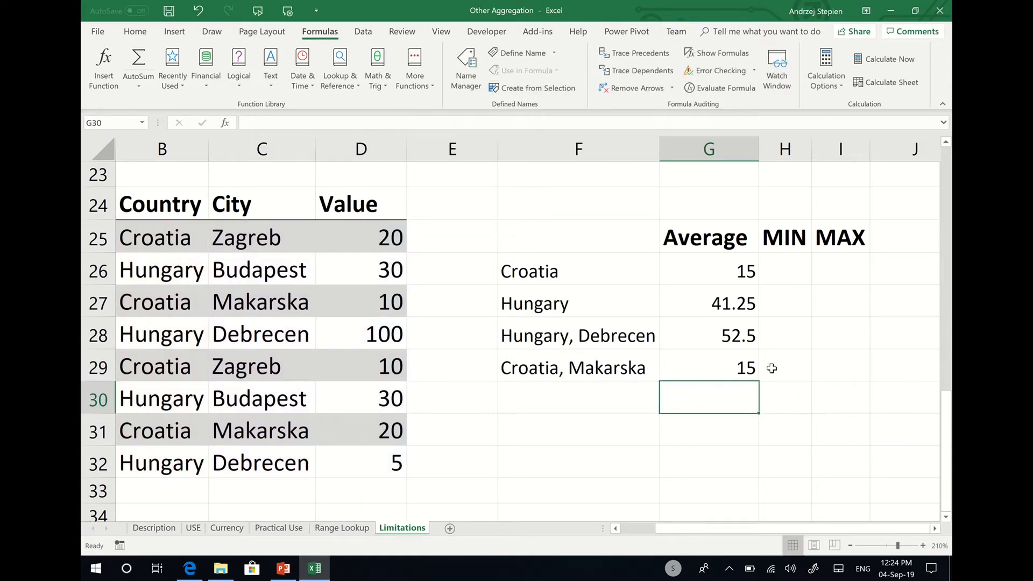
left_click(390, 300)
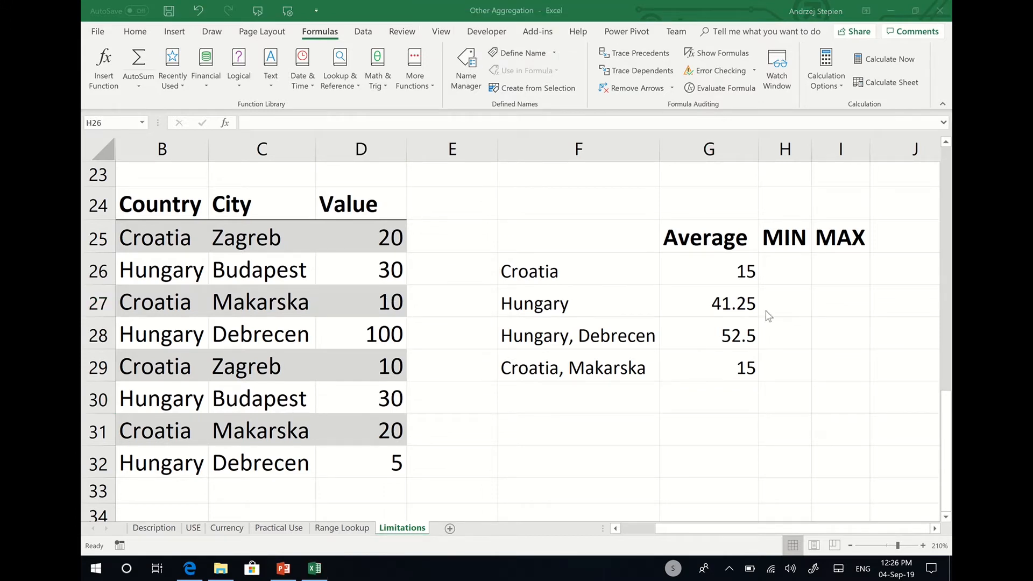
- Start a MINIFS formula in H26 with the values $D$25:$D$32 as its absolute minimum range
left_click(777, 265)
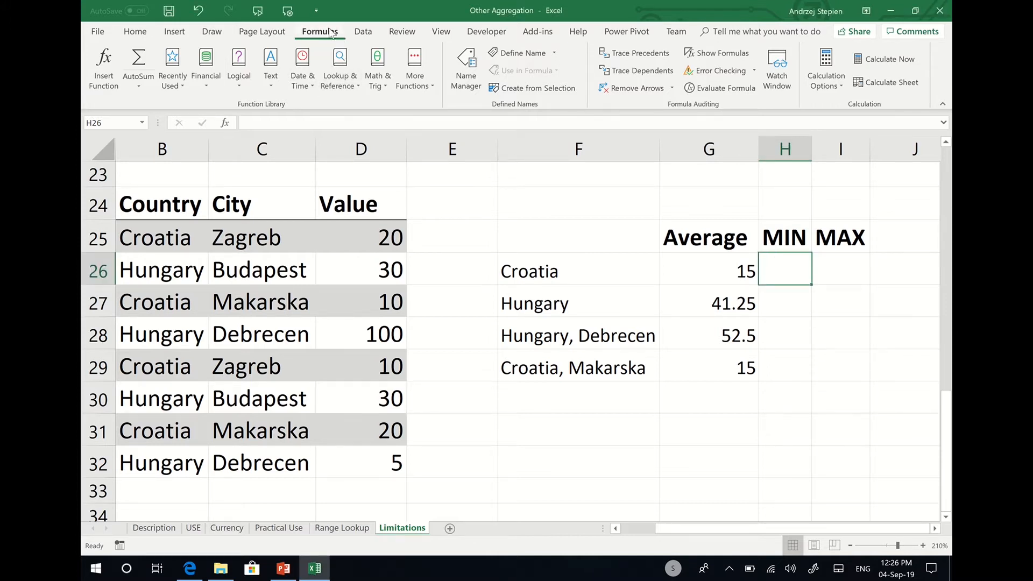
left_click(416, 89)
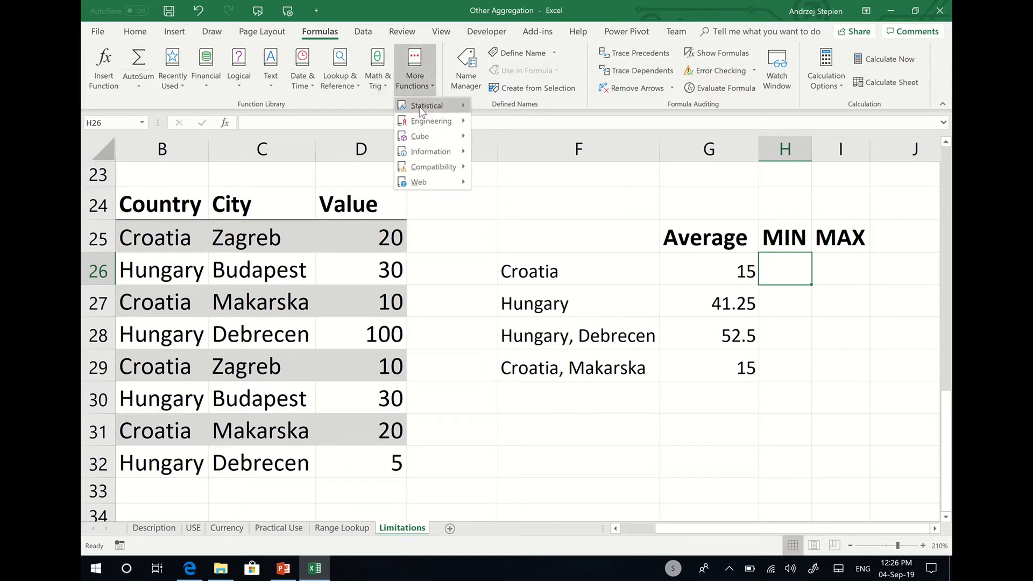
mouse_move(419, 107)
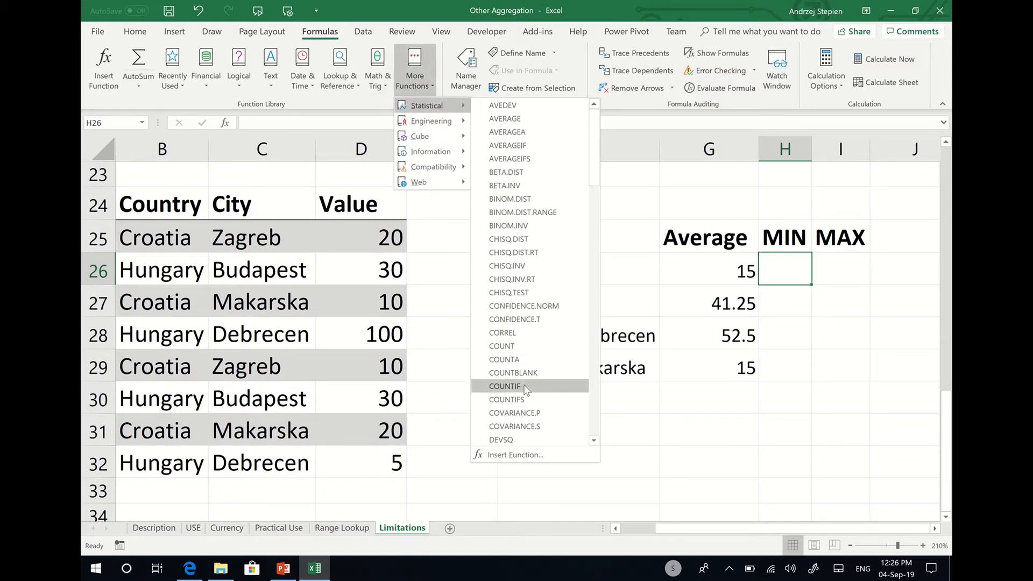
scroll(526, 387, "down", 2)
scroll(526, 388, "down", 7)
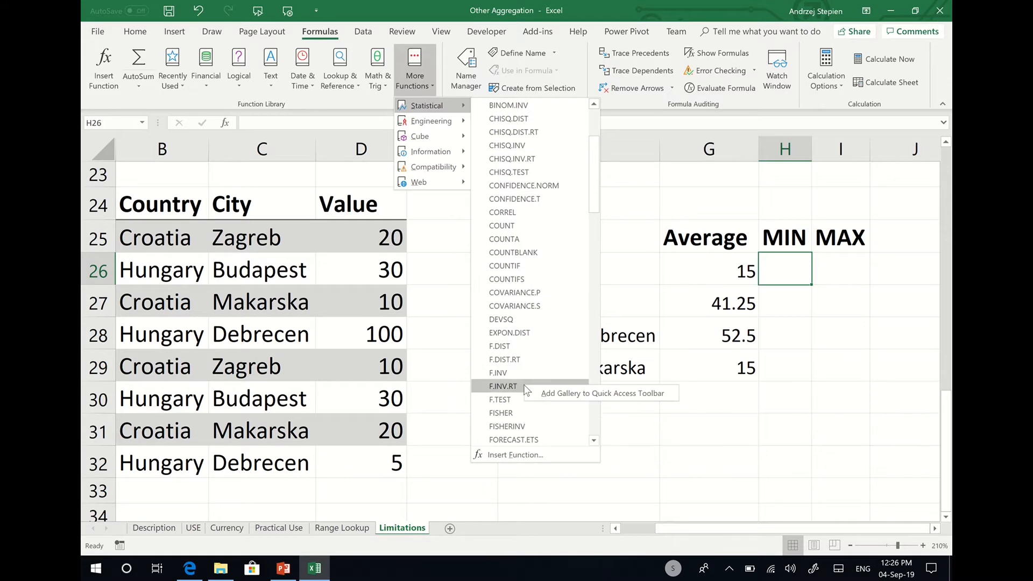
scroll(526, 388, "down", 7)
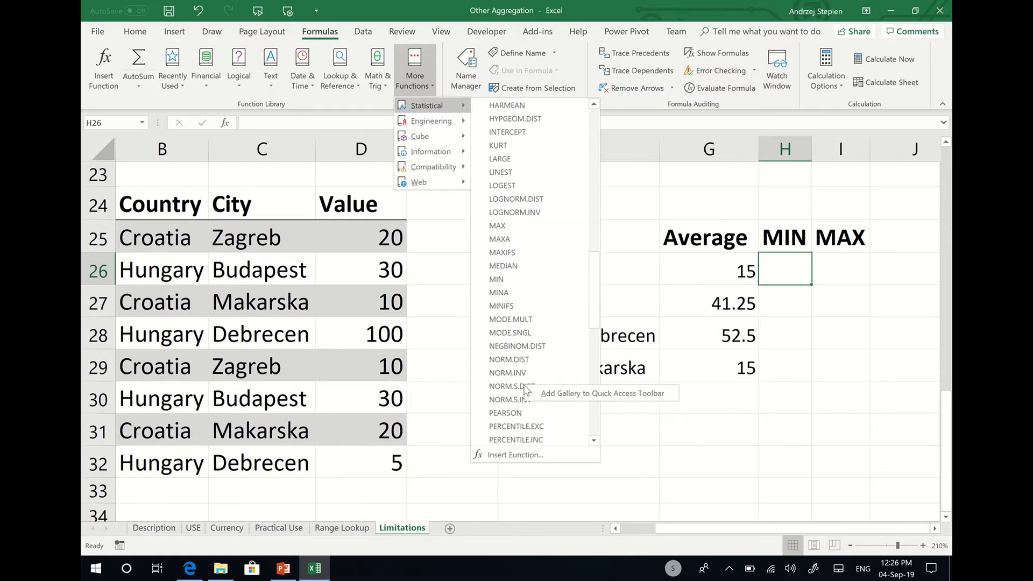
left_click(509, 306)
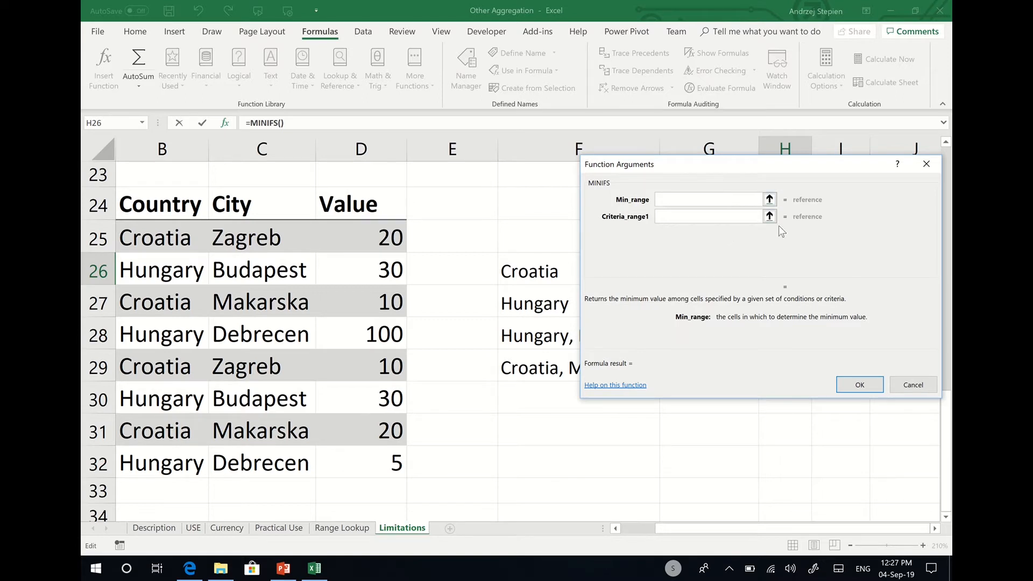
left_click(770, 199)
left_click_drag(394, 237, 388, 467)
key("F4")
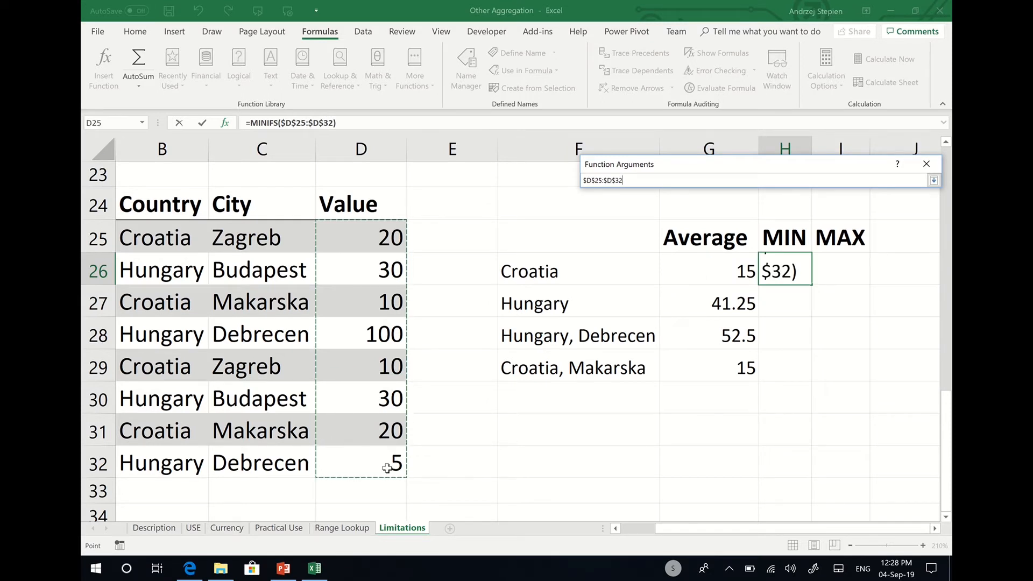
left_click(935, 180)
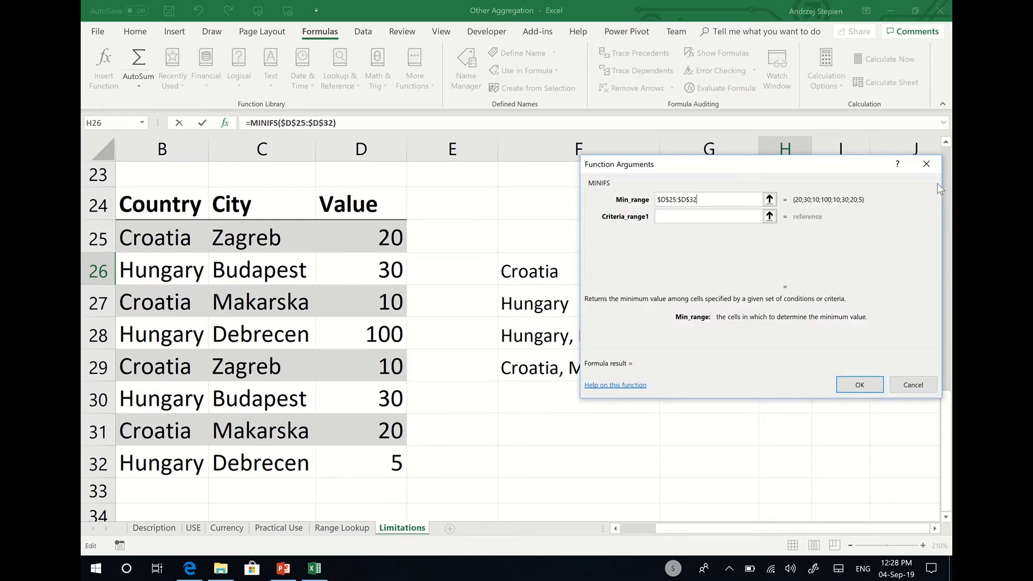
- Set the first MINIFS criteria range to the country cells as absolute $B$25:$B$32
left_click(770, 216)
left_click_drag(160, 245, 168, 466)
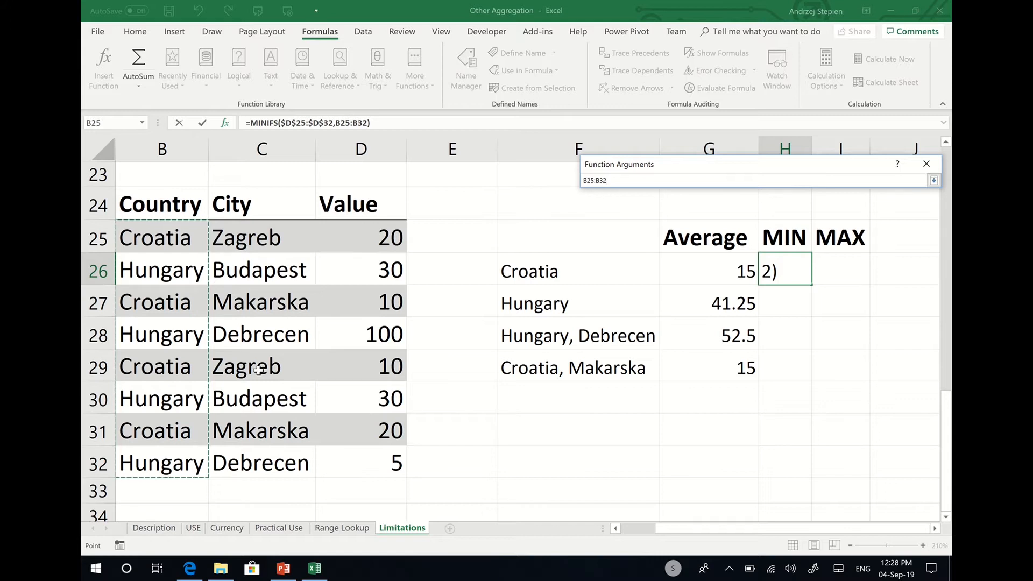
key("F4")
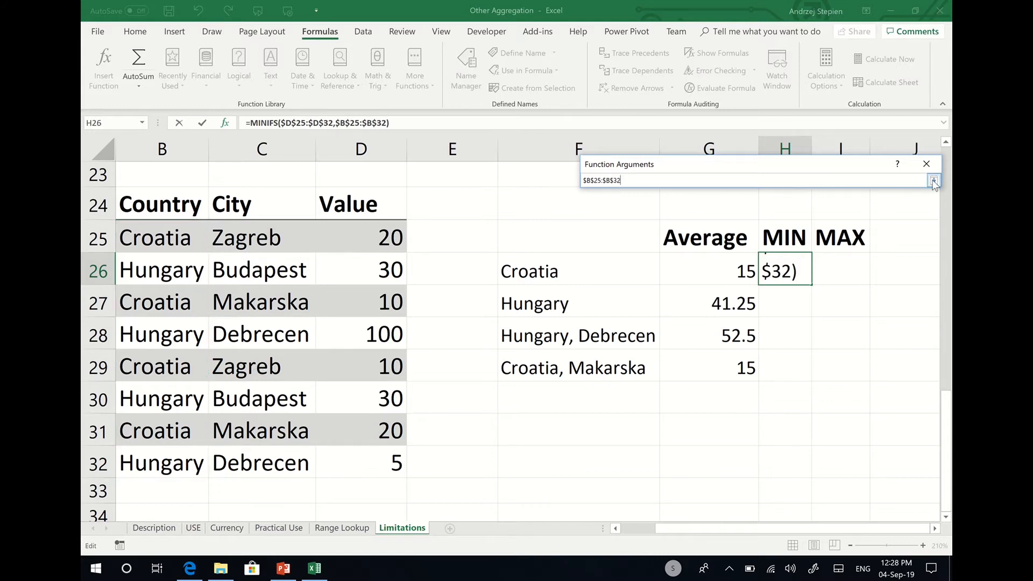
left_click(933, 181)
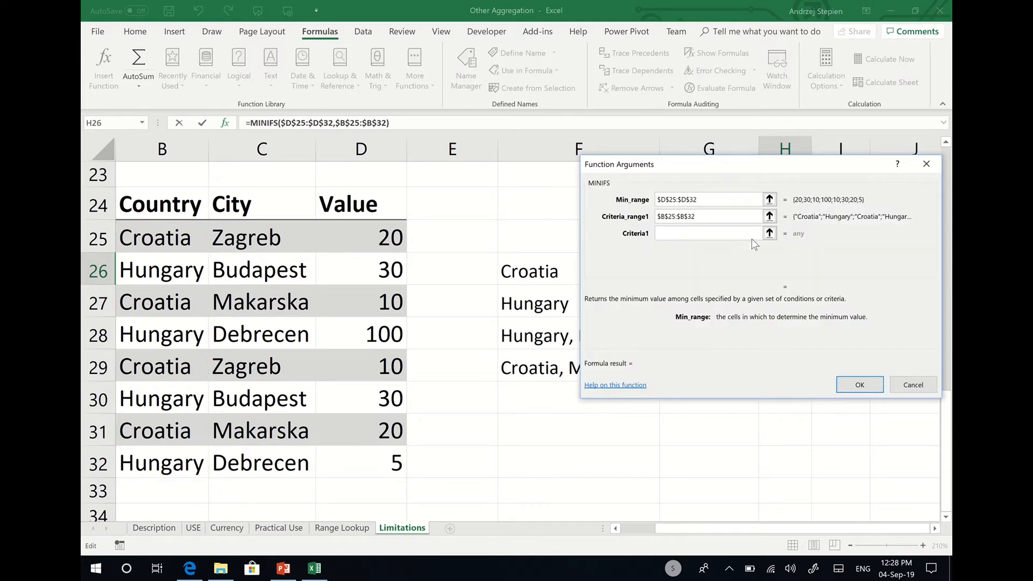
- Set the MINIFS criterion to F26, complete the formula and fill it down to H27 for Hungary
left_click(769, 233)
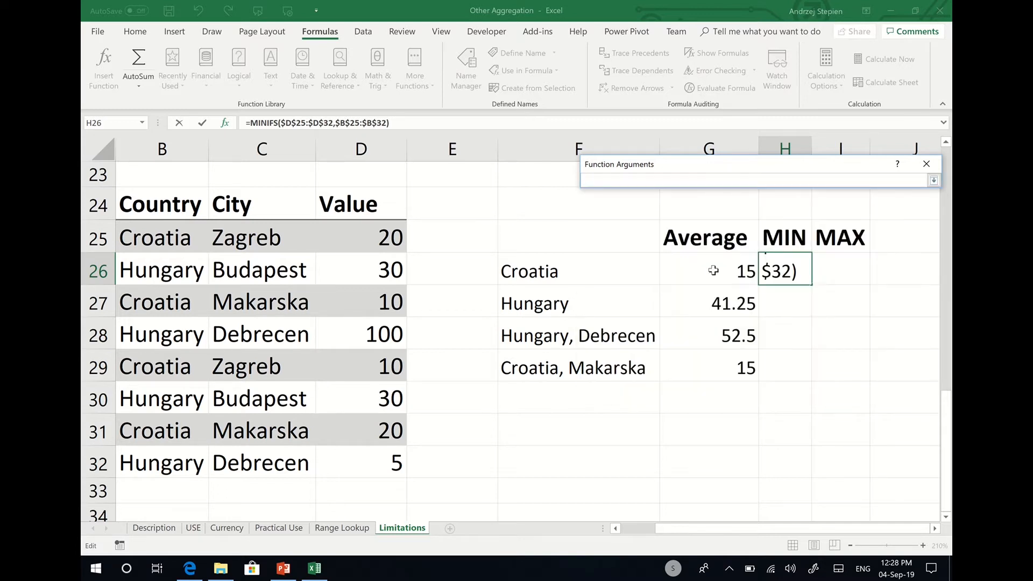
left_click(564, 269)
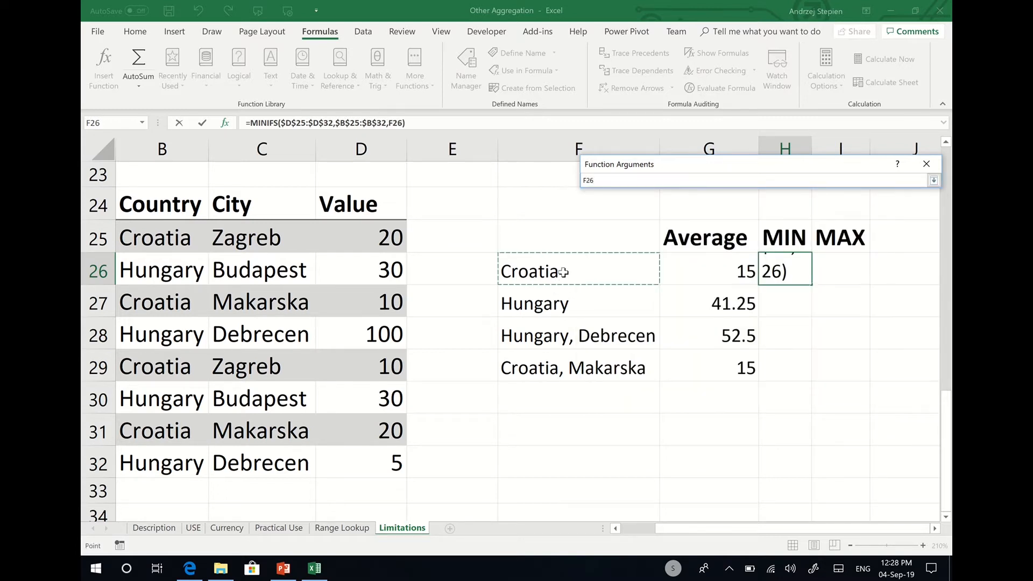
key("Return")
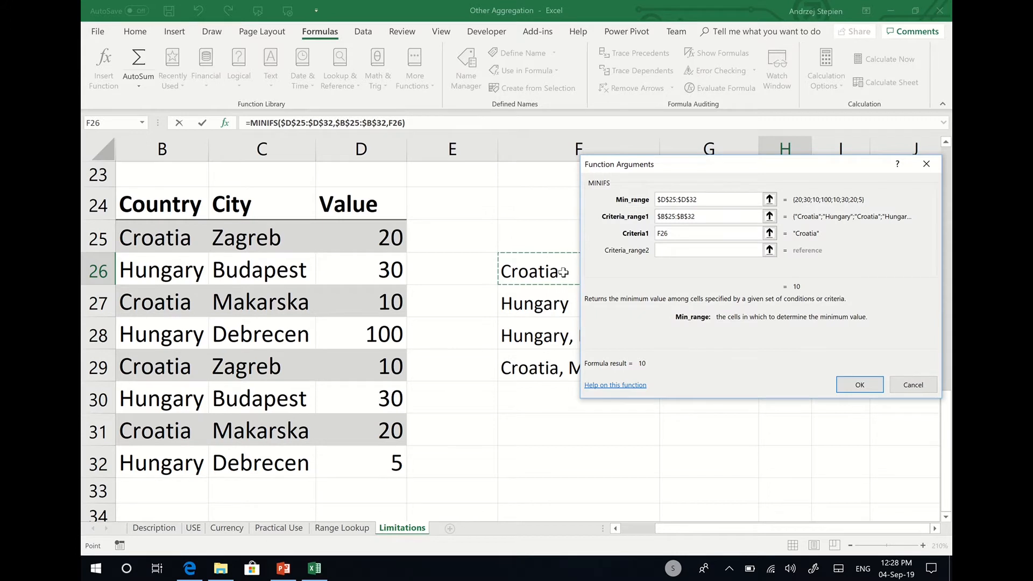
key("Return")
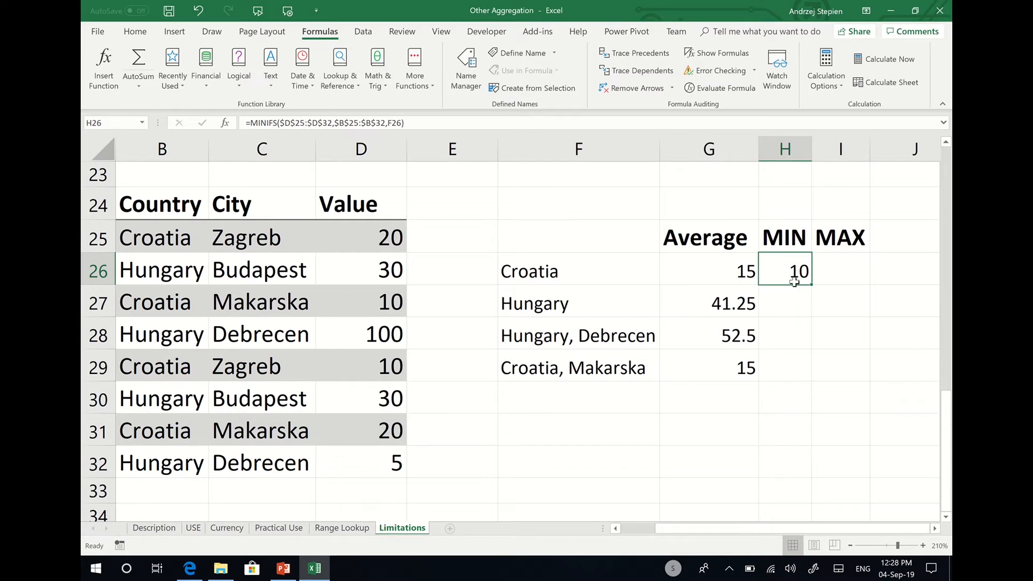
left_click_drag(812, 284, 809, 316)
left_click(802, 308)
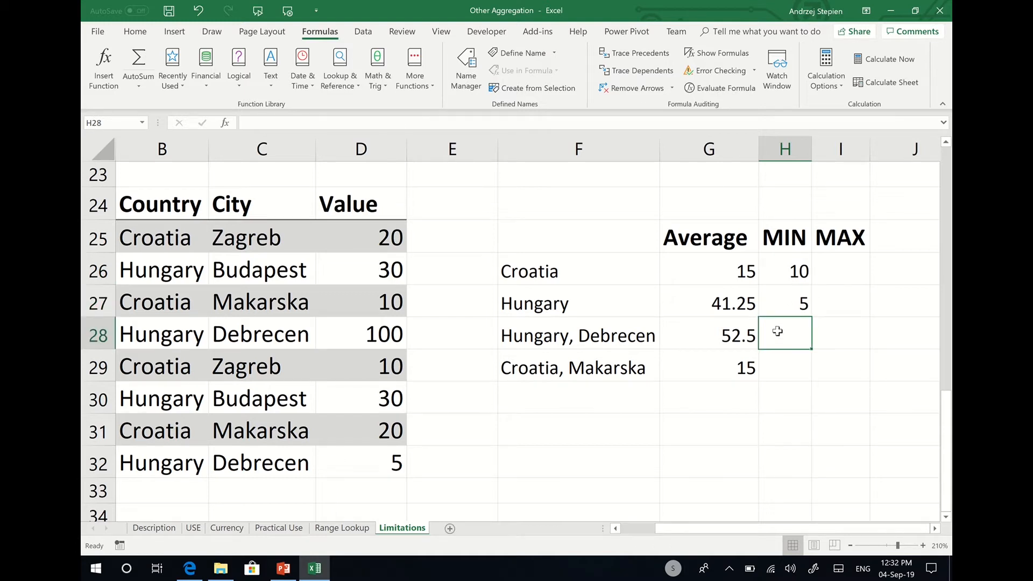
- Start a MINIFS formula in H28 with the values $D$25:$D$32 as its absolute minimum range
left_click(428, 85)
mouse_move(428, 105)
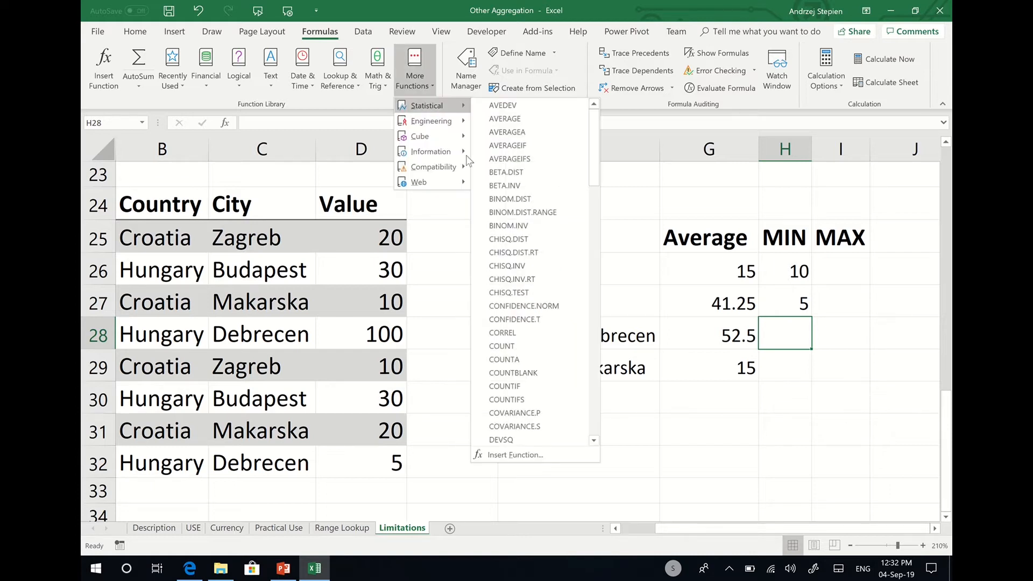
scroll(575, 354, "down", 4)
scroll(573, 352, "down", 10)
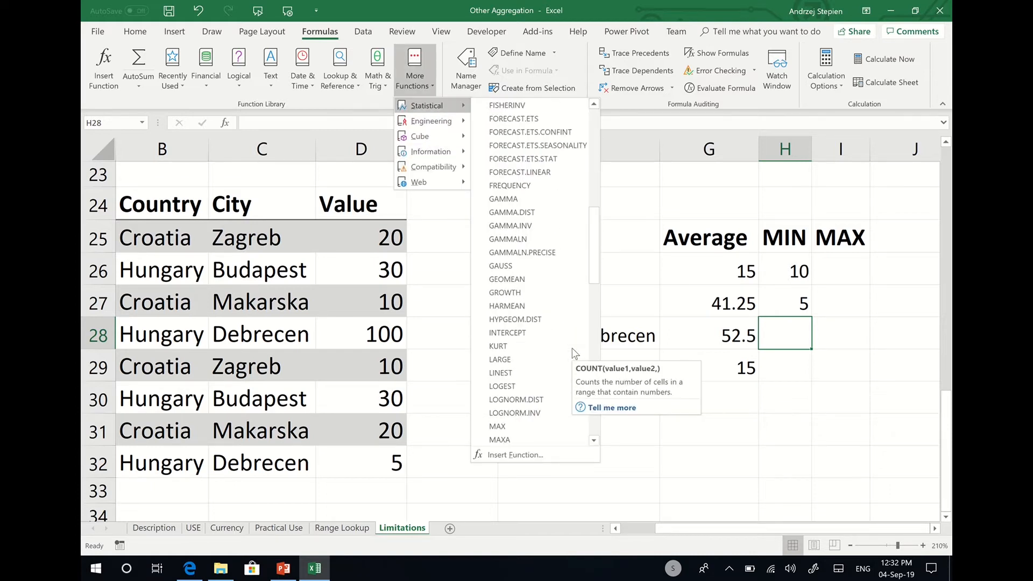
left_click(528, 385)
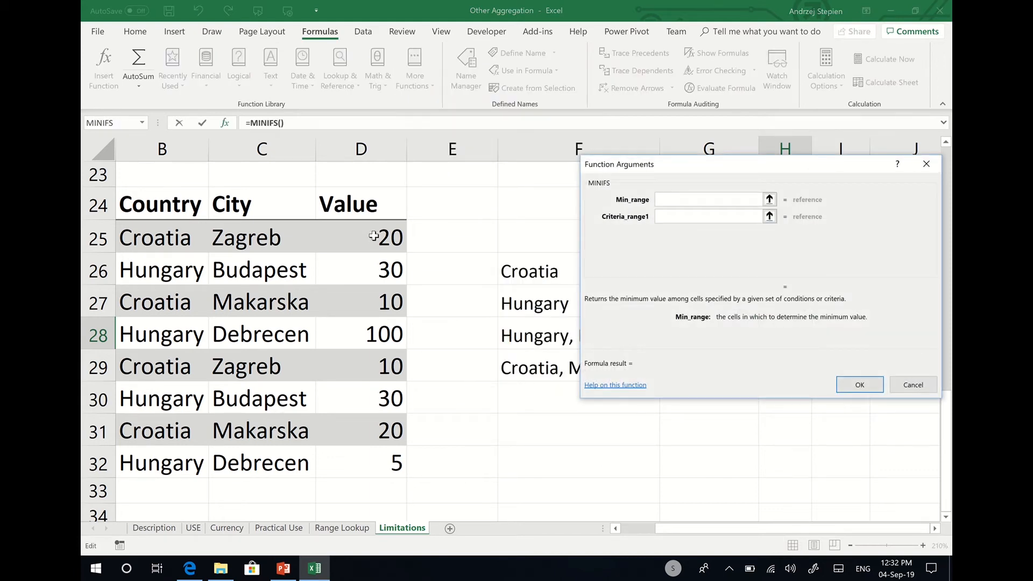
left_click_drag(374, 236, 375, 467)
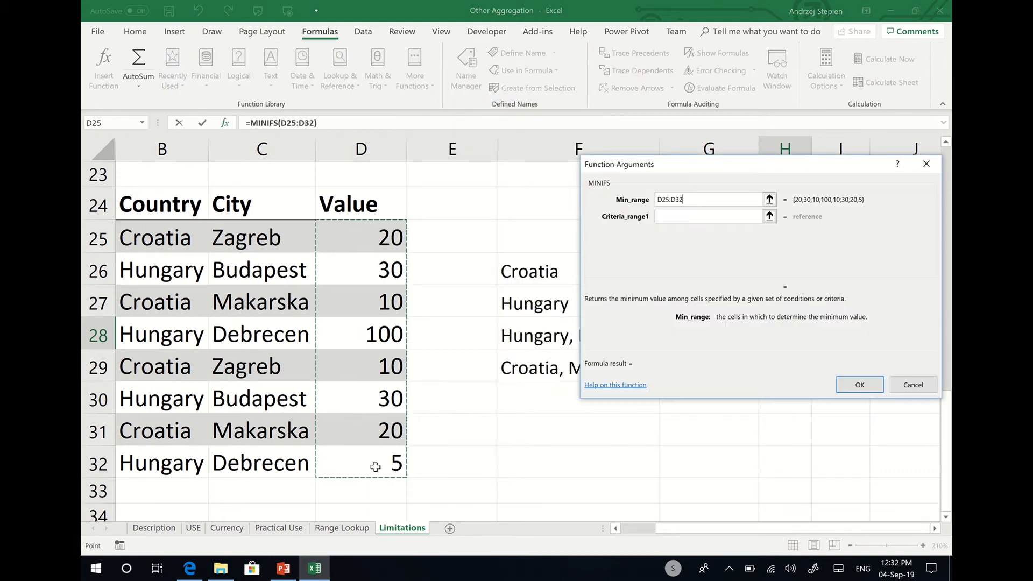
key("F4")
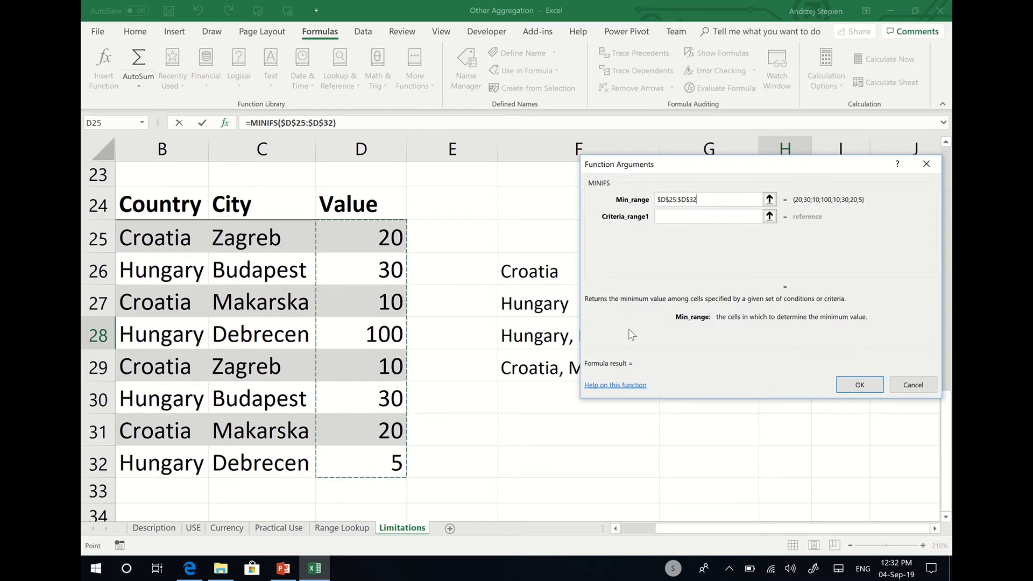
- Set the first MINIFS criteria range to the absolute country cells $B$25:$B$32 with the criterion "Hungary"
left_click(770, 216)
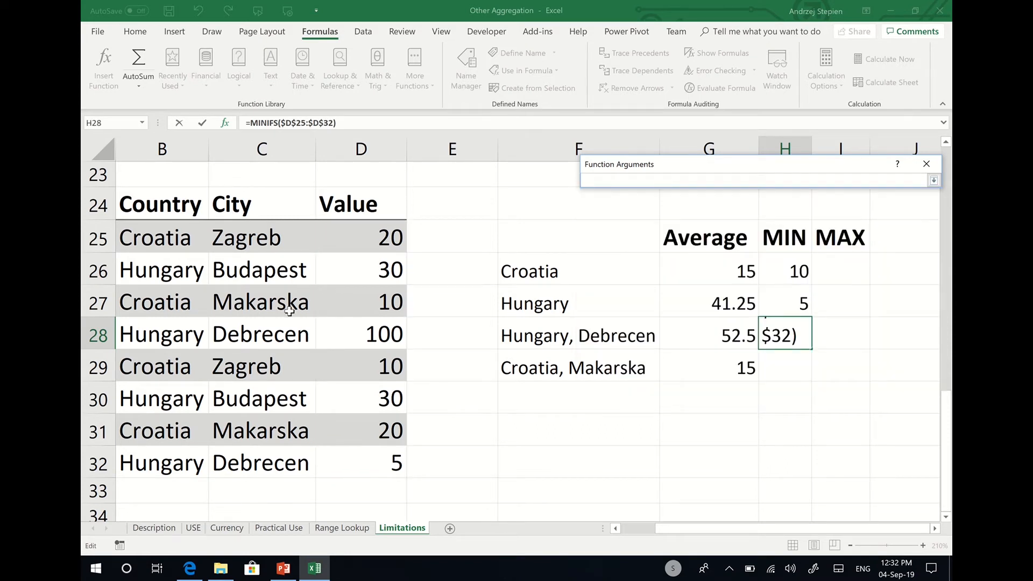
left_click_drag(167, 239, 178, 448)
key("F4")
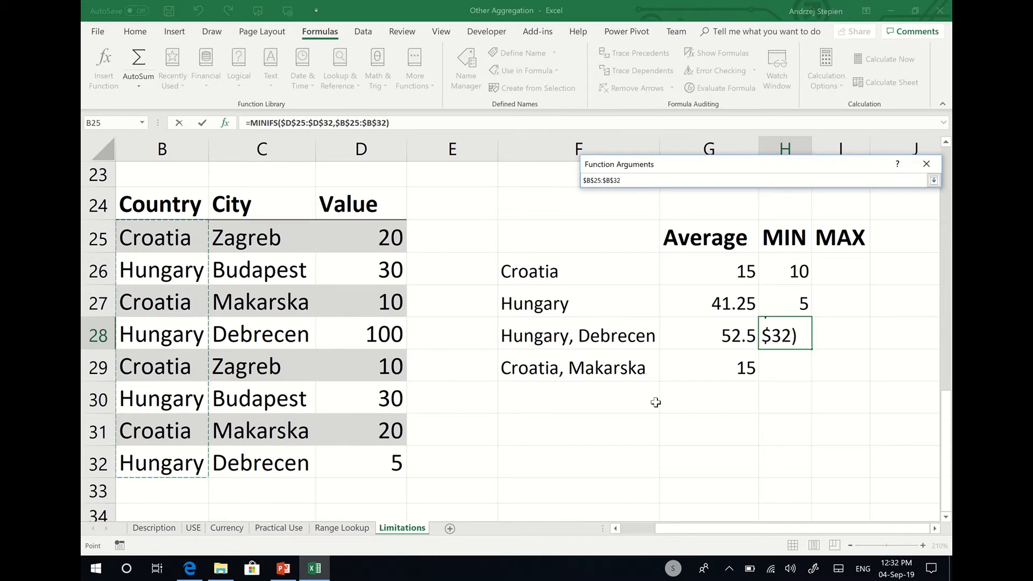
left_click(936, 184)
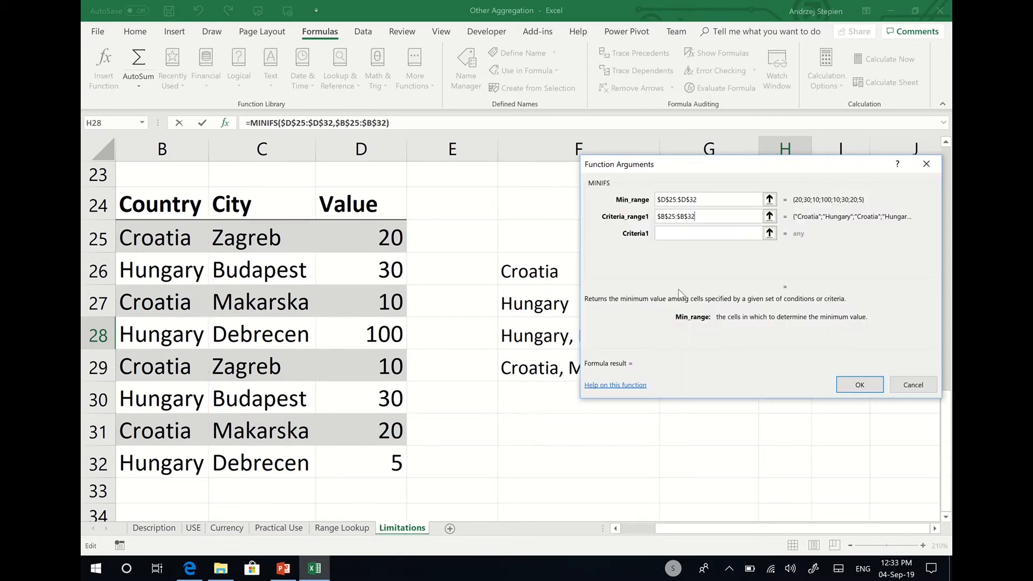
left_click(698, 234)
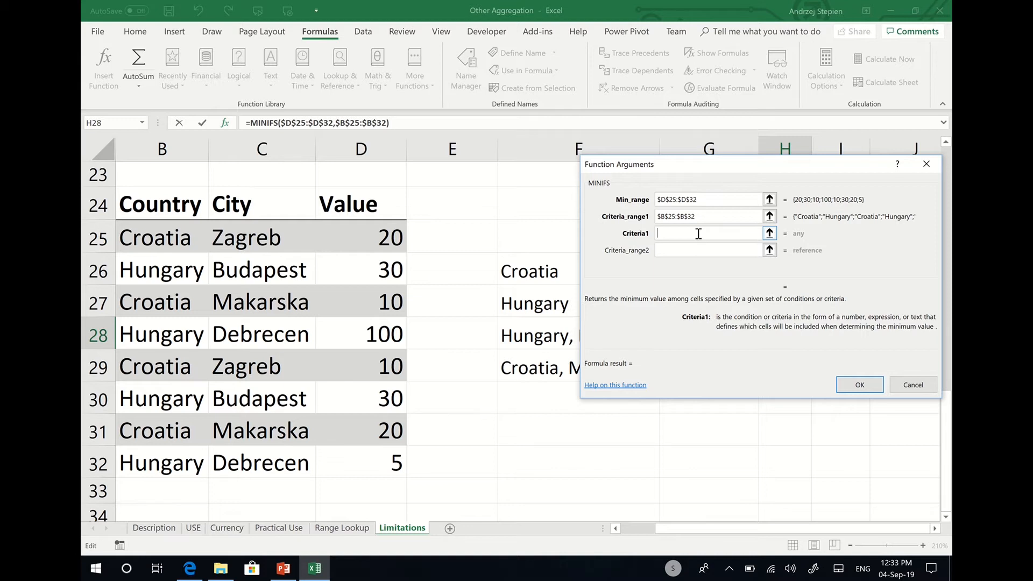
type("\"Hungary\"")
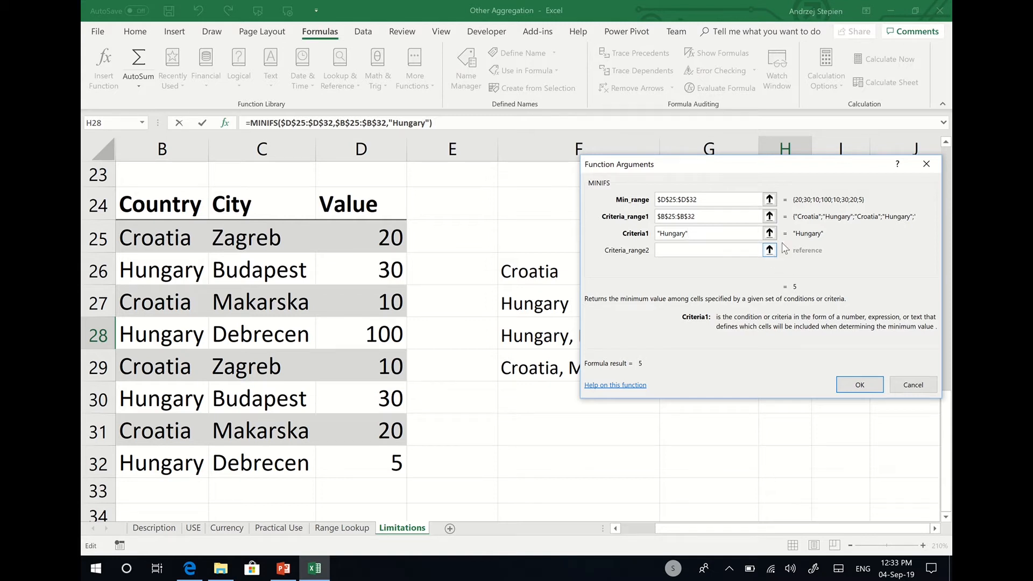
- Add the absolute city cells $C$25:$C$32 as second criteria range with the criterion "Debrecen" and complete the MINIFS formula
left_click(770, 250)
left_click_drag(241, 251, 237, 463)
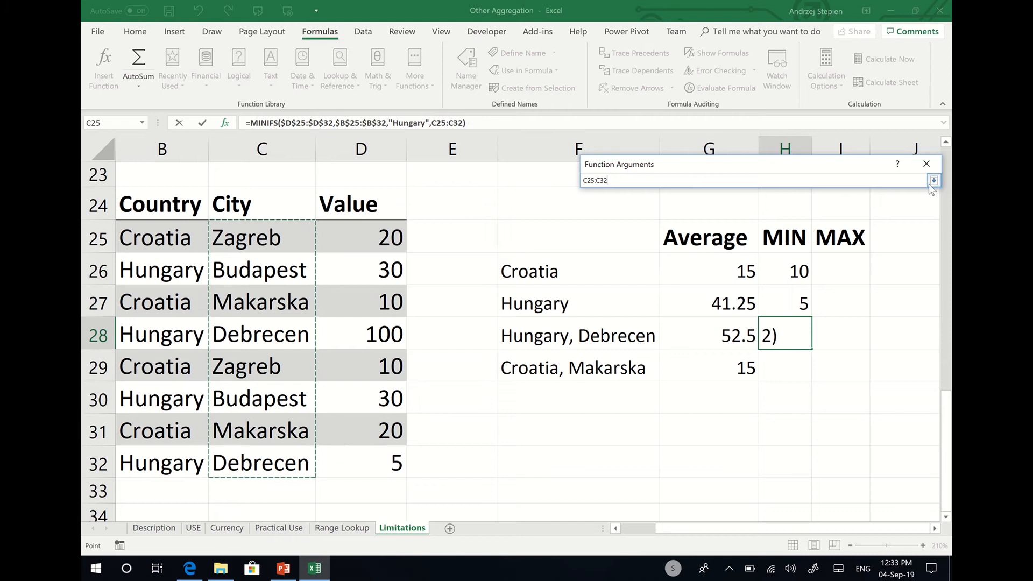
key("F4")
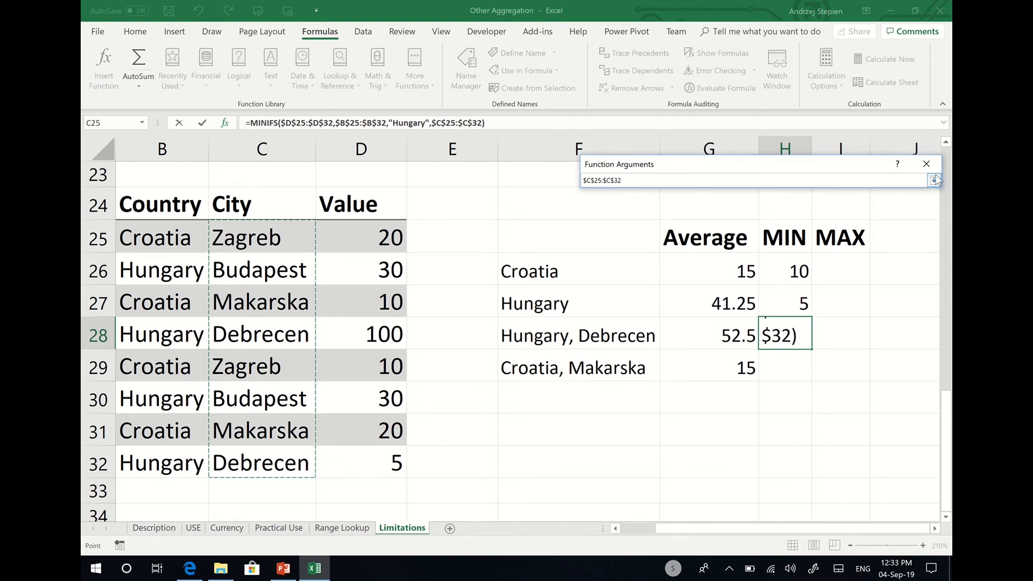
left_click(933, 180)
left_click(718, 269)
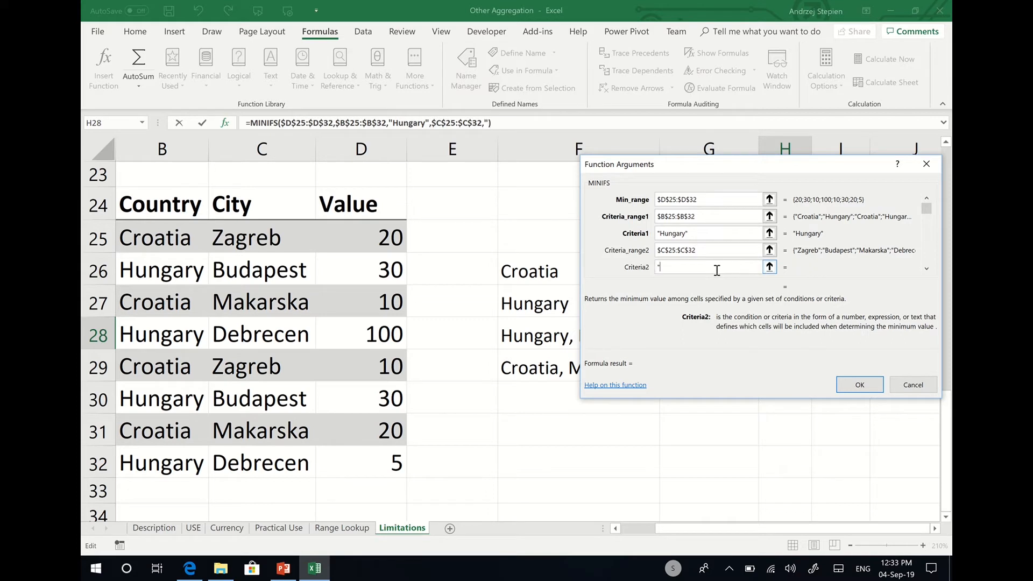
type("\"Debrecen\"")
key("Return")
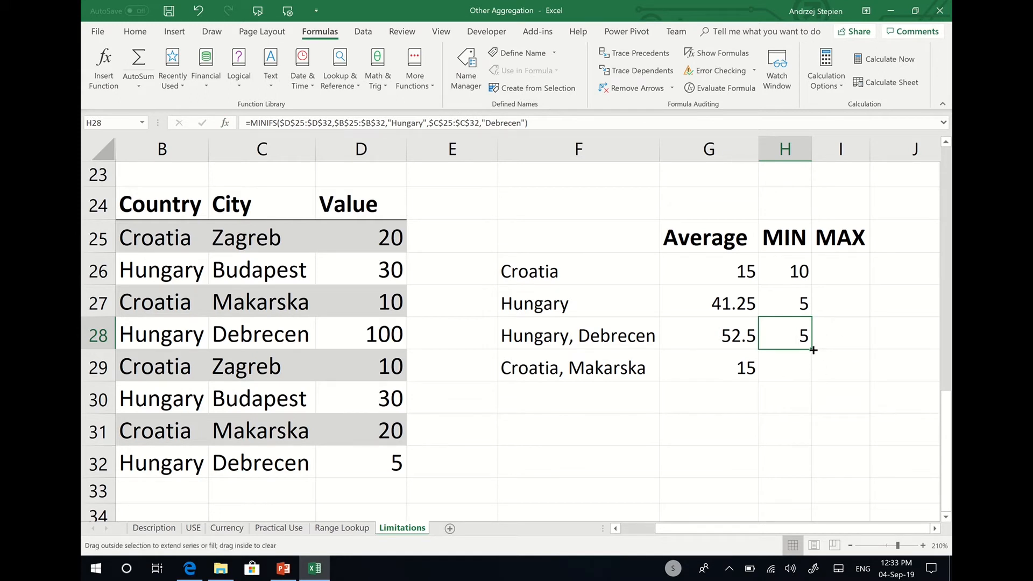
- Fill the H28 formula down to H29 and change its country criterion there to "Croatia"
left_click_drag(812, 351, 791, 355)
left_click(789, 370)
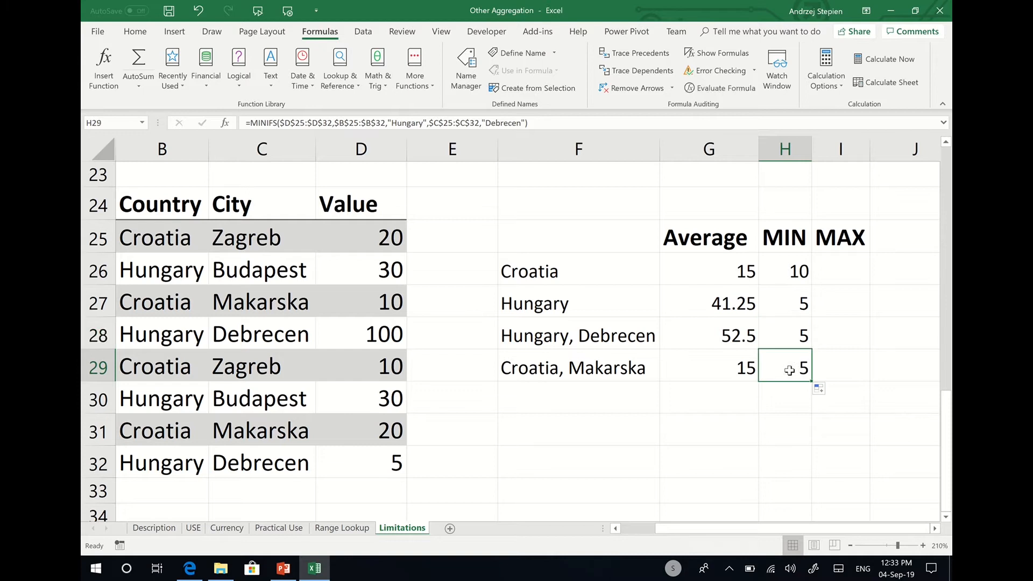
left_click(413, 123)
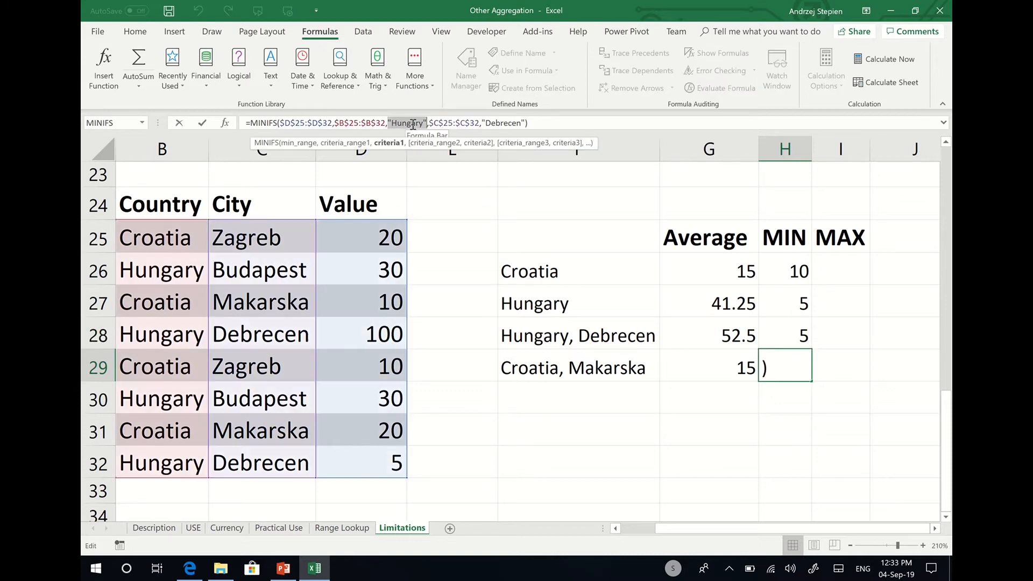
key("Delete")
key("Delete")
key("Delete")
key("Delete")
key("Delete")
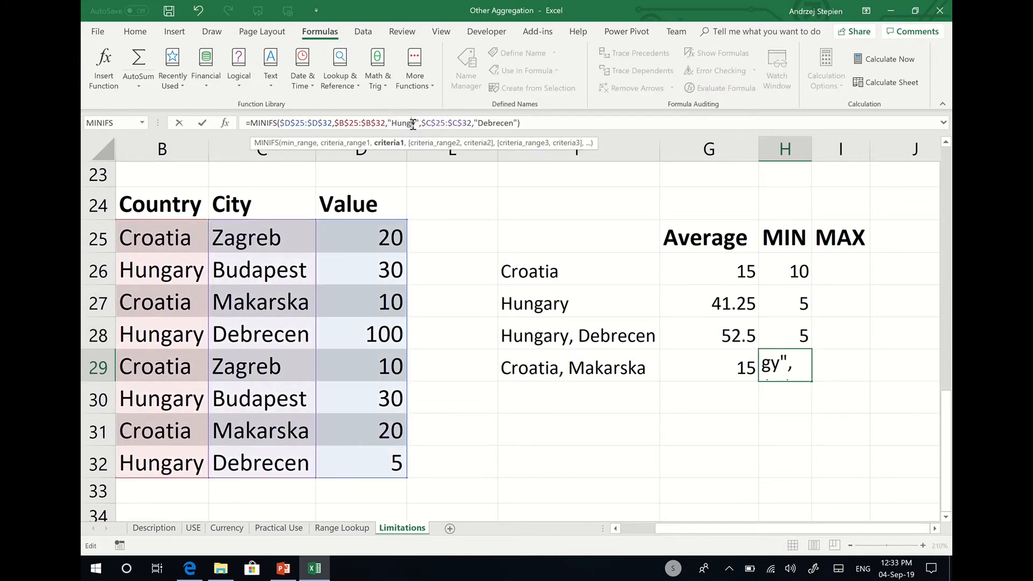
key("BackSpace")
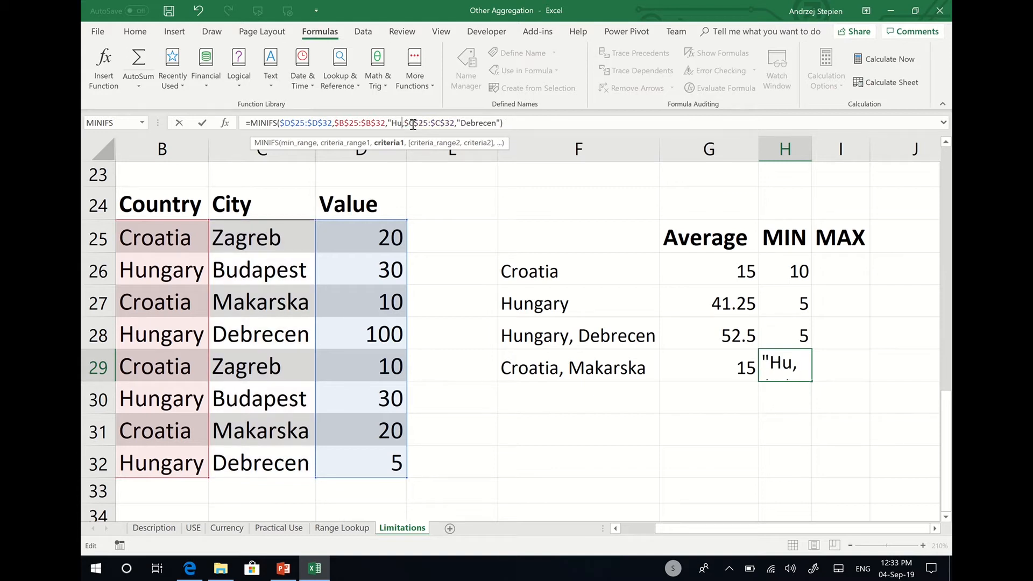
key("BackSpace")
key("BackSpace")
type("Croatia\"")
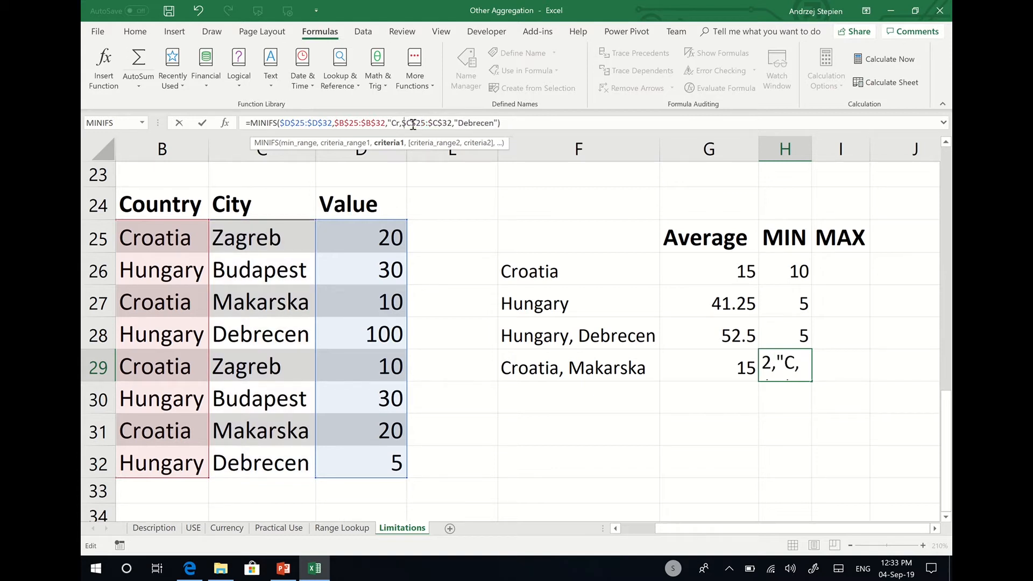
- Change the city criterion in H29 to "Makarska", confirm the formula and check it against the Makarska values in D31 and D27
left_click(517, 125)
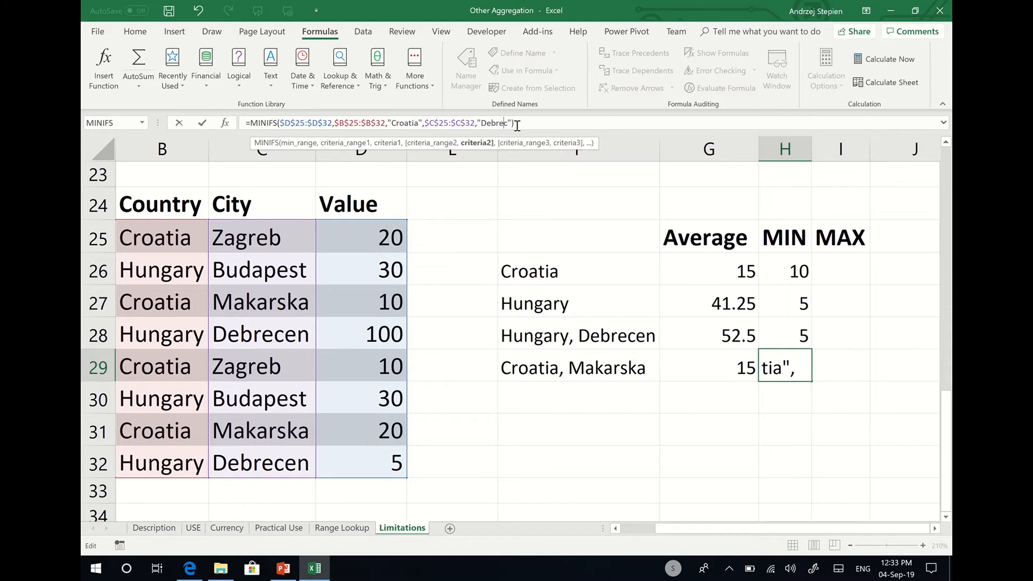
key("BackSpace")
key("BackSpace")
key("BackSpace")
key("BackSpace")
key("BackSpace")
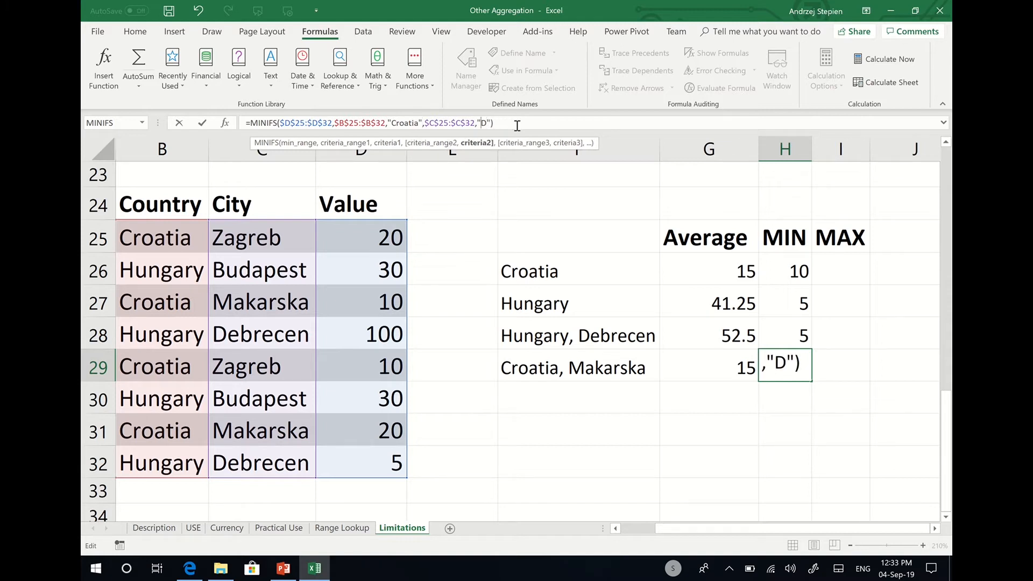
key("BackSpace")
type("Makarska")
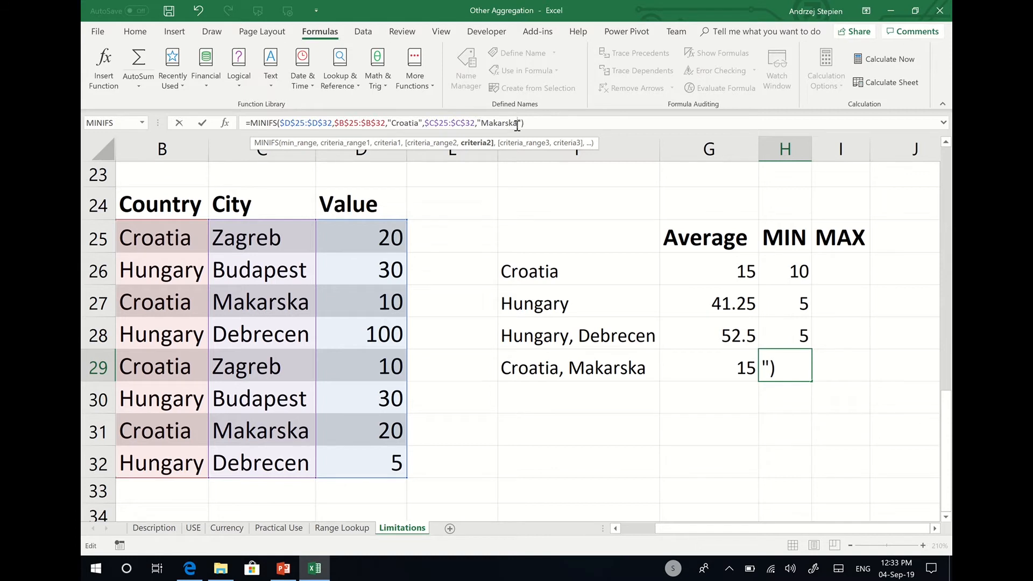
key("Return")
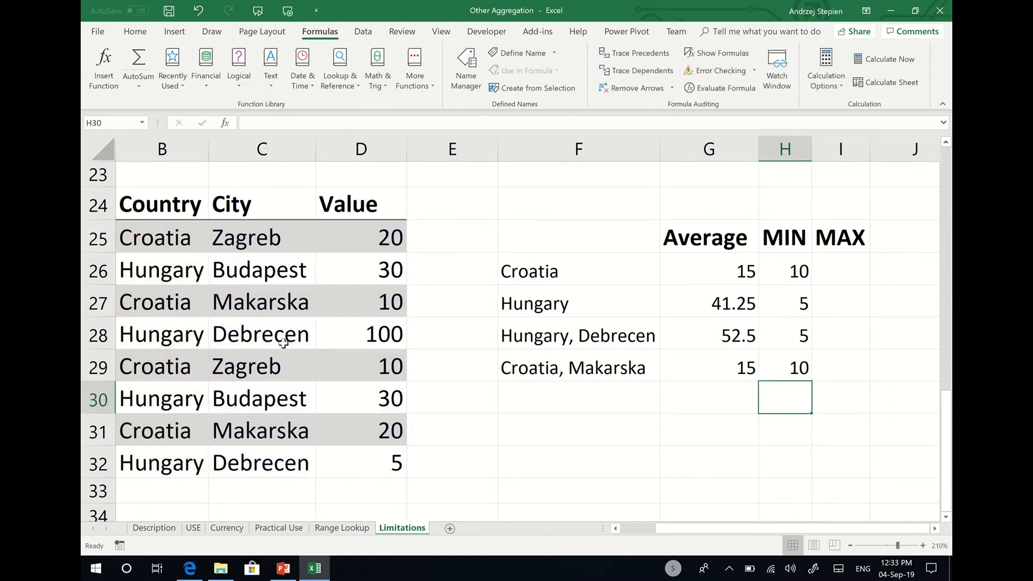
left_click(377, 429)
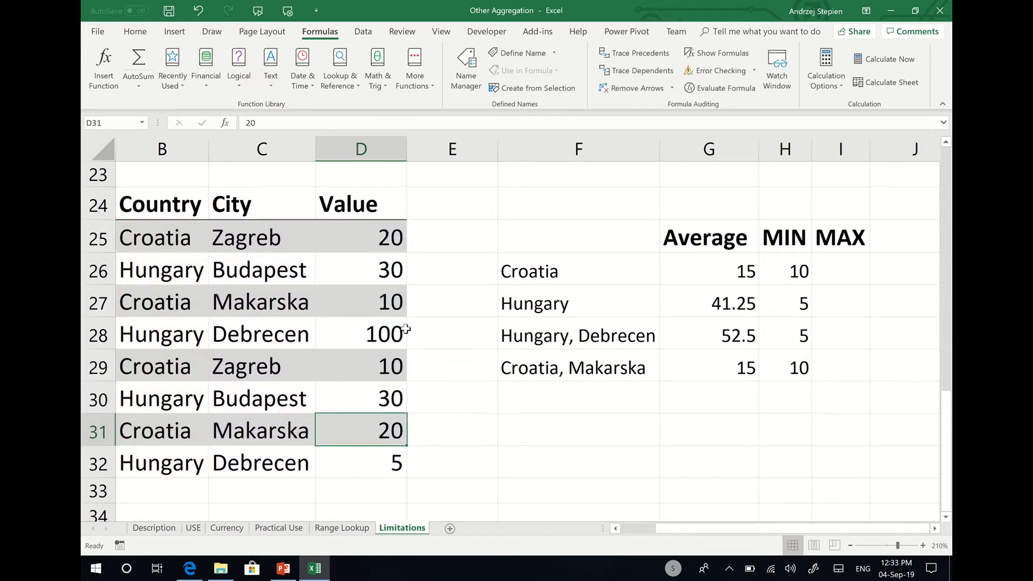
left_click(380, 304, "ctrl")
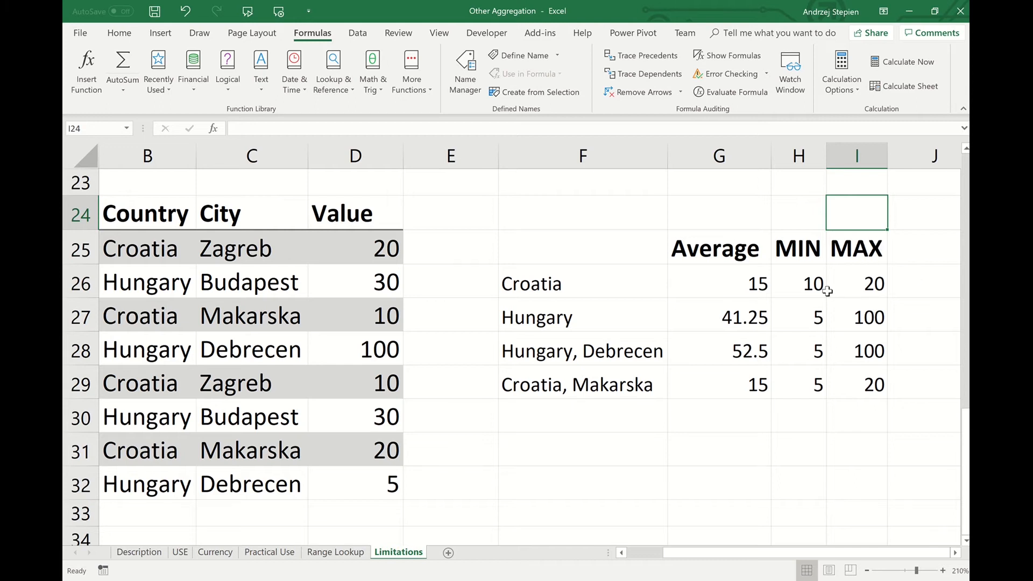
- Locate MAXIFS among the statistical functions and examine the formulas in the MAX column from I26 to I29
left_click(410, 93)
mouse_move(421, 112)
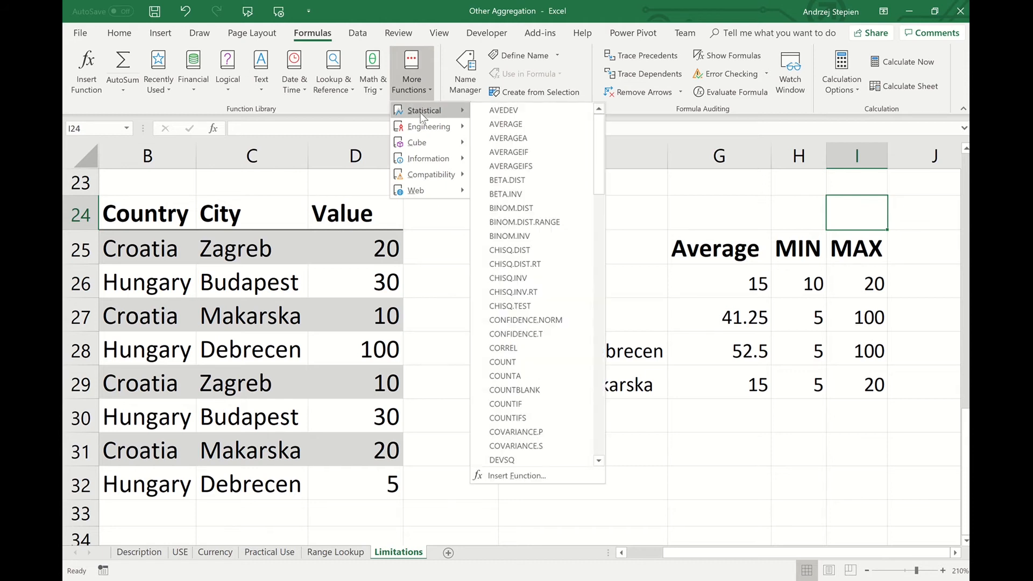
left_click_drag(600, 205, 602, 315)
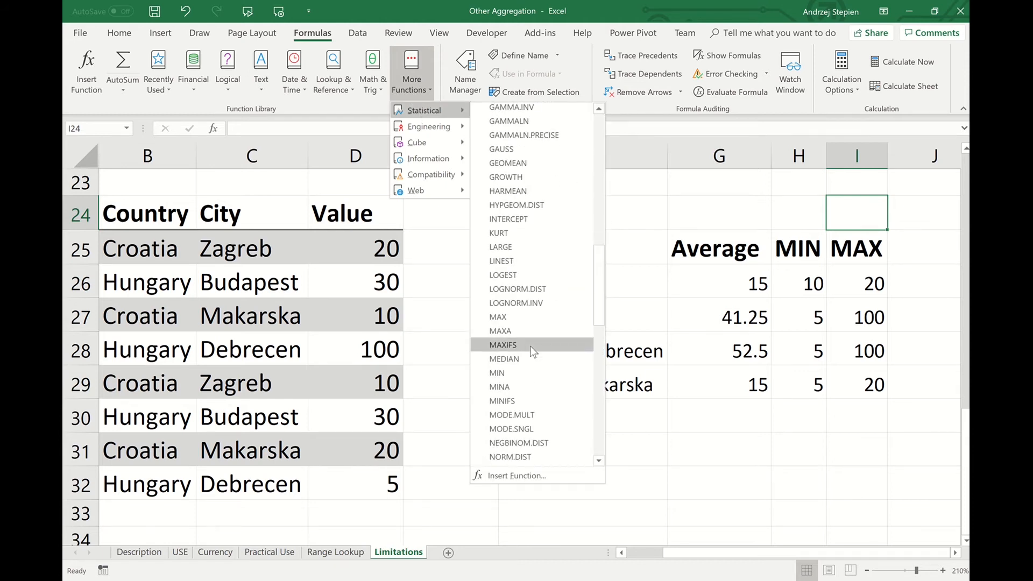
left_click(864, 285)
left_click(870, 284)
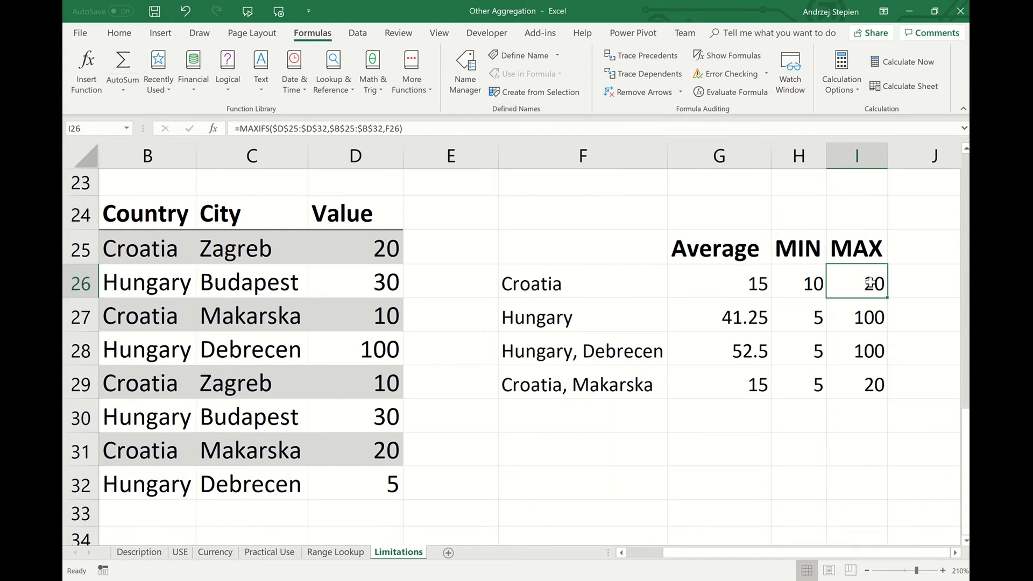
key("Down")
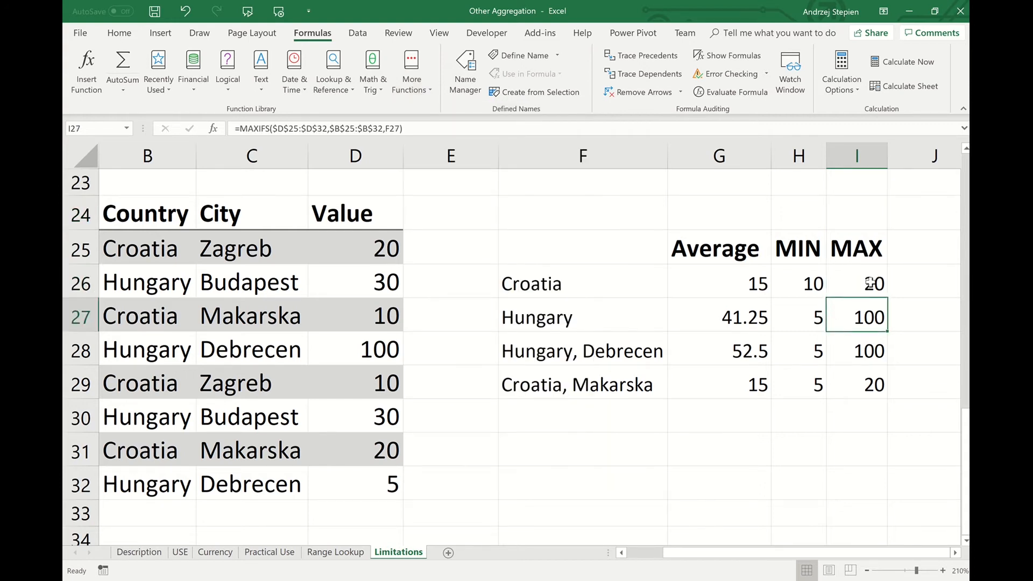
key("Down")
key("Down")
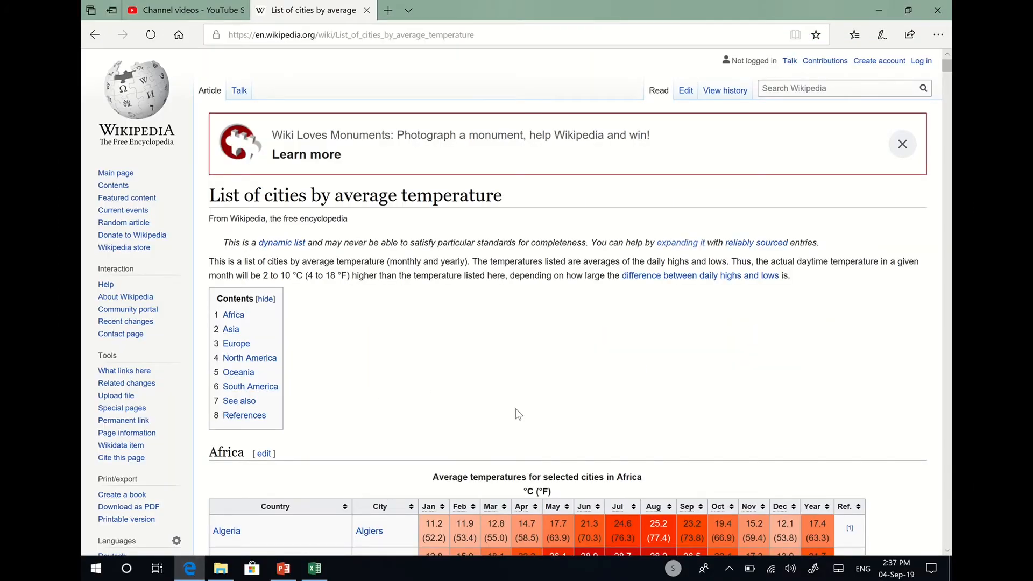
- Look over the Wikipedia list of cities by average temperature, and create a new blank workbook in Excel
scroll(515, 409, "down", 6)
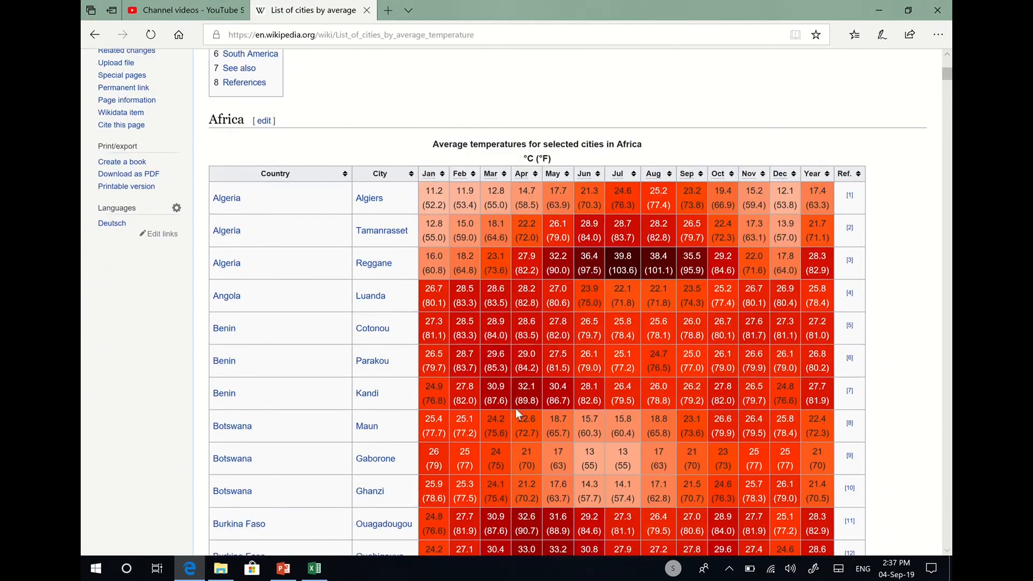
scroll(515, 409, "down", 8)
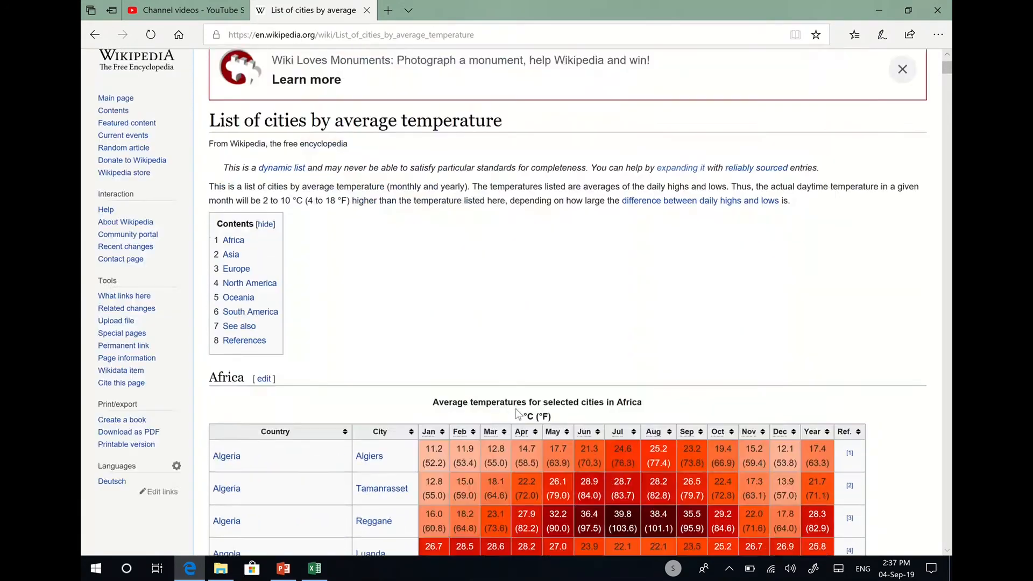
scroll(517, 413, "up", 2)
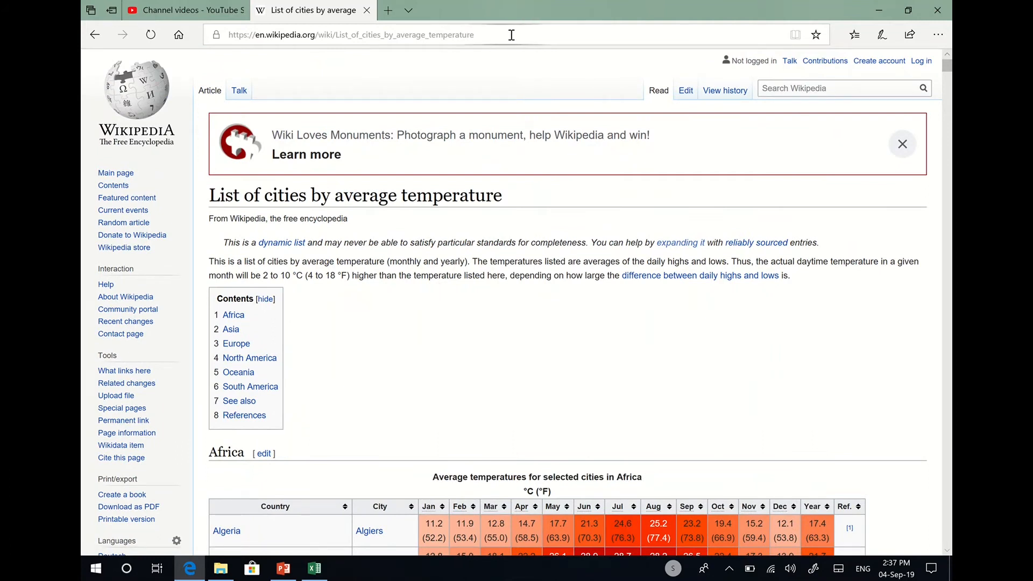
left_click(315, 570)
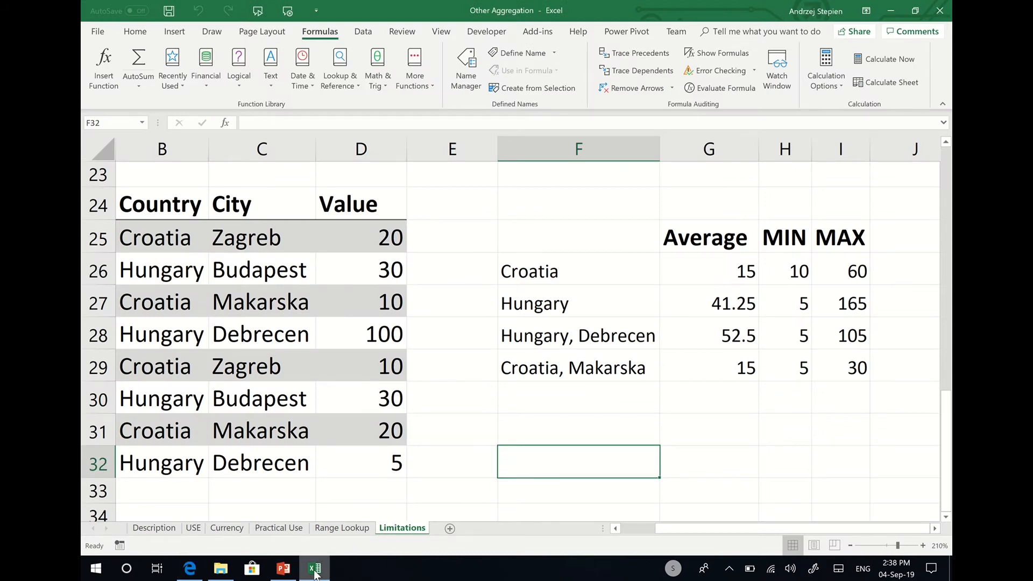
key("ctrl+n")
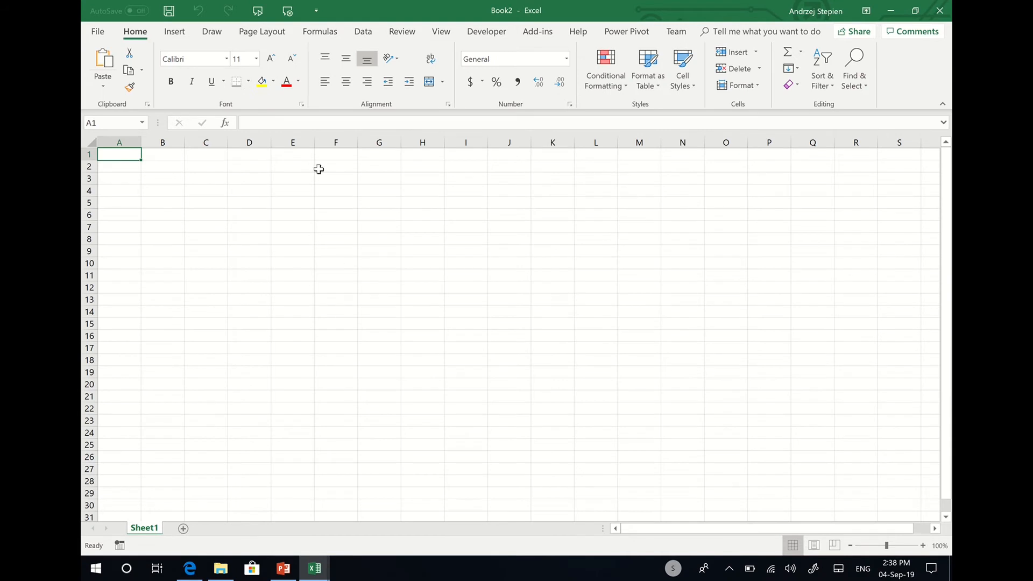
left_click(369, 35)
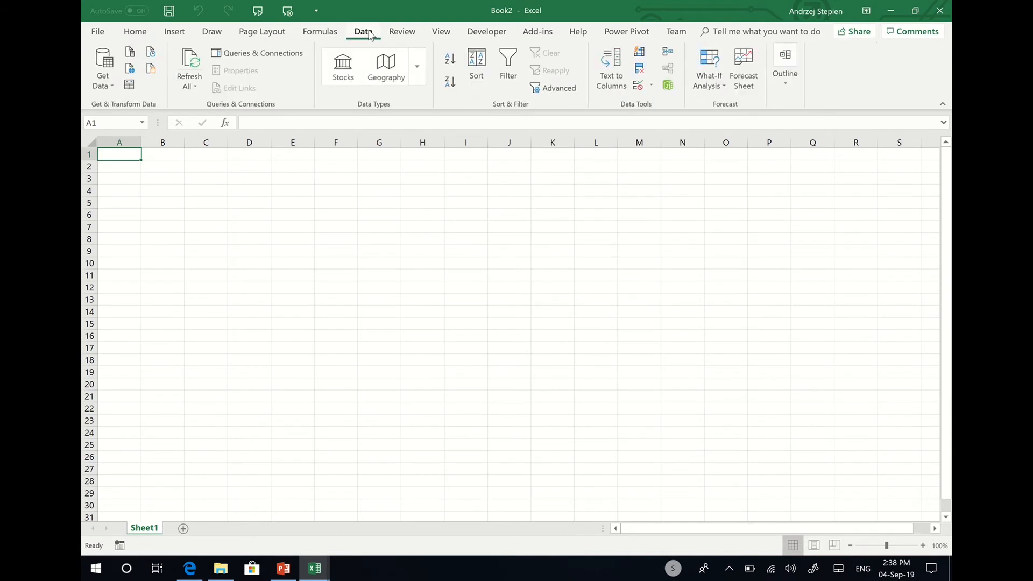
left_click(108, 79)
mouse_move(110, 208)
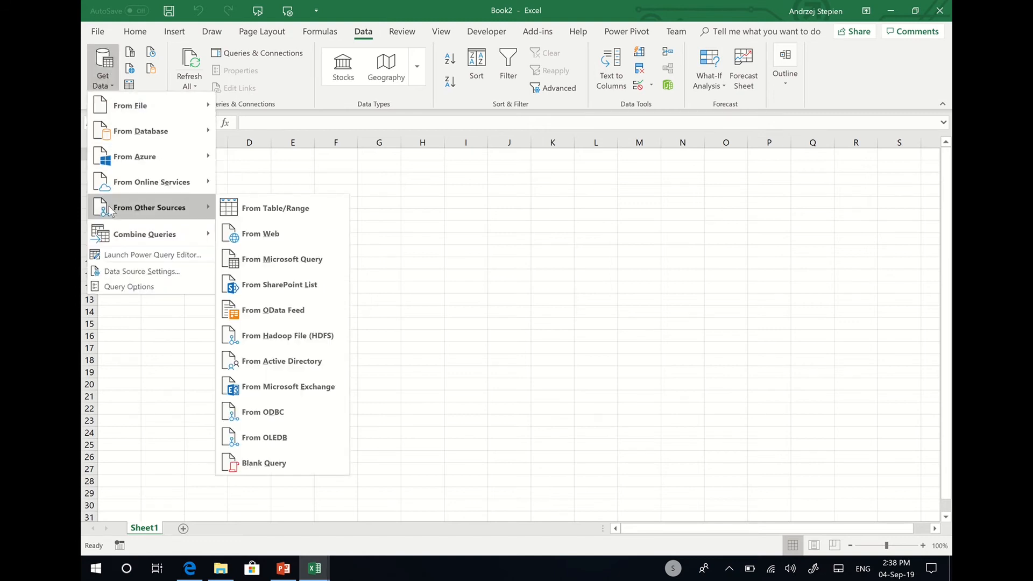
left_click(259, 238)
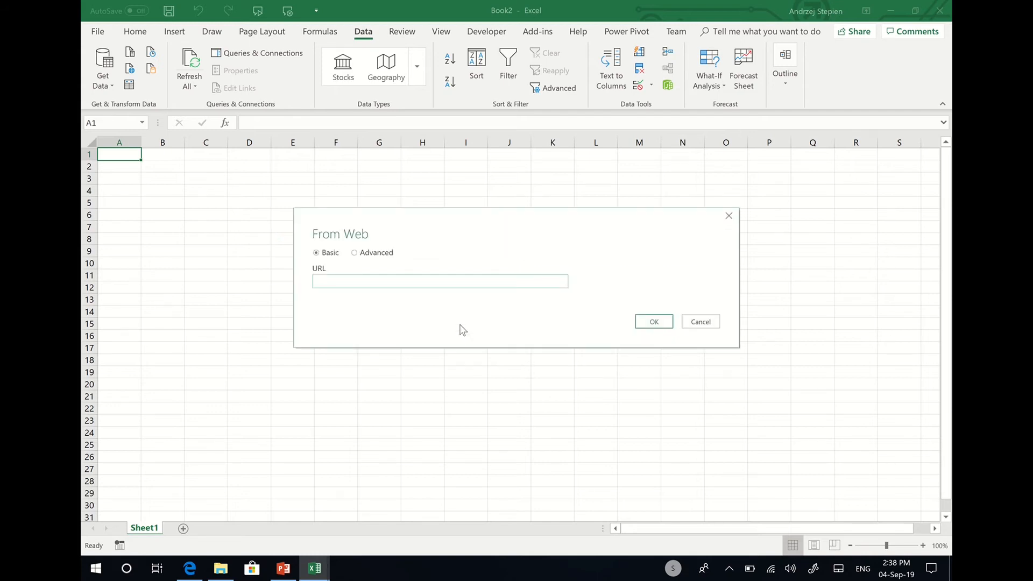
type("https://en.wikipedia.org/wiki/List_of_cities_by_average_temperature")
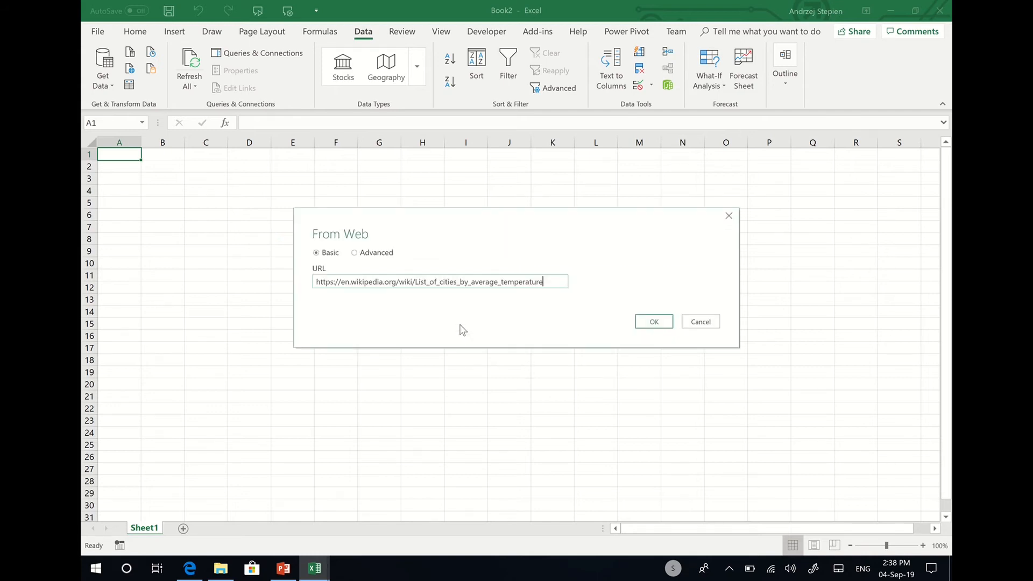
left_click(650, 328)
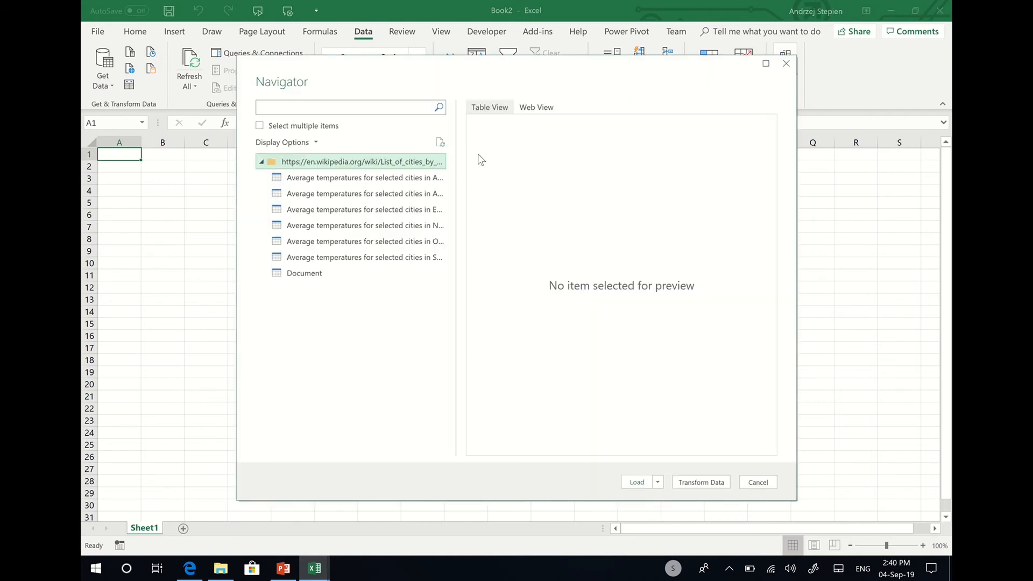
left_click(396, 211)
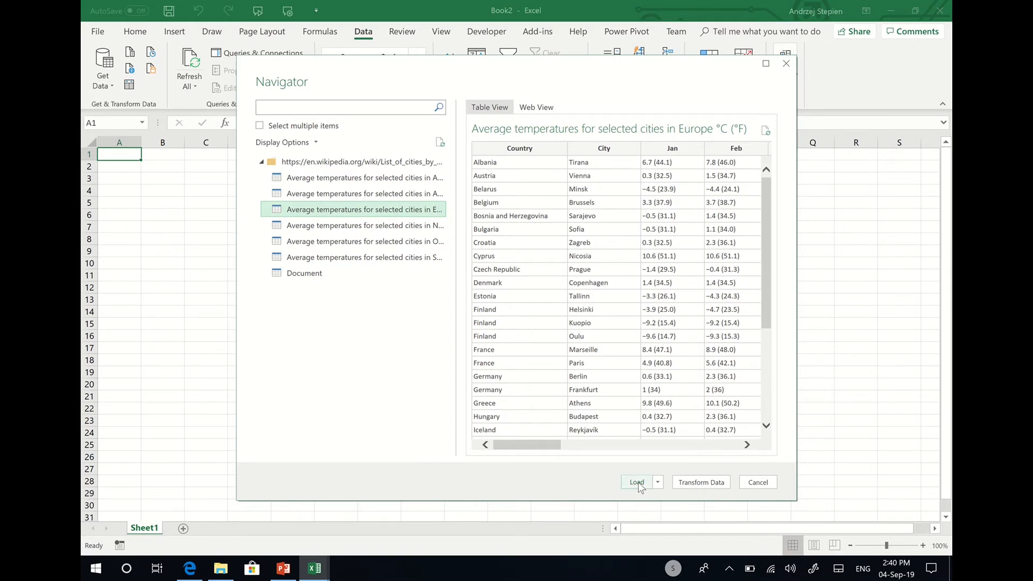
left_click(704, 482)
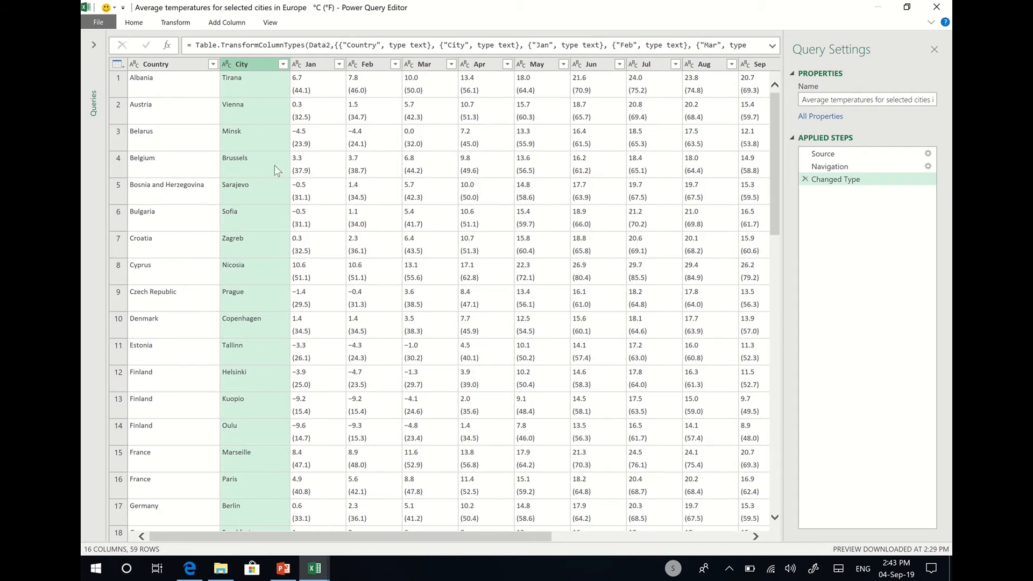
- Keep only the Country, City and Year columns in the query and remove all other columns
left_click(172, 67)
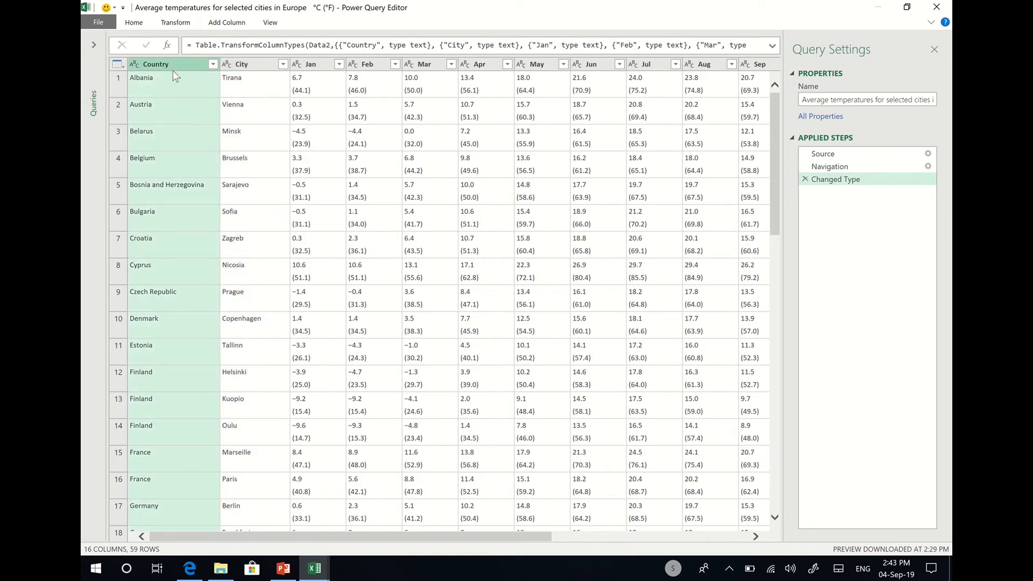
left_click(254, 68, "ctrl")
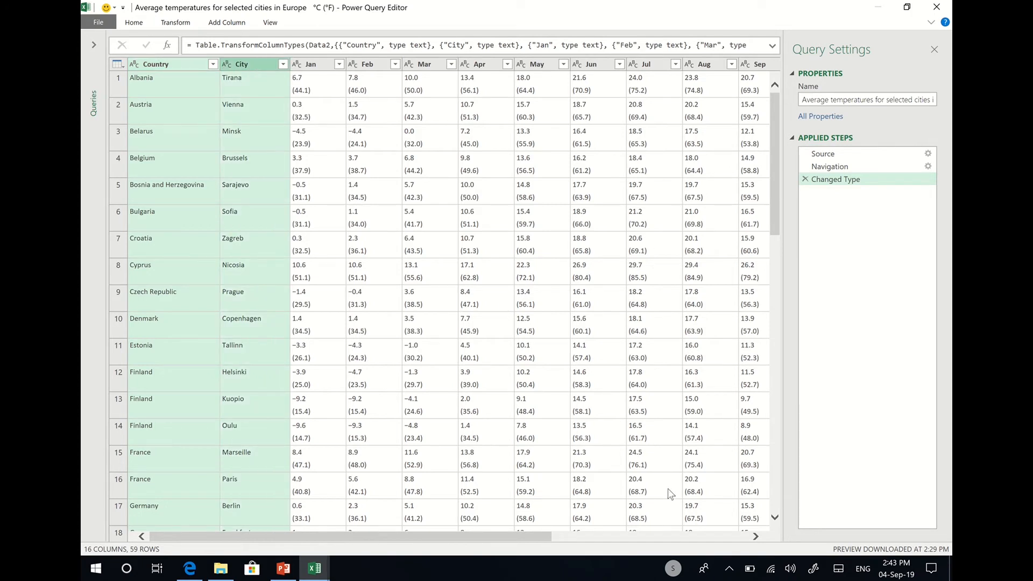
left_click(725, 537)
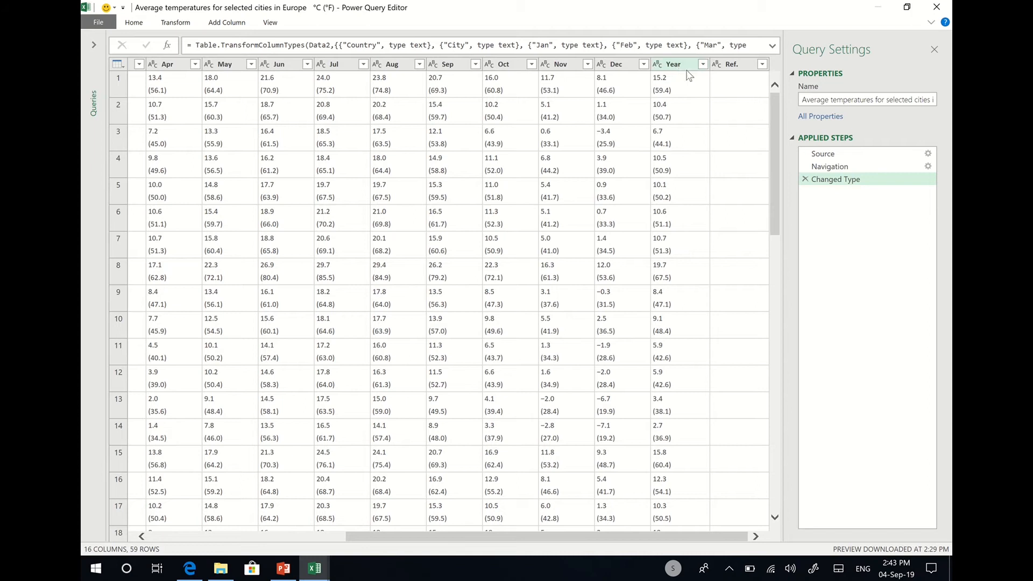
left_click(687, 65, "ctrl")
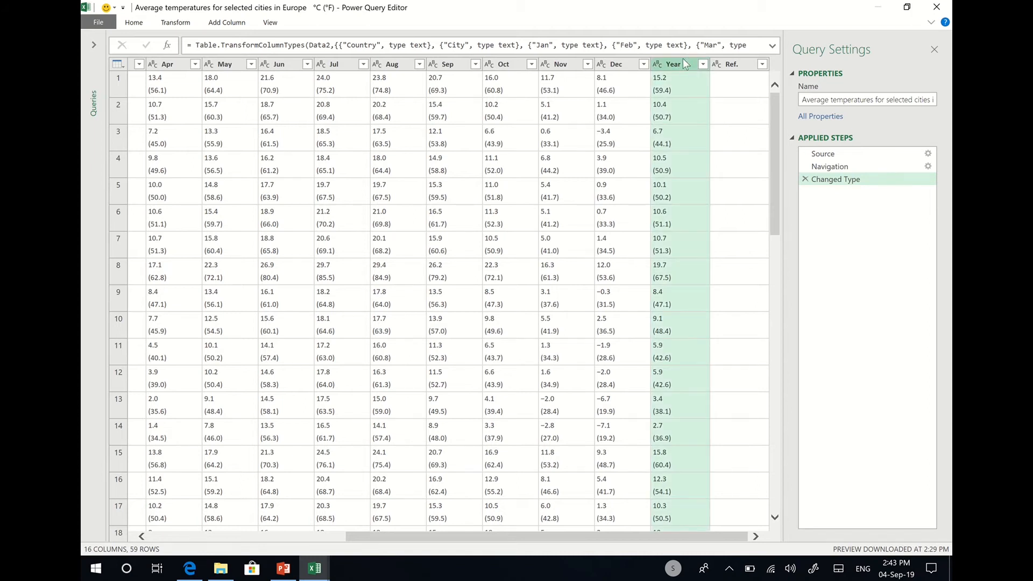
right_click(681, 63)
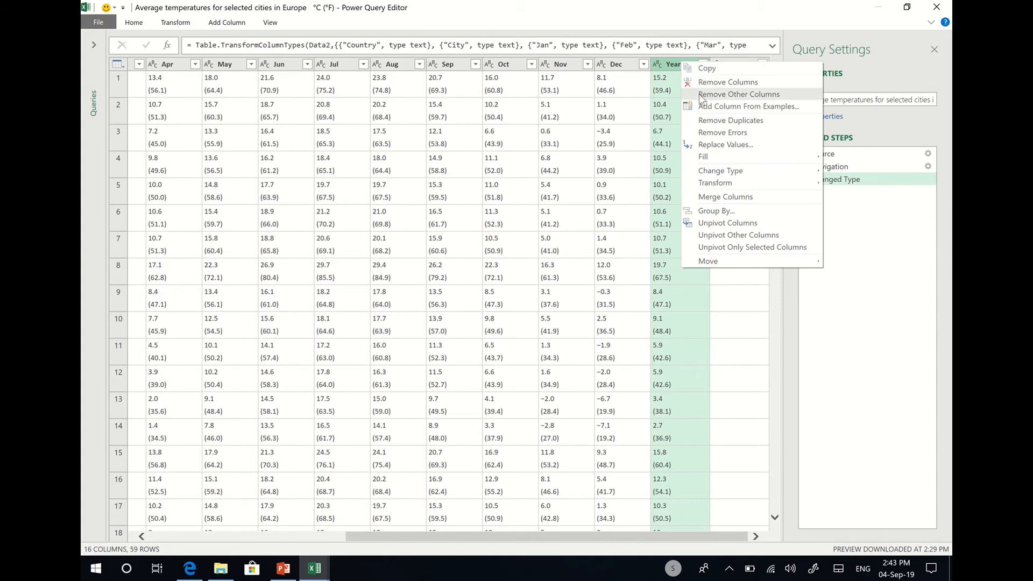
left_click(739, 94)
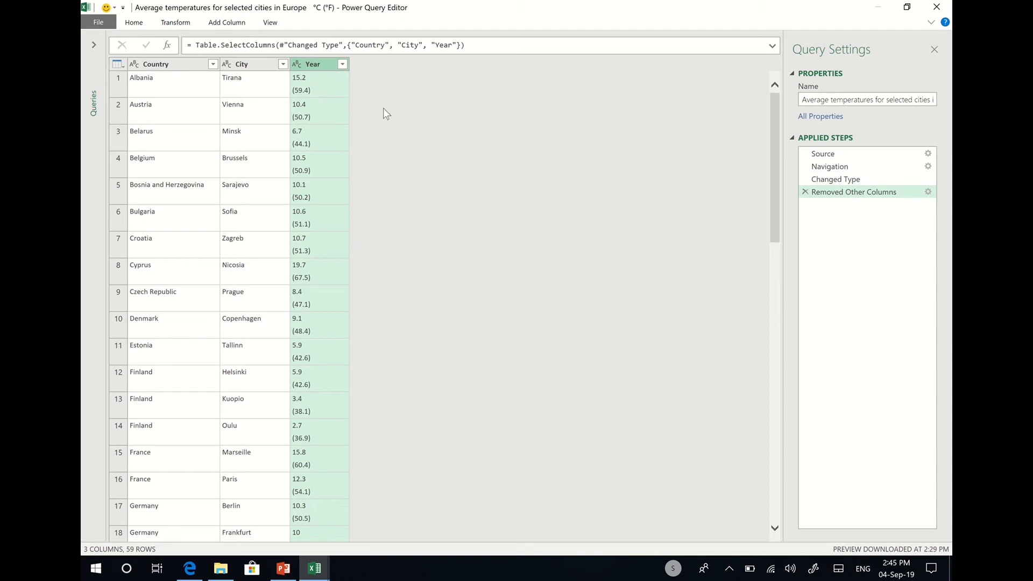
- Check the temperature format on the Wikipedia page, and split the Year column into two columns at each occurrence of the custom delimiter "("
left_click(189, 569)
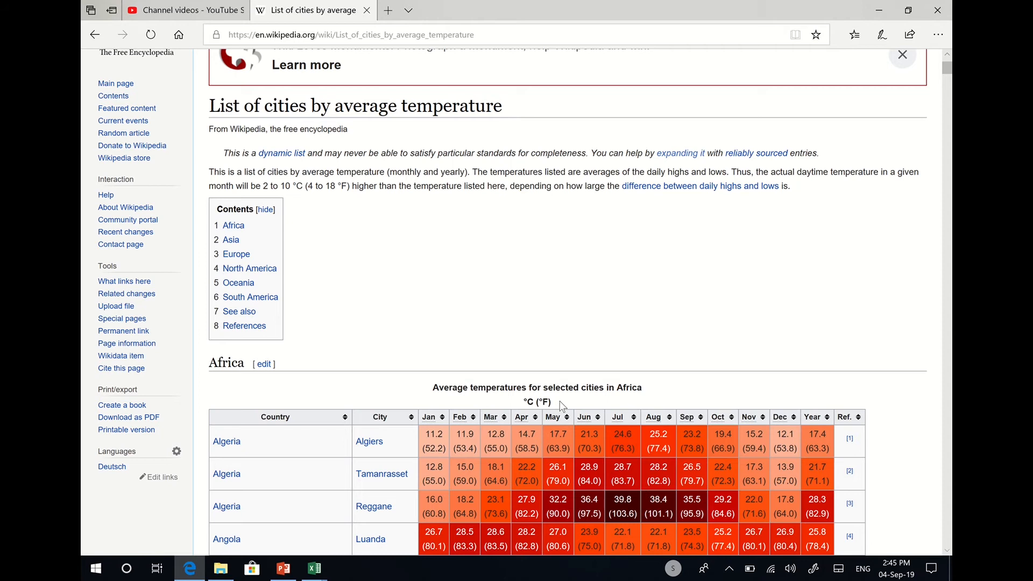
left_click(881, 9)
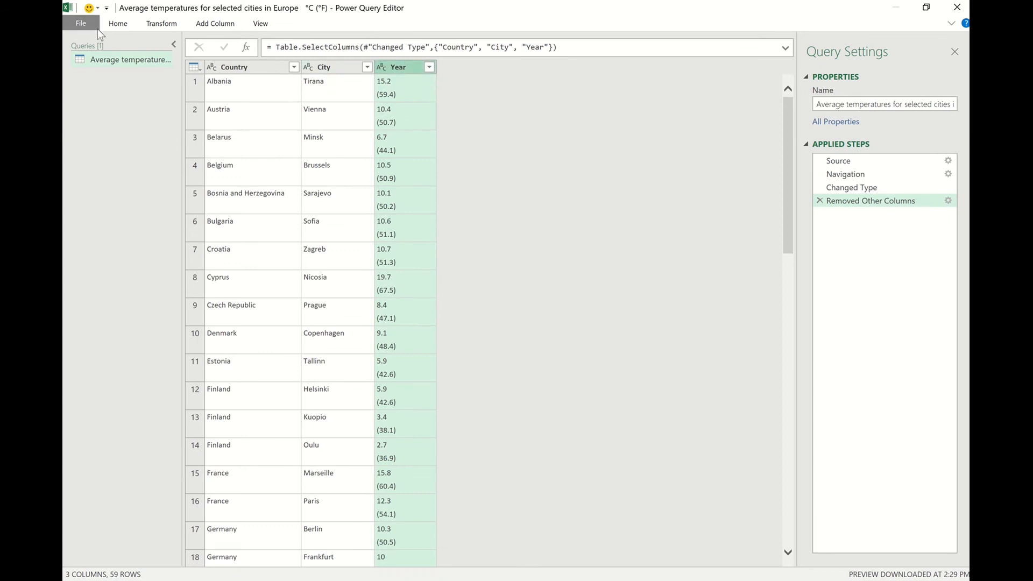
left_click(115, 25)
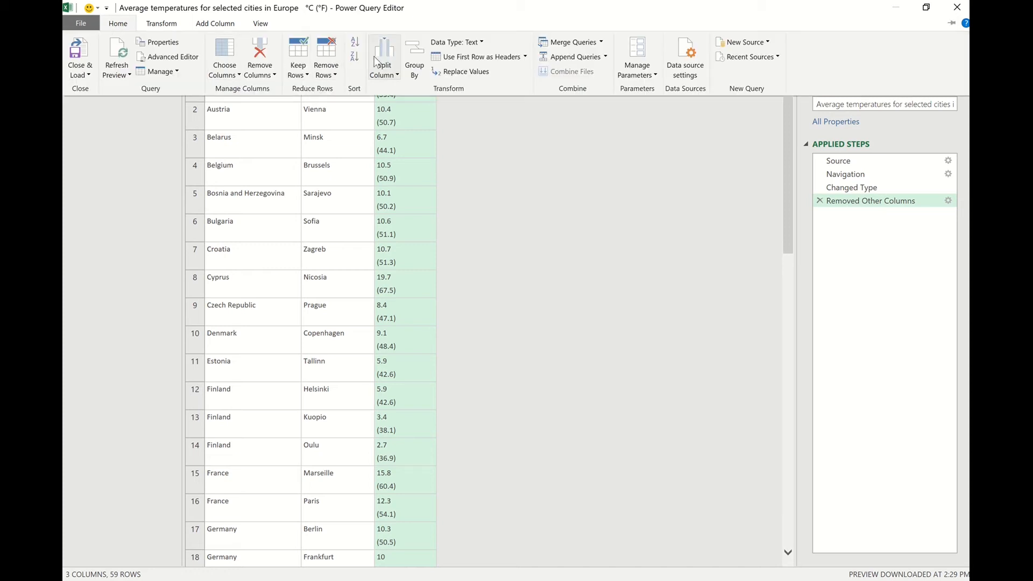
left_click(383, 73)
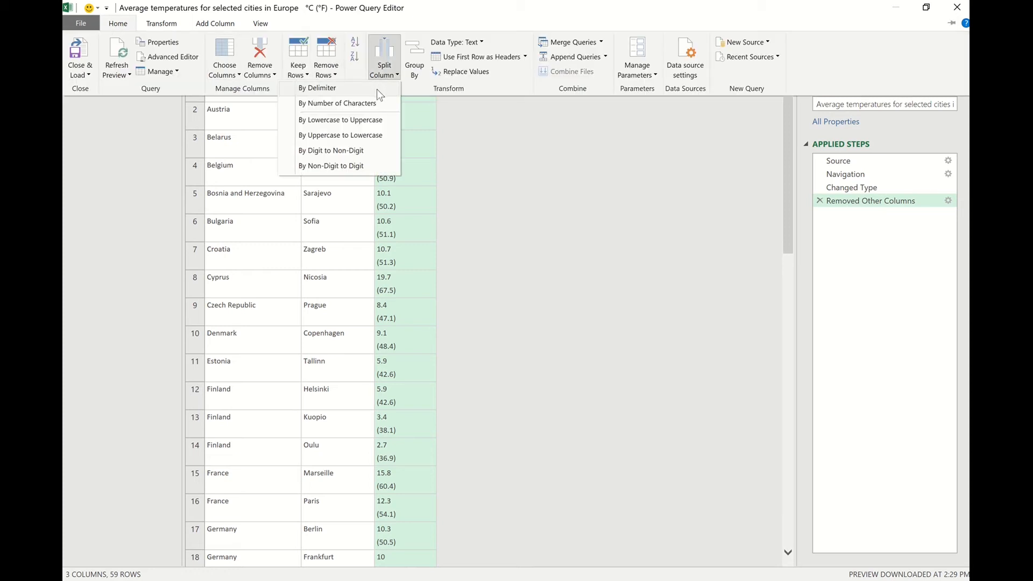
left_click(376, 89)
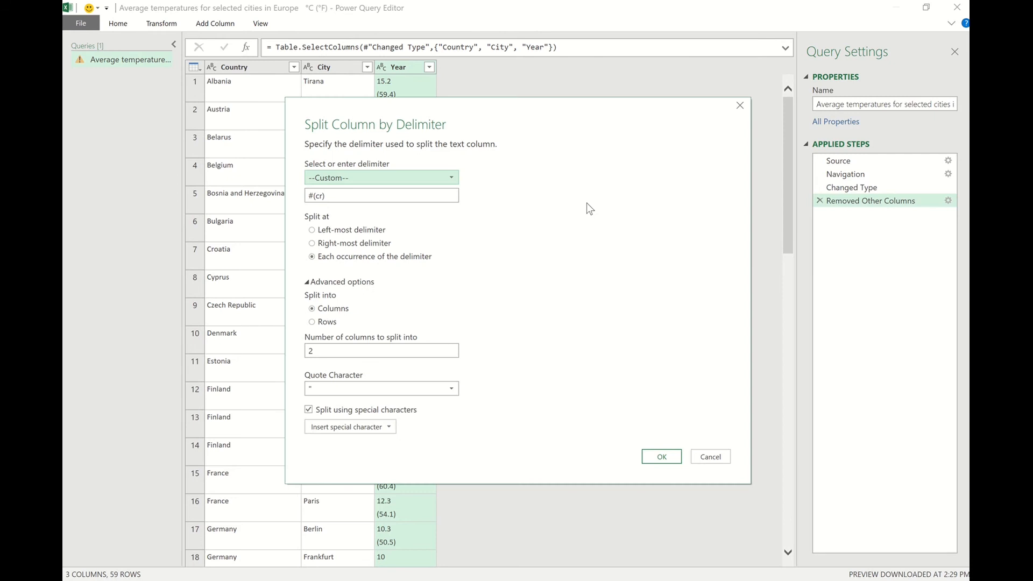
left_click(348, 194)
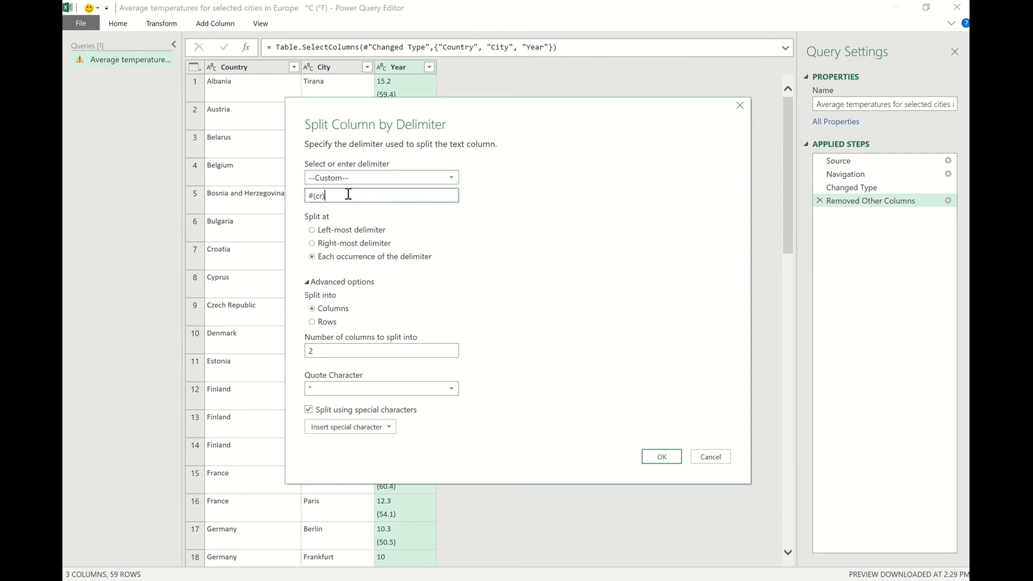
left_click_drag(348, 194, 304, 203)
type("(")
left_click(660, 459)
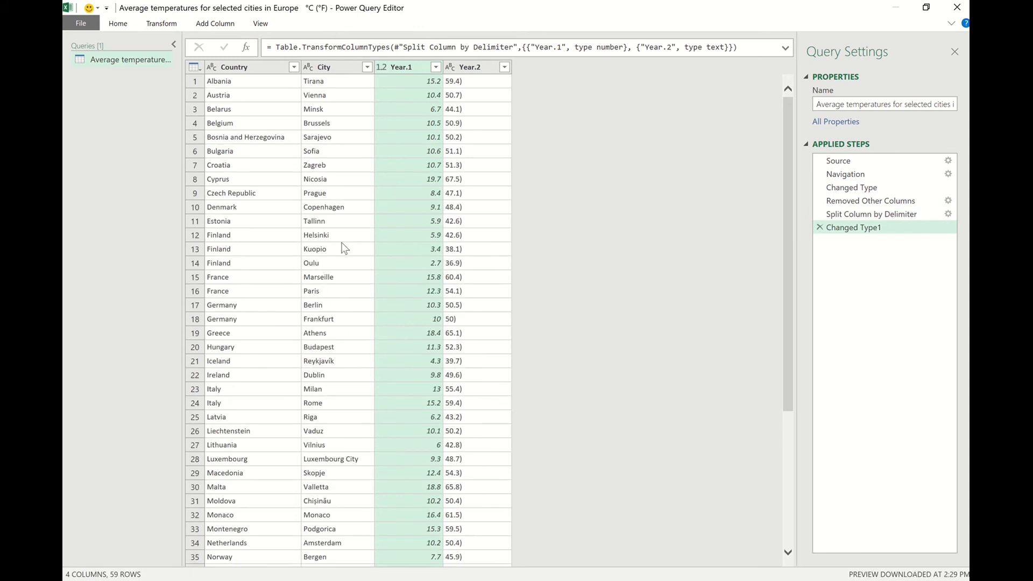
- Remove the Year.2 column and rename the Year.1 column to "Year"
left_click(477, 71)
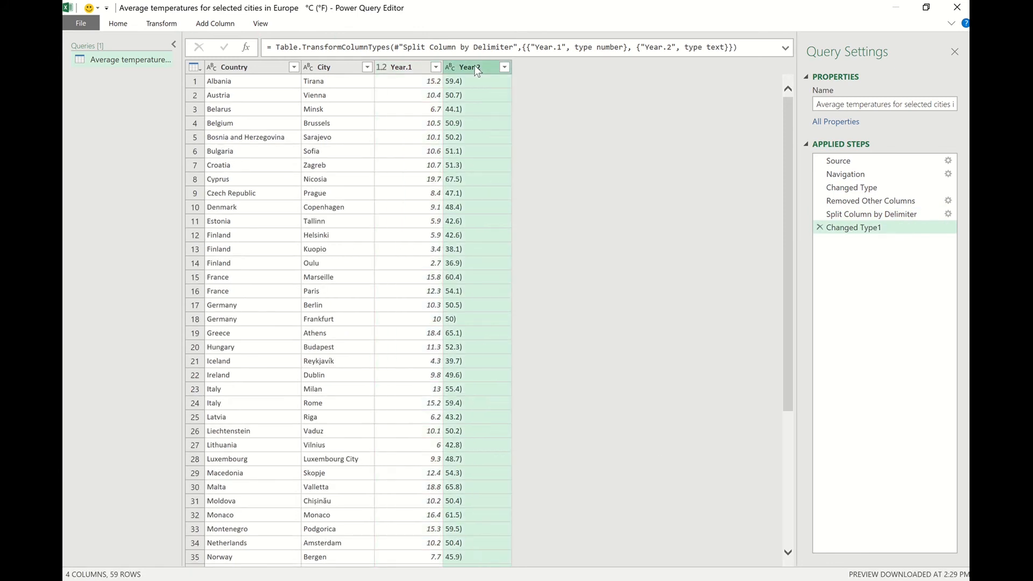
right_click(477, 70)
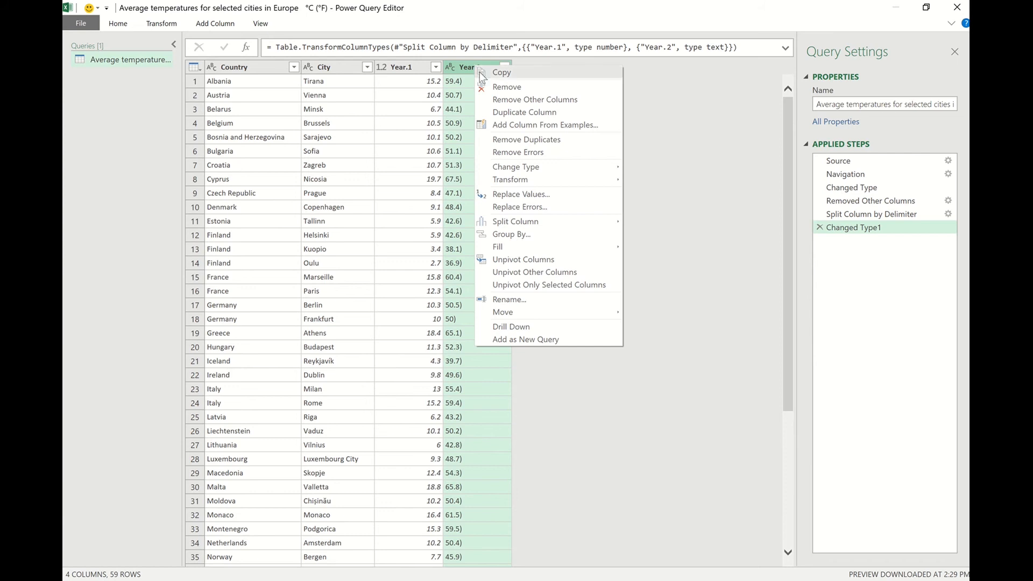
left_click(495, 88)
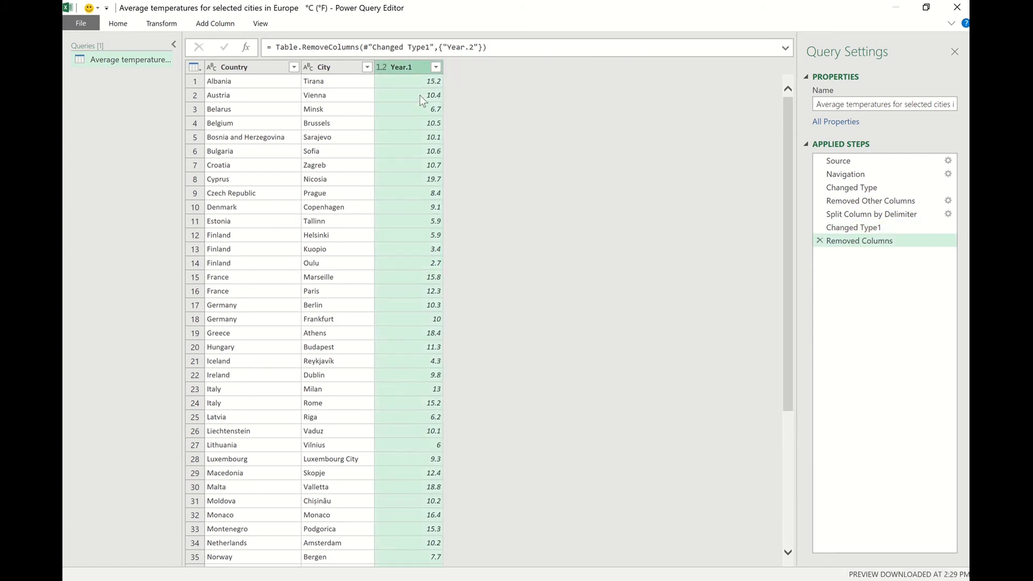
double_click(408, 69)
type("Ya")
type("ar")
key("Return")
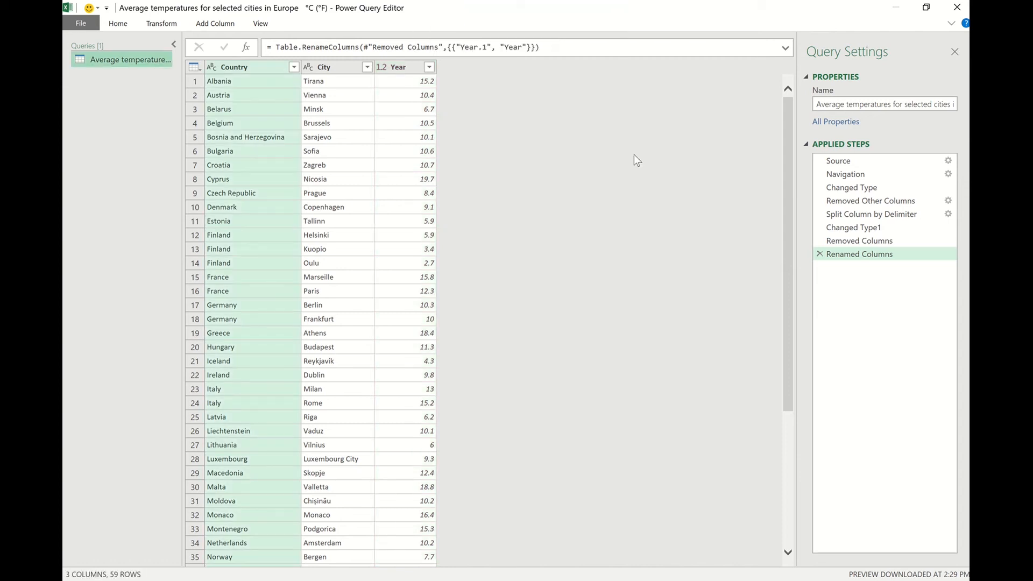
- Close the query editor, load the cleaned table into a new worksheet, and close the Queries & Connections pane
left_click(117, 24)
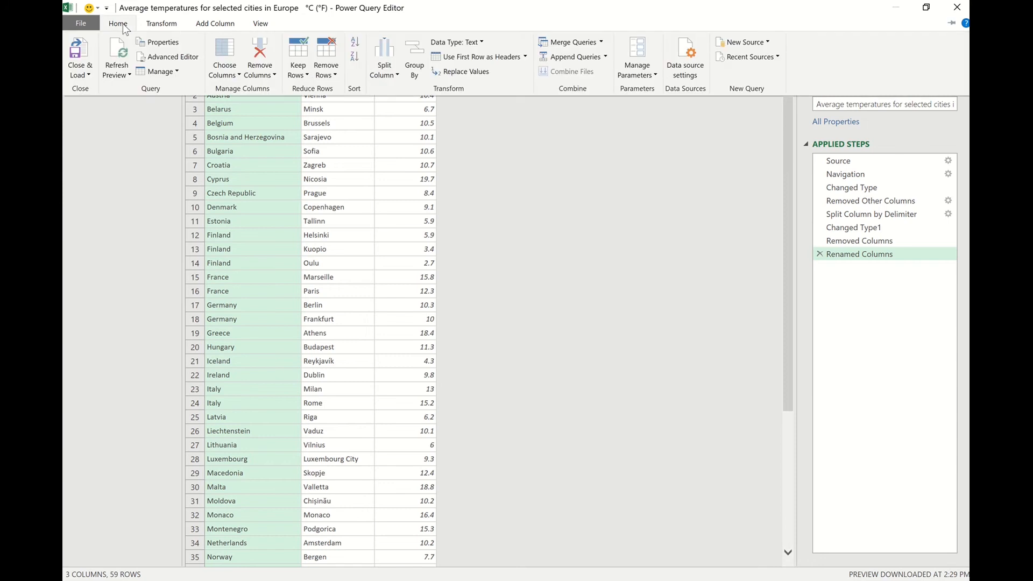
left_click(78, 53)
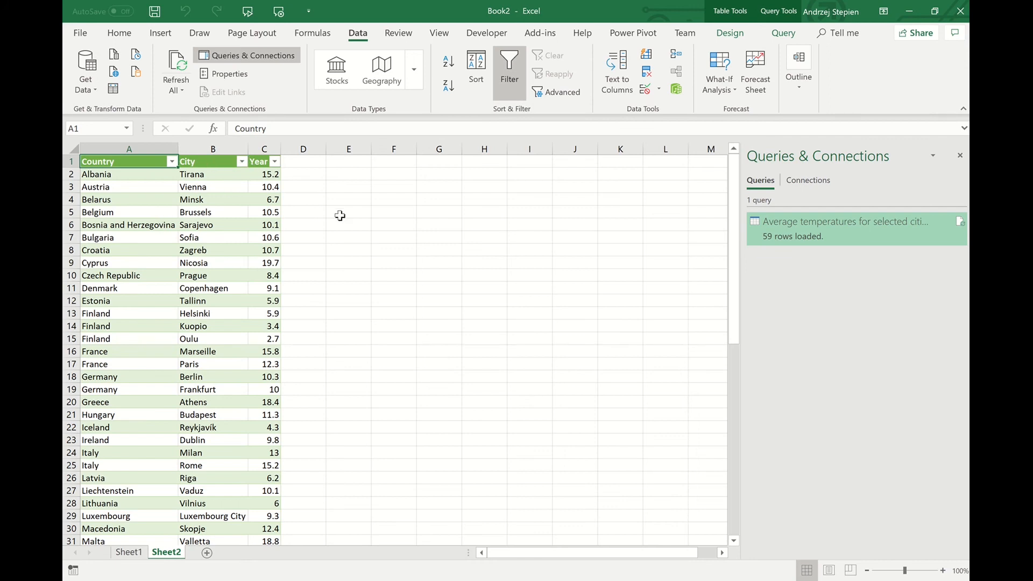
left_click_drag(439, 173, 574, 174)
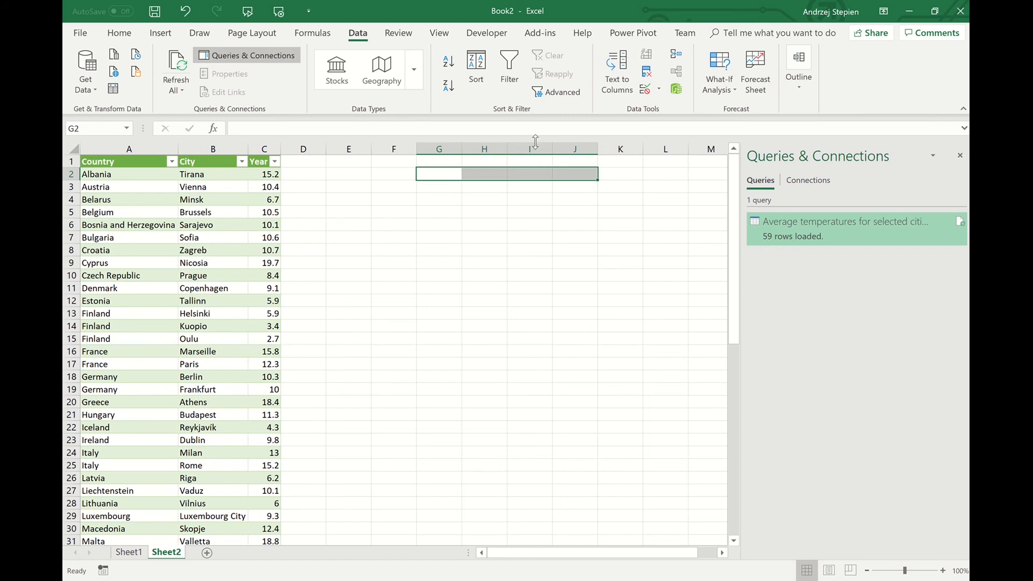
left_click(961, 155)
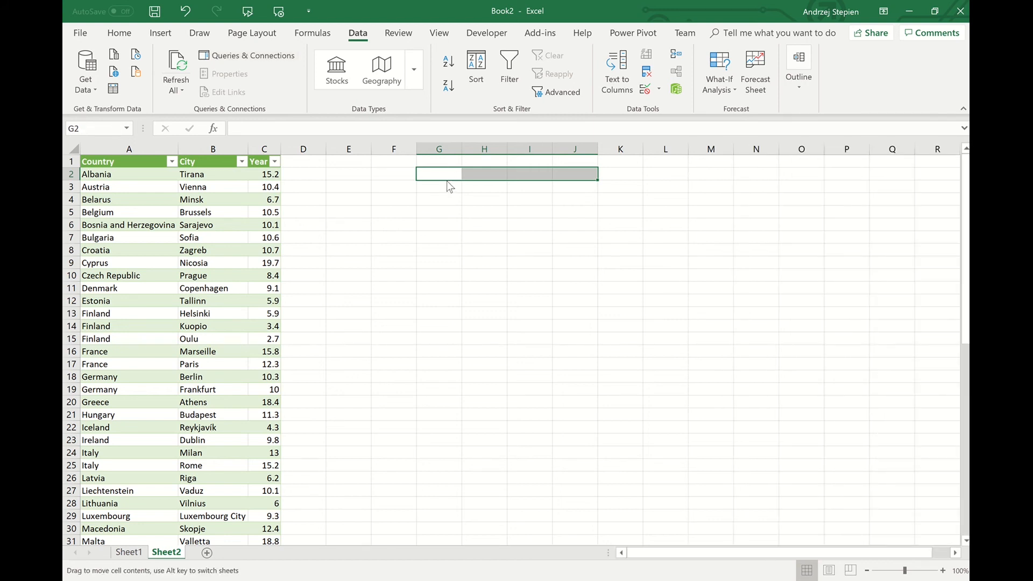
- Enter the summary headers "Country", "Min", "Max" and "Average" in cells G2 to J2
left_click(448, 173)
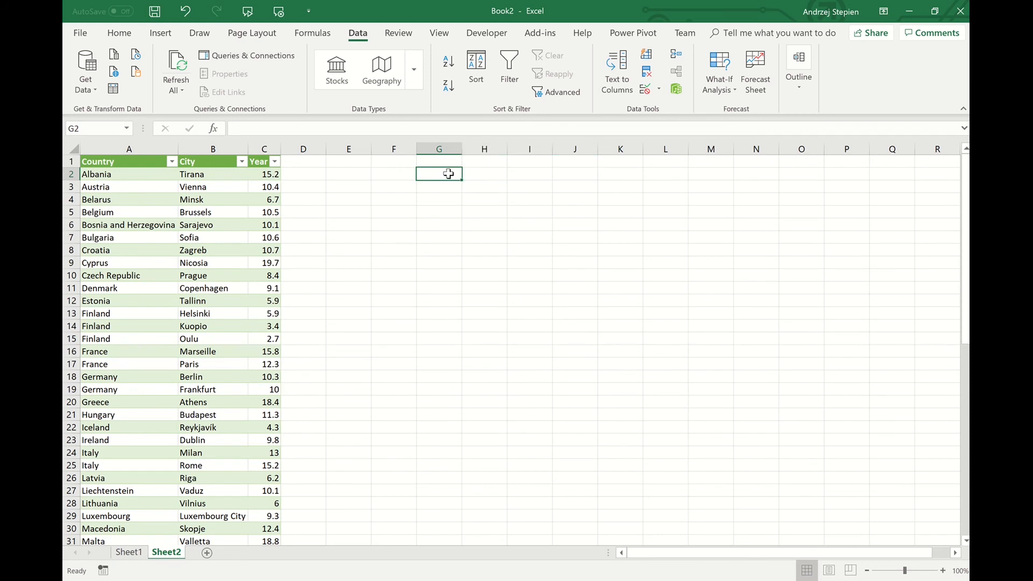
type("Counr")
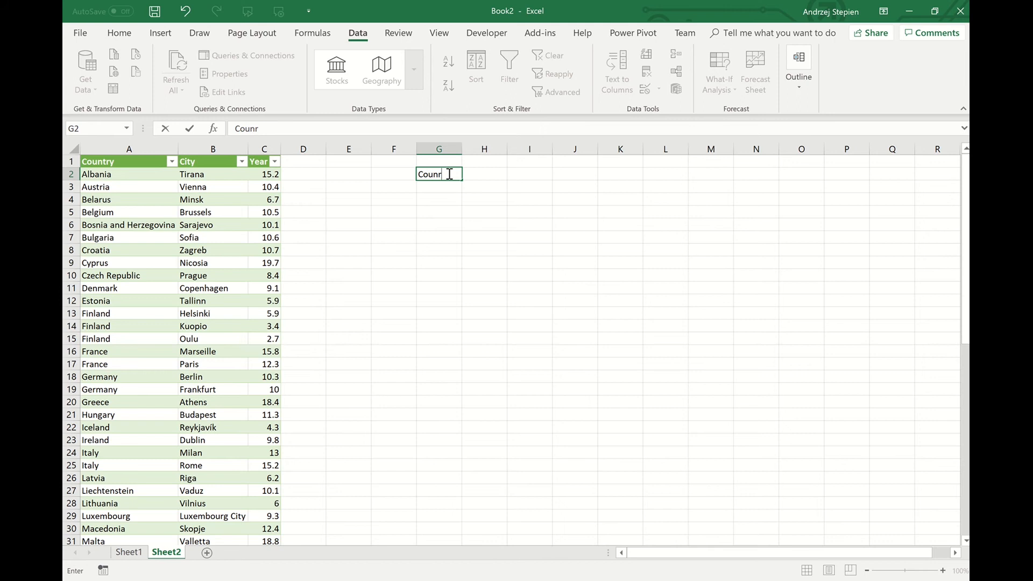
key("BackSpace")
type("try")
key("Tab")
type("Ma")
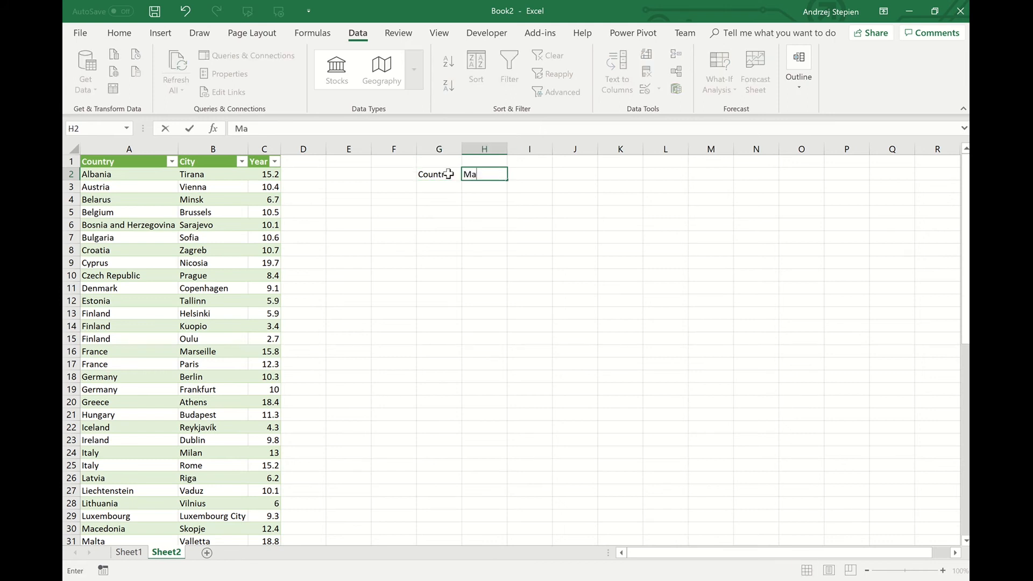
key("BackSpace")
type("in")
key("Tab")
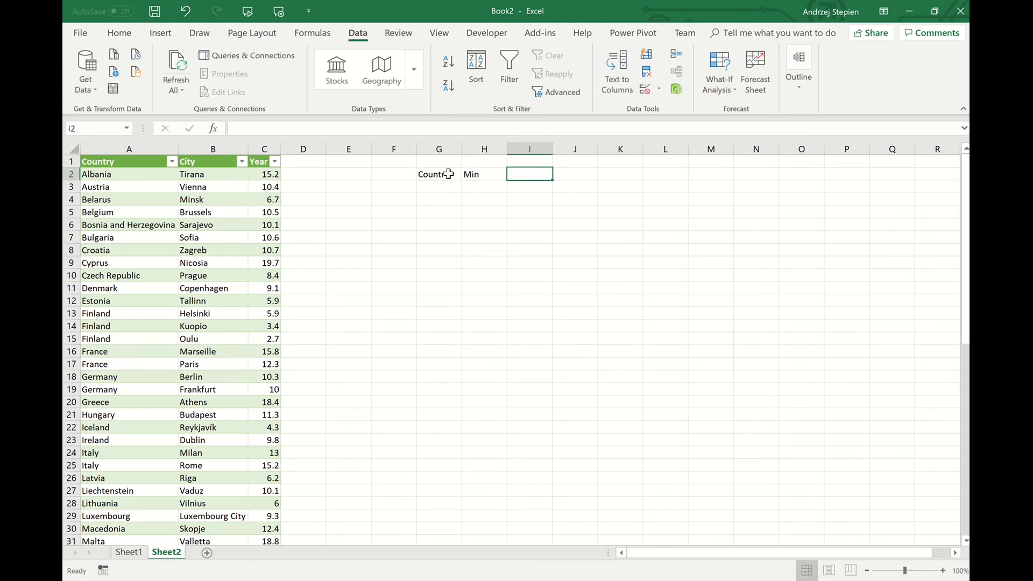
type("Max")
key("Tab")
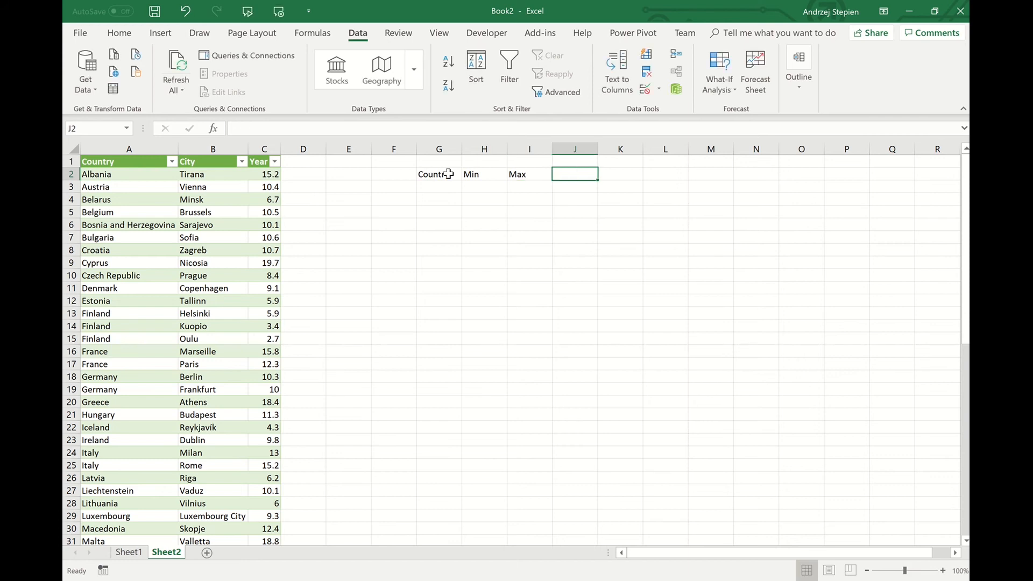
type("Average")
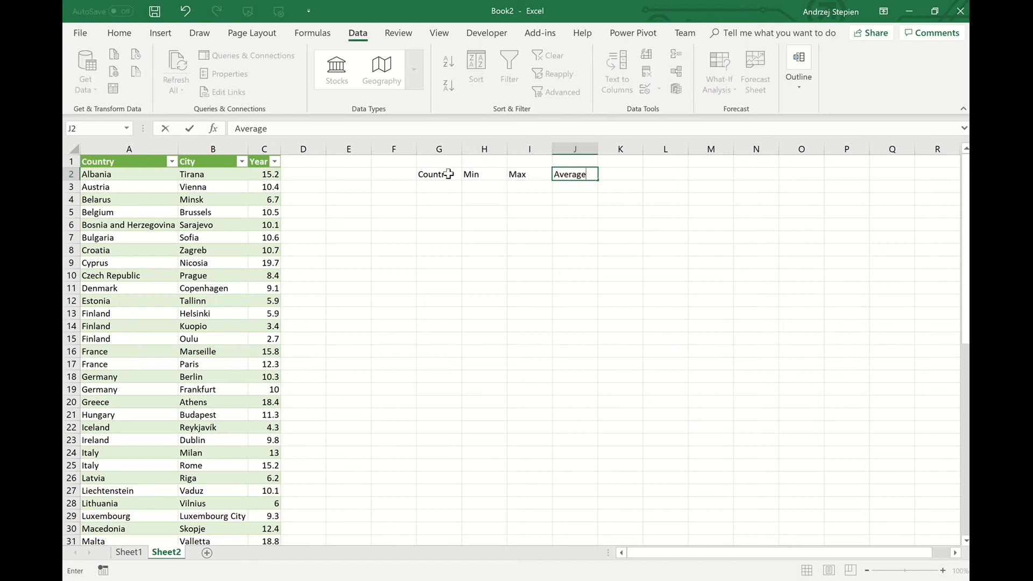
left_click(448, 174)
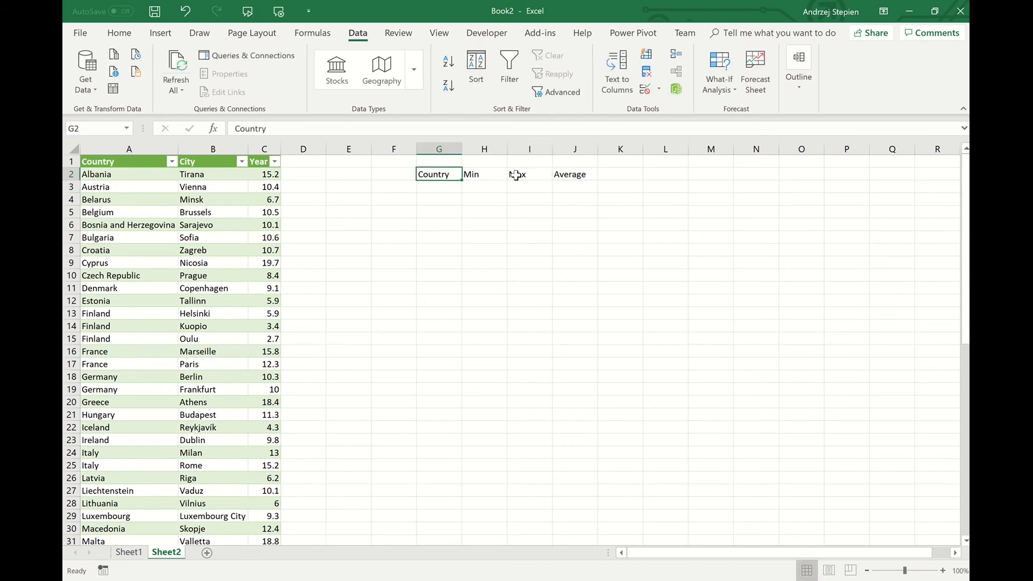
- Make the summary headers in G2:J2 bold and give them a top and double bottom border
left_click_drag(516, 175, 571, 175)
left_click(119, 33)
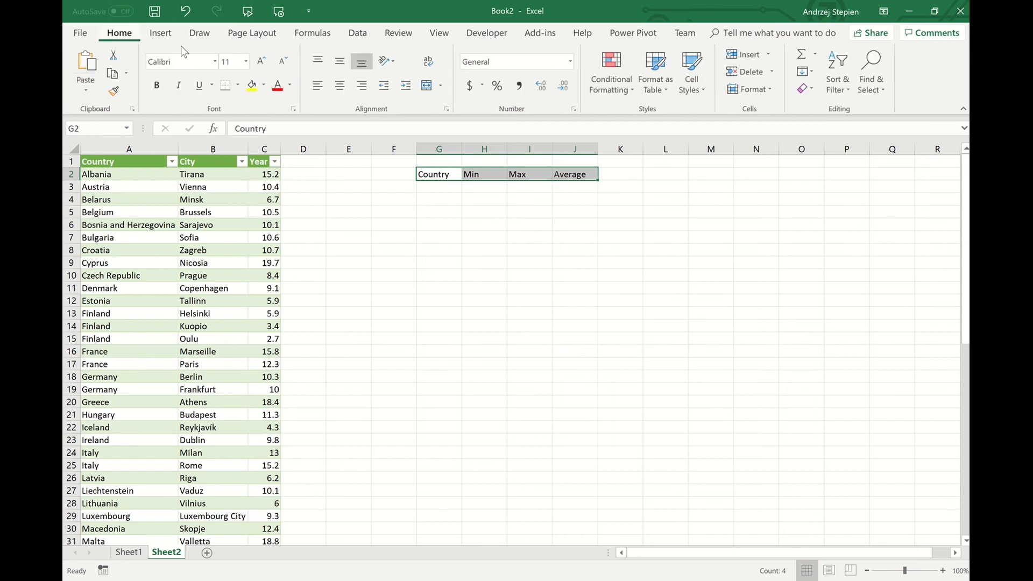
left_click(155, 86)
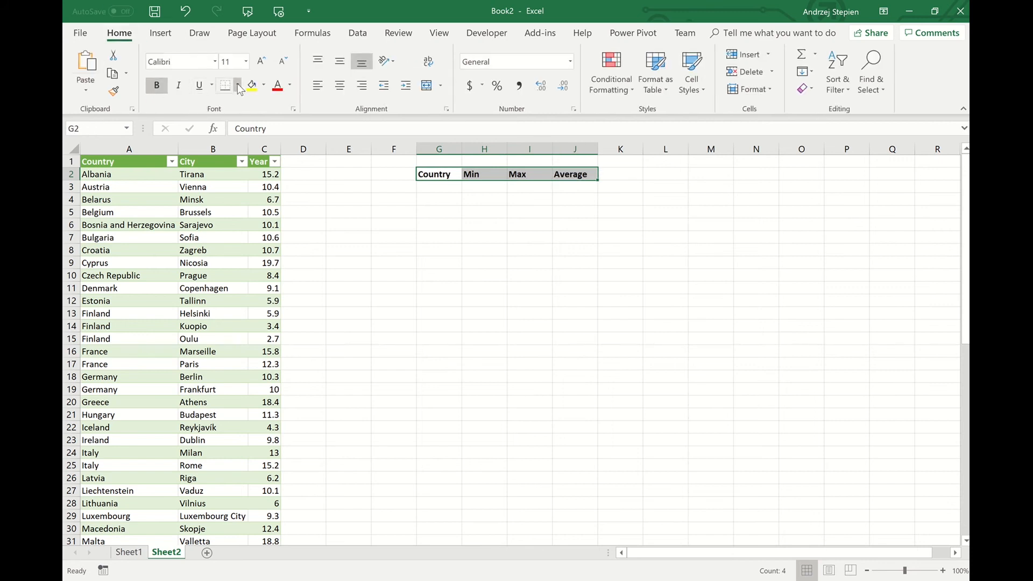
left_click(238, 86)
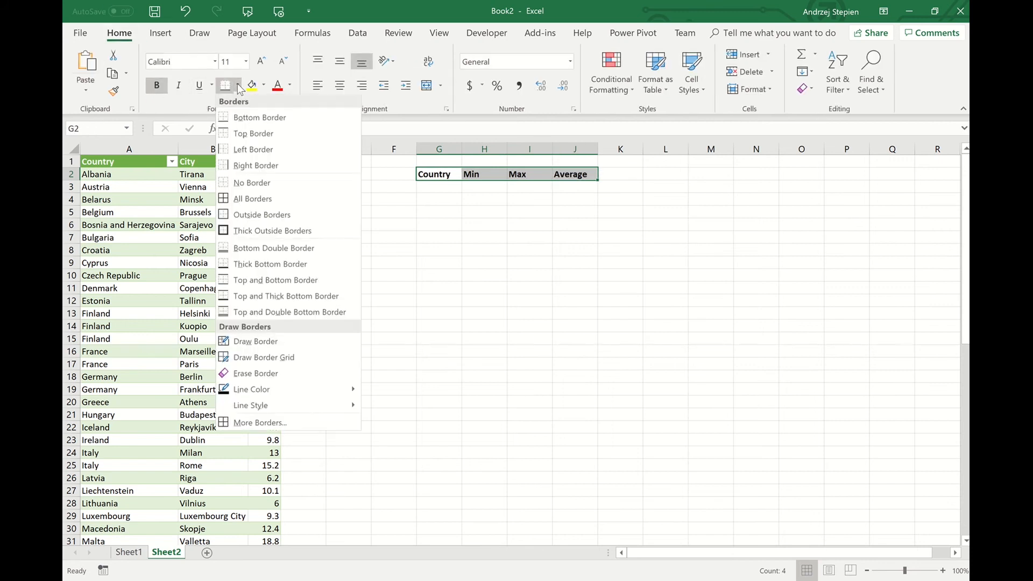
left_click(257, 313)
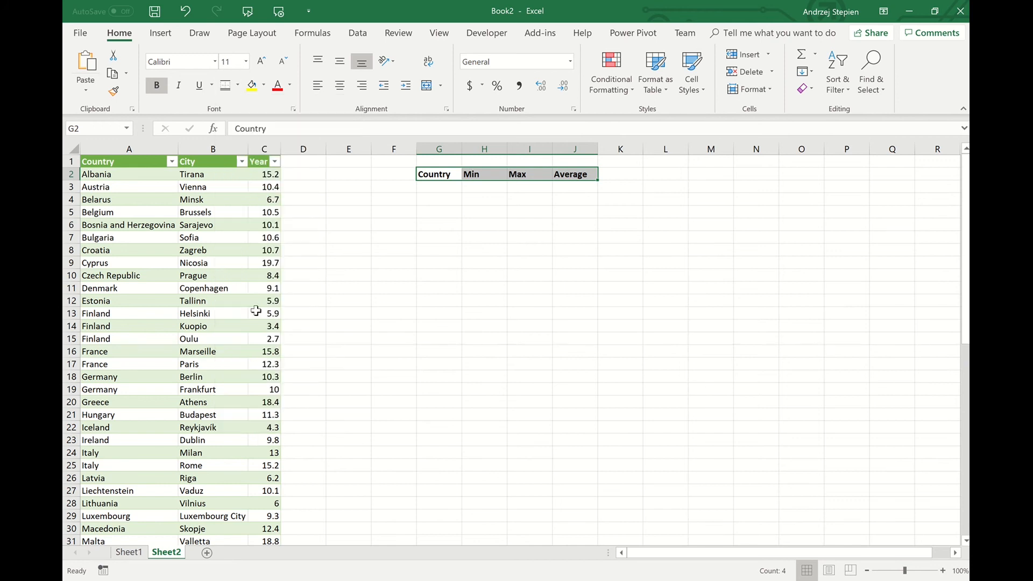
left_click(525, 225)
- Enter "Finland" as the first country in cell G3
left_click(439, 187)
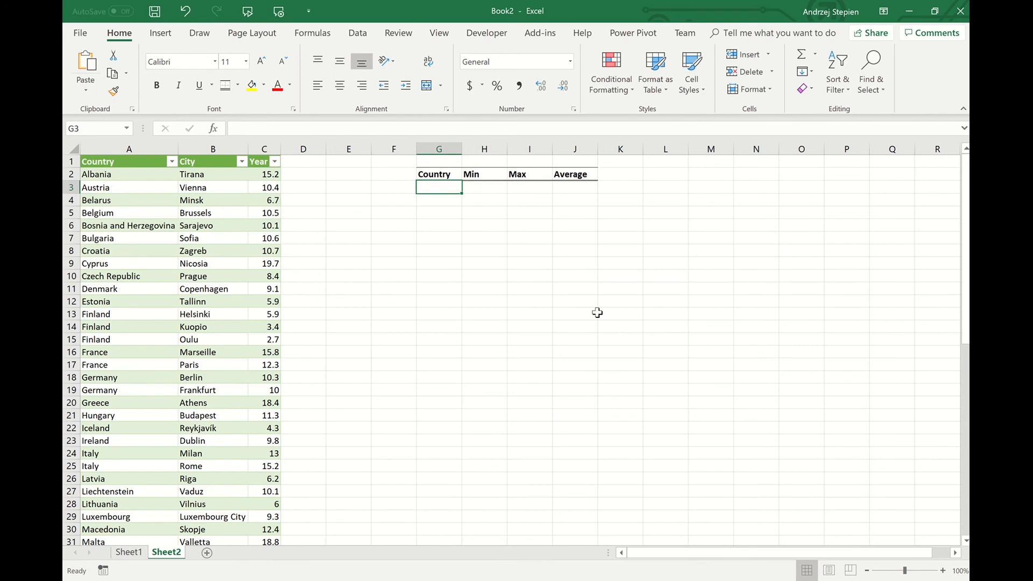
type("Fina")
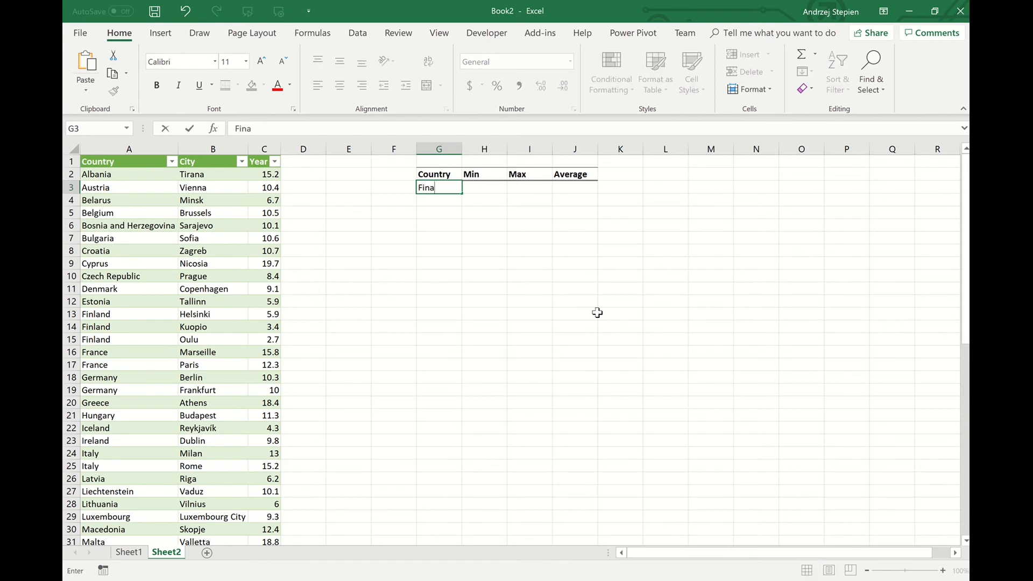
key("BackSpace")
type("land")
key("Return")
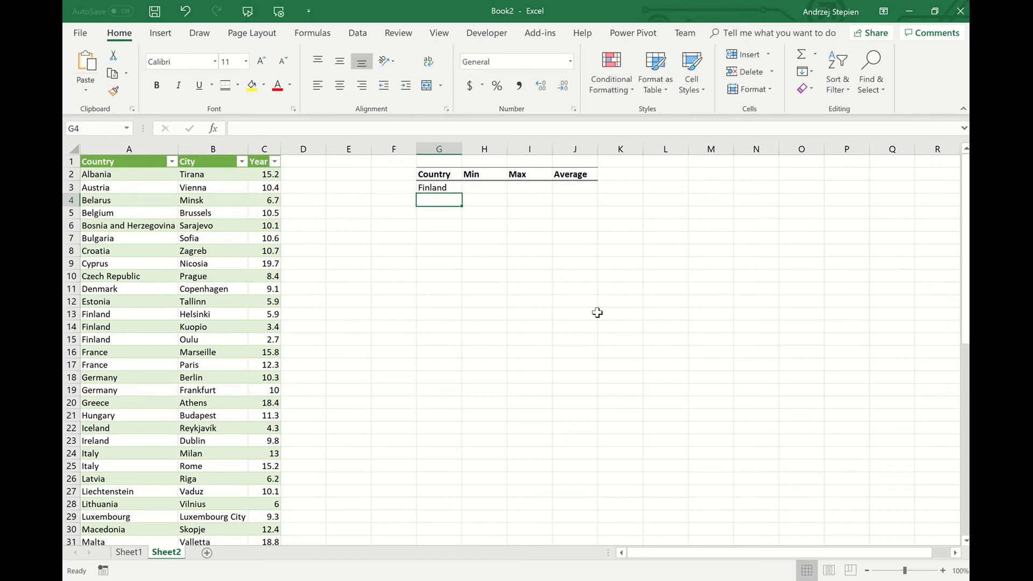
- Enter =MINIFS(C:C,A:A,G3) in H3 for Finland's minimum and check it against the Finnish temperatures in C13:C15
left_click(478, 191)
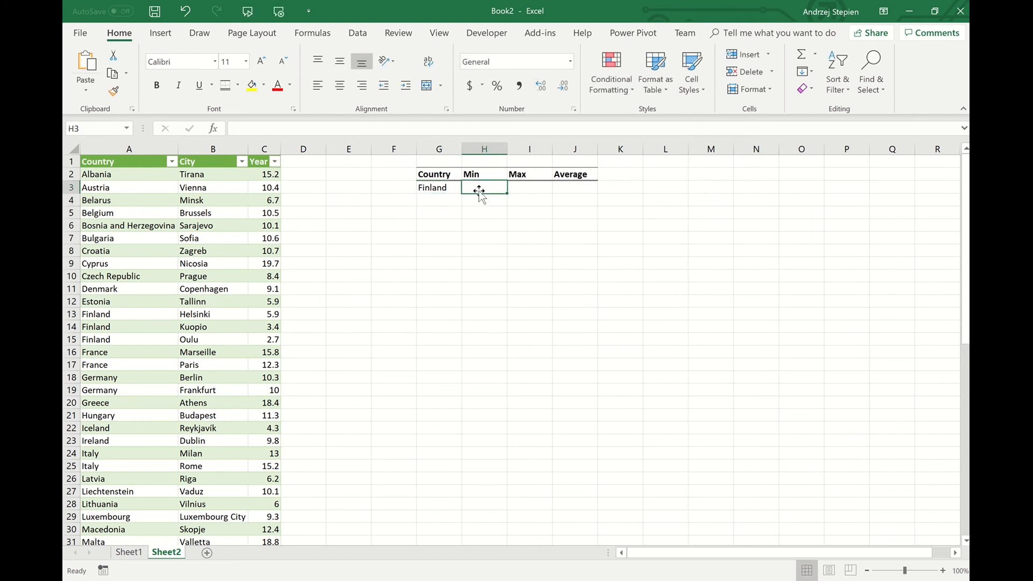
type("=min")
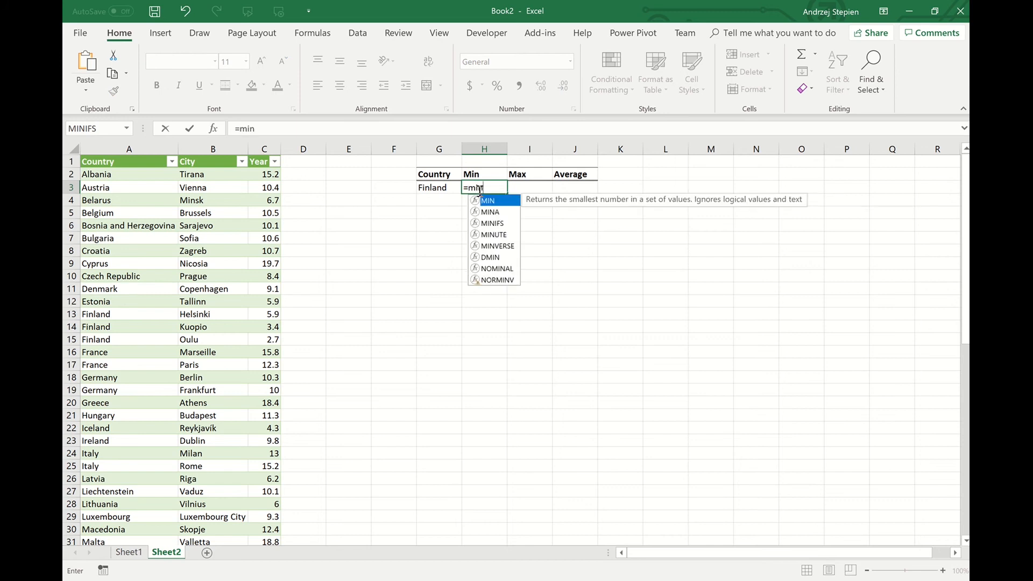
key("Down")
key("Down")
key("Tab")
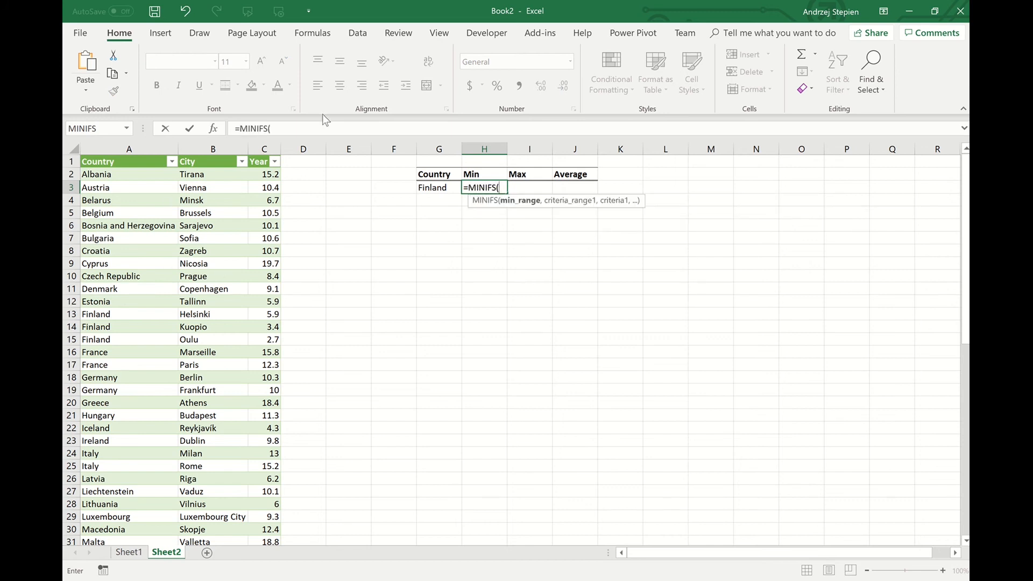
left_click(264, 147)
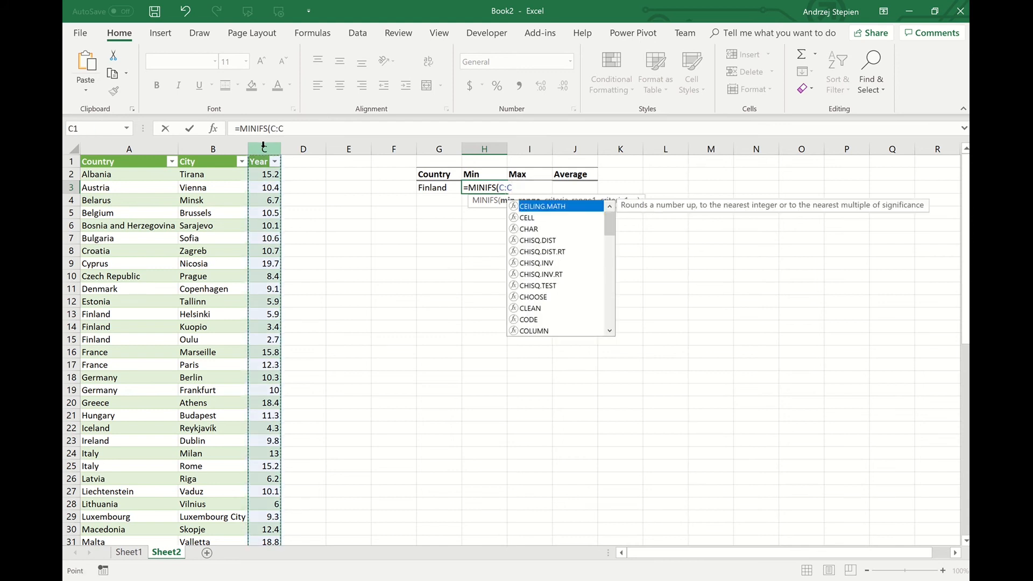
type(",")
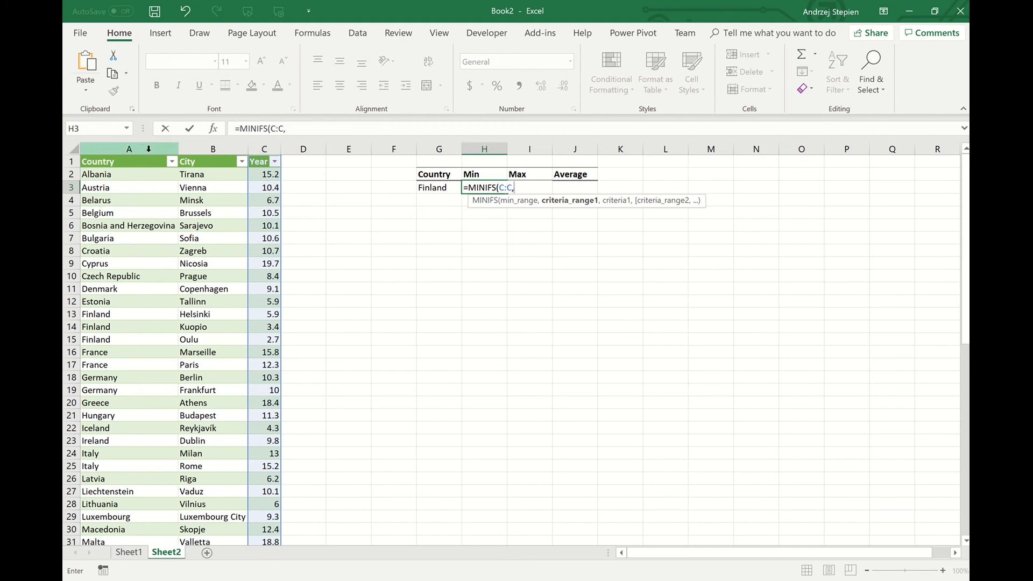
left_click(148, 147)
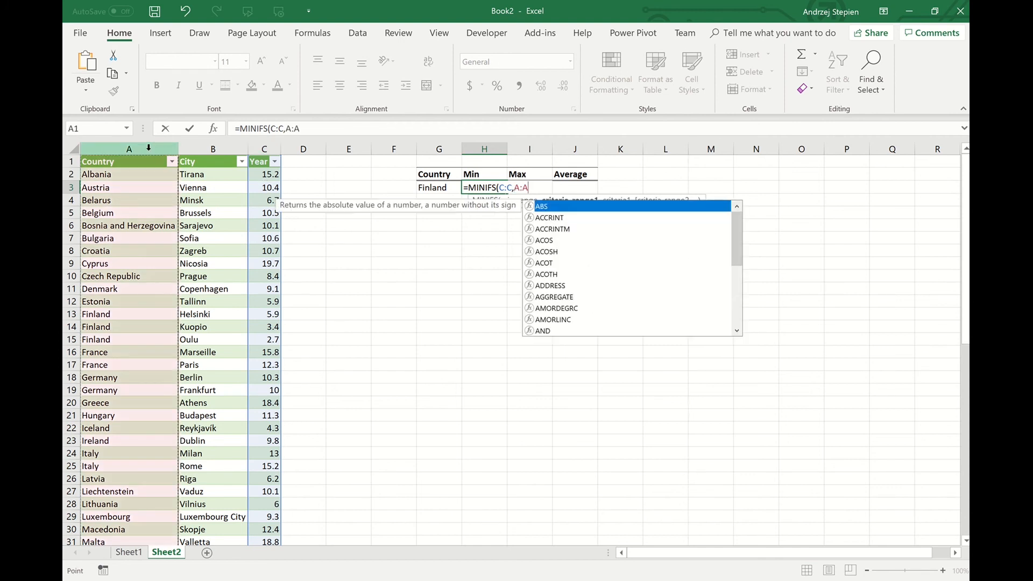
type(",")
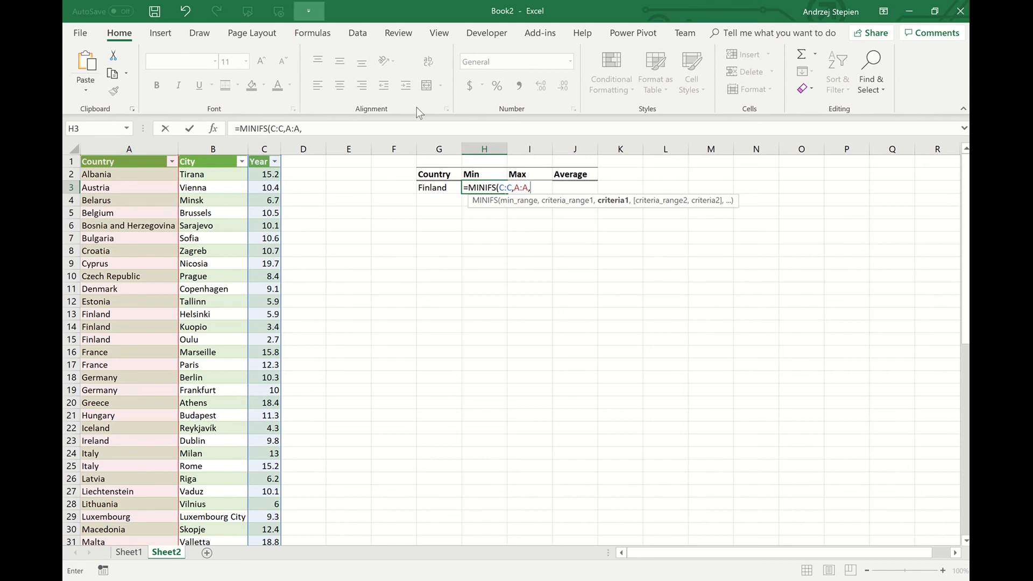
left_click(438, 188)
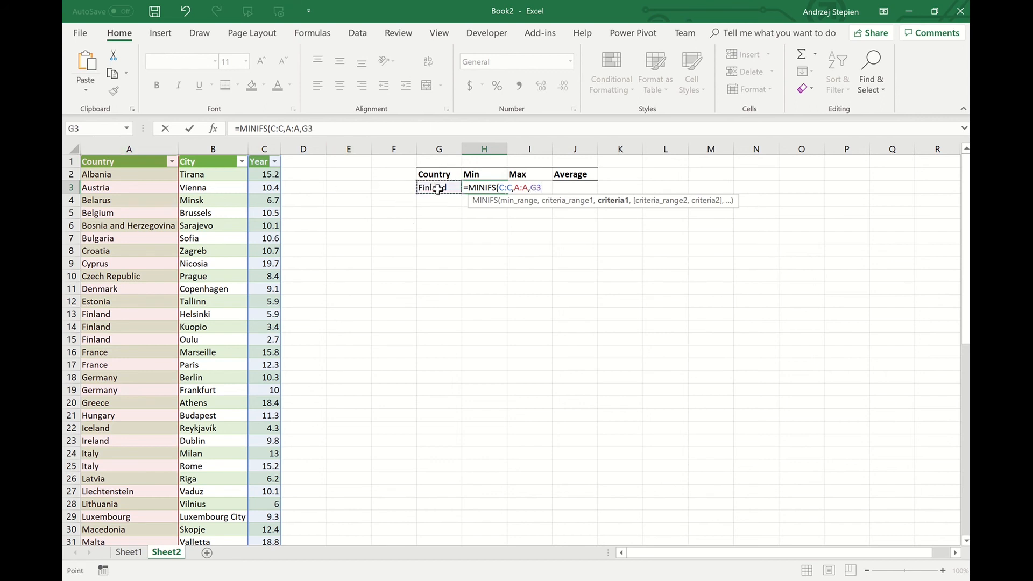
type(")")
key("Return")
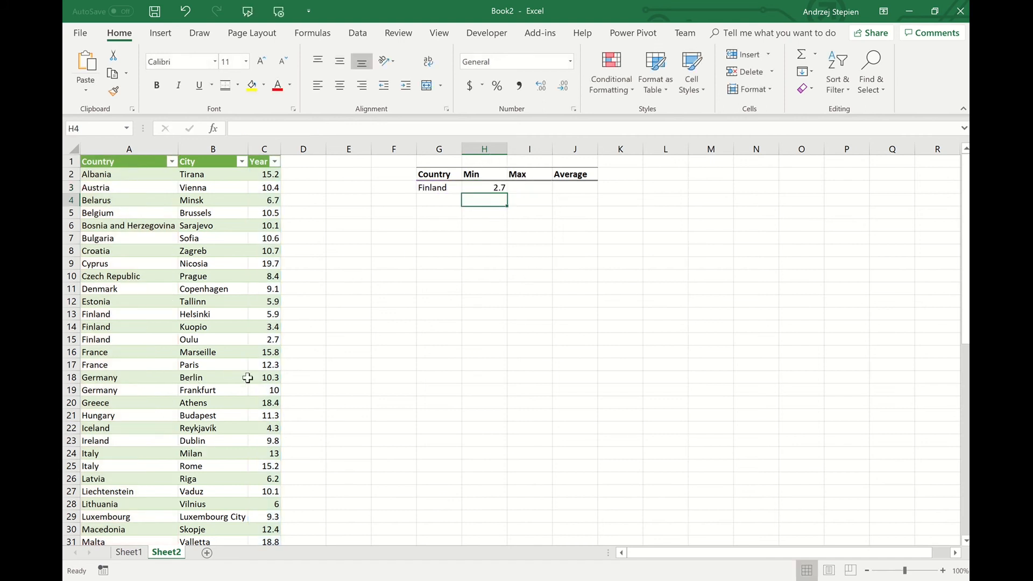
left_click(270, 318)
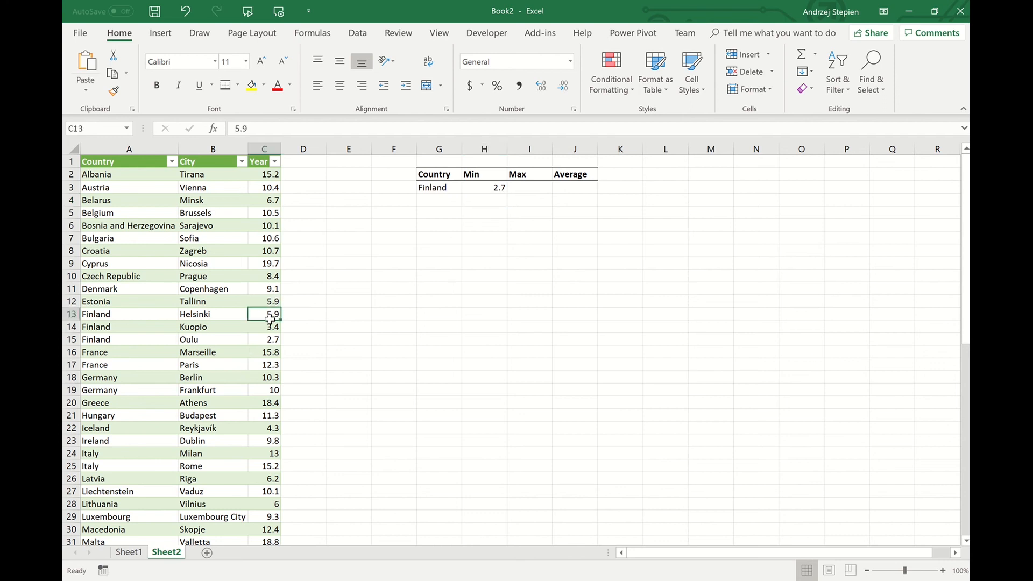
left_click_drag(270, 319, 273, 348)
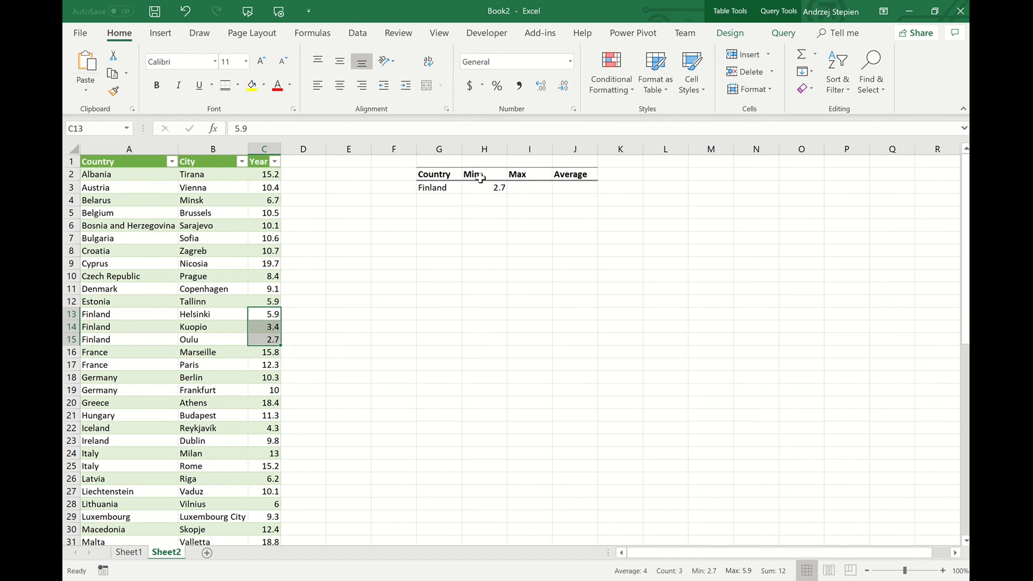
- Copy the text of the MINIFS formula from H3, leaving the cell unchanged
left_click(498, 190)
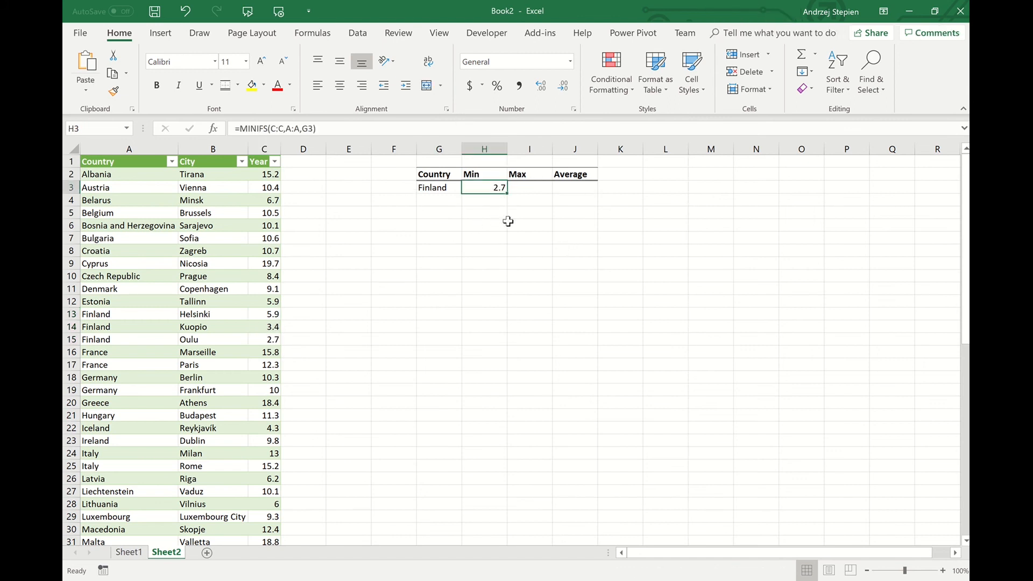
left_click(382, 130)
left_click_drag(382, 130, 200, 131)
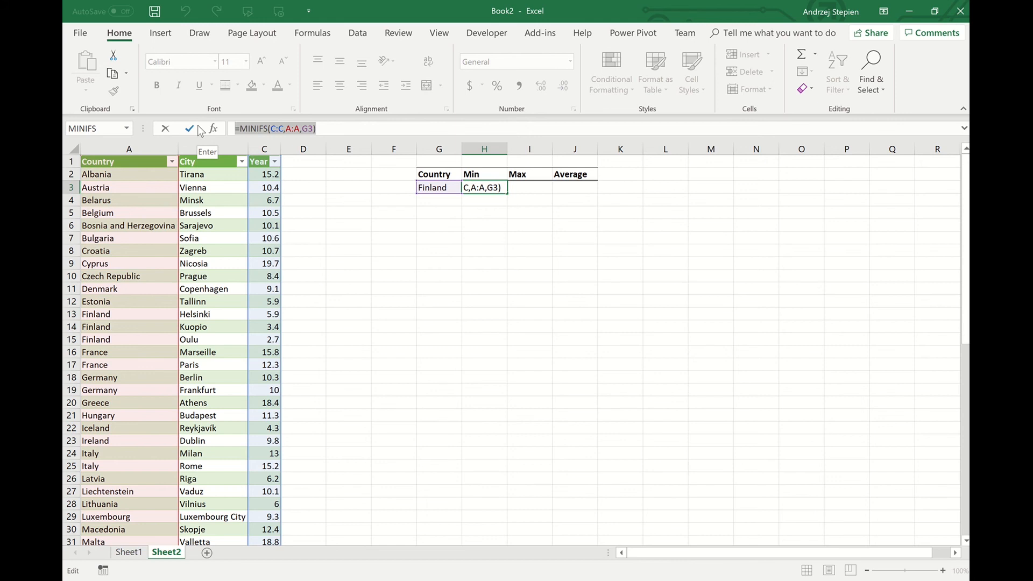
key("ctrl+c")
left_click(200, 131)
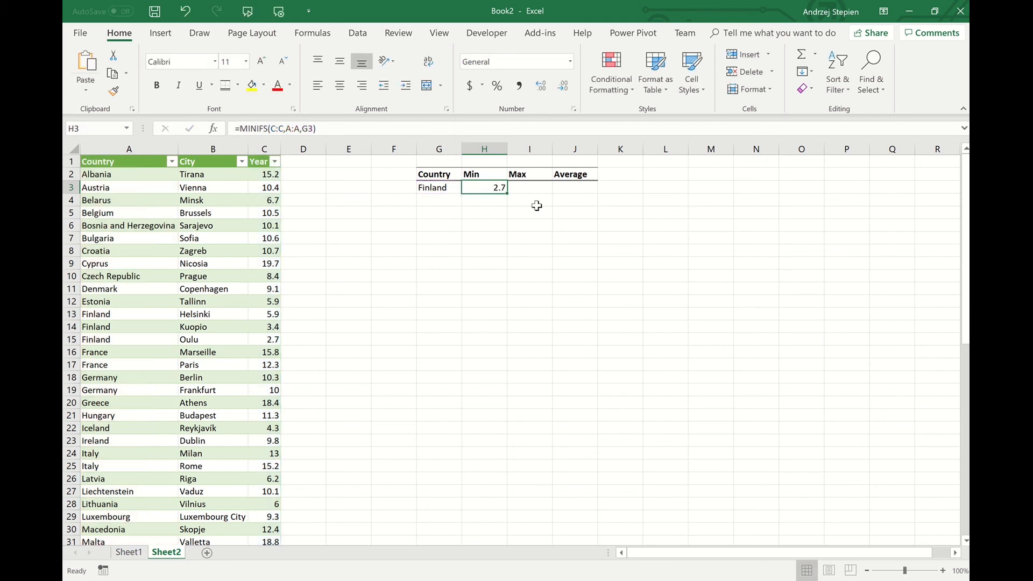
- Paste the copied formula into I3, change its function to MAXIFS, and compare the result with the Finnish temperatures in C13:C15
left_click(539, 186)
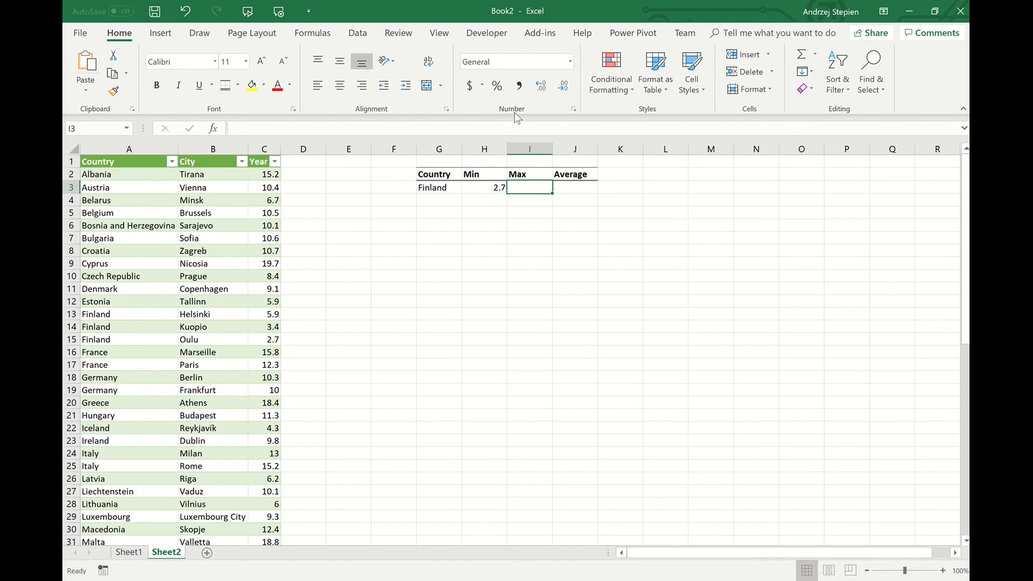
left_click(511, 128)
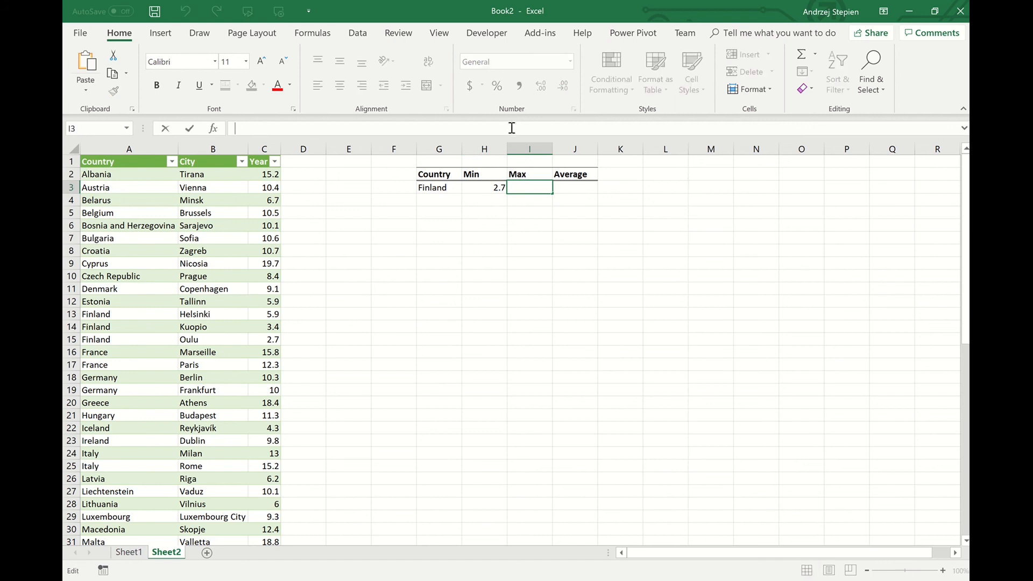
key("ctrl+v")
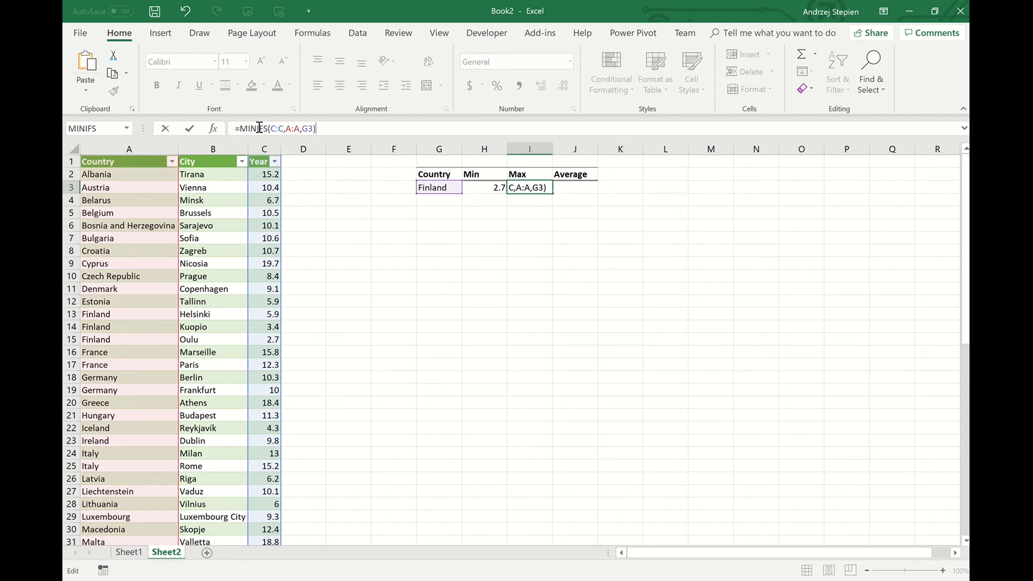
left_click(256, 126)
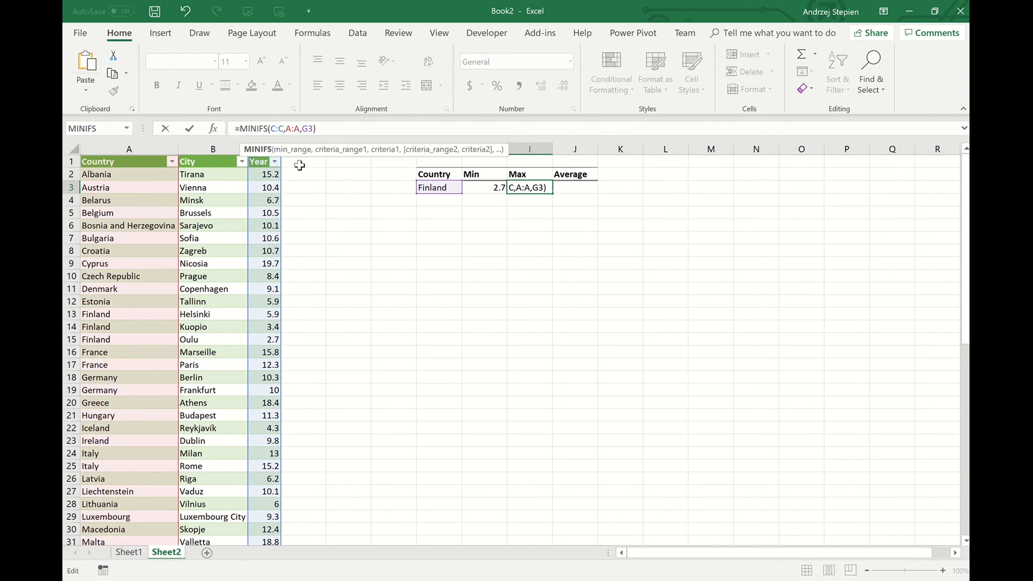
key("BackSpace")
key("BackSpace")
type("AX")
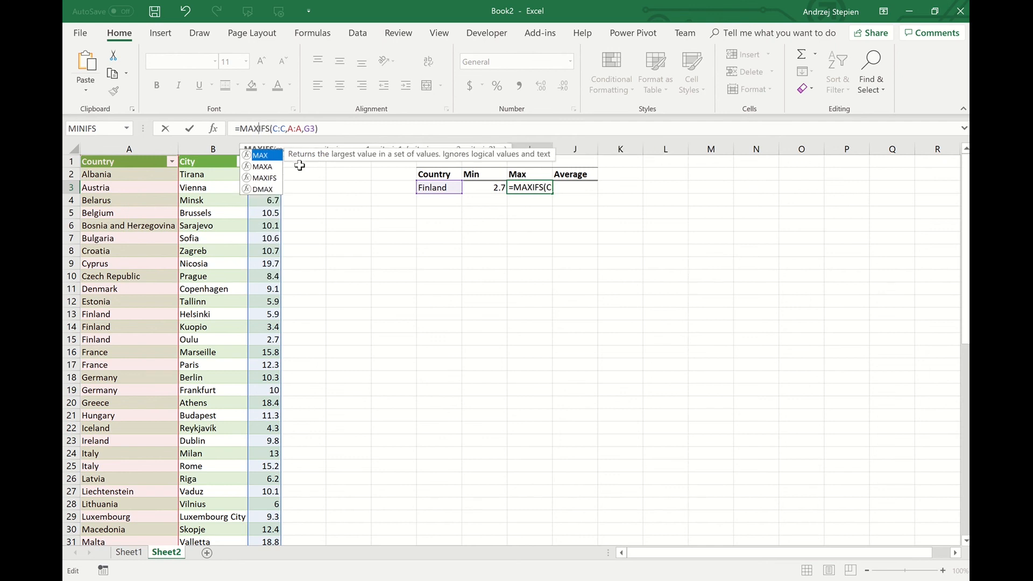
key("Return")
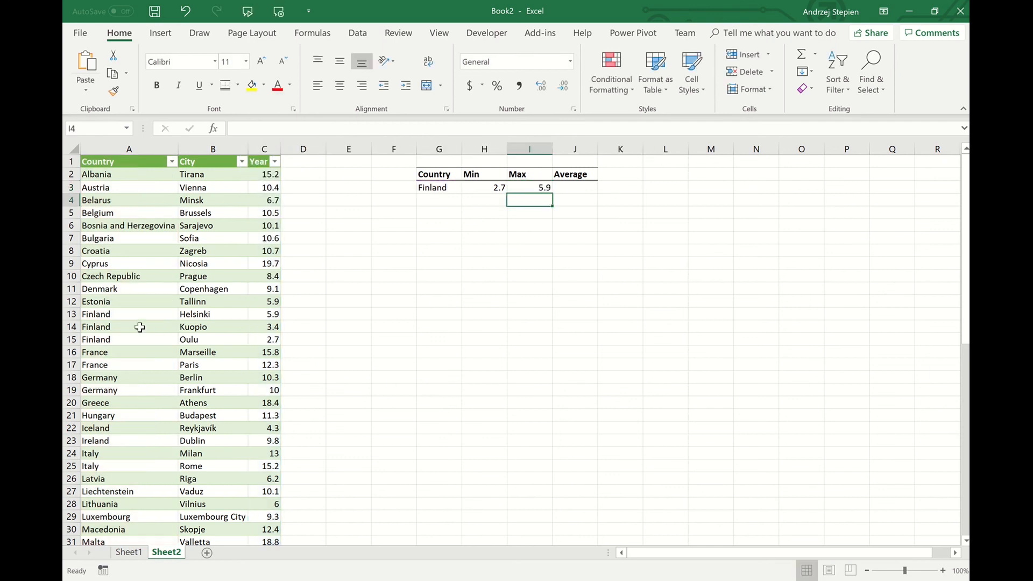
left_click_drag(264, 315, 267, 340)
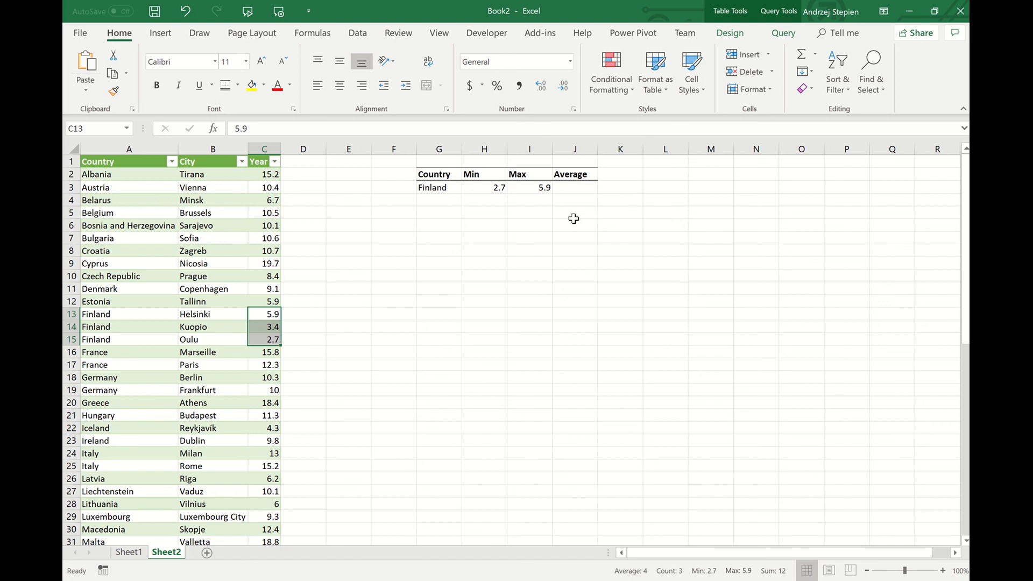
- Enter =AVERAGEIF(A:A,G3,C:C) in J3 for Finland's average and check it against the Finnish temperatures in C13:C15
left_click(584, 188)
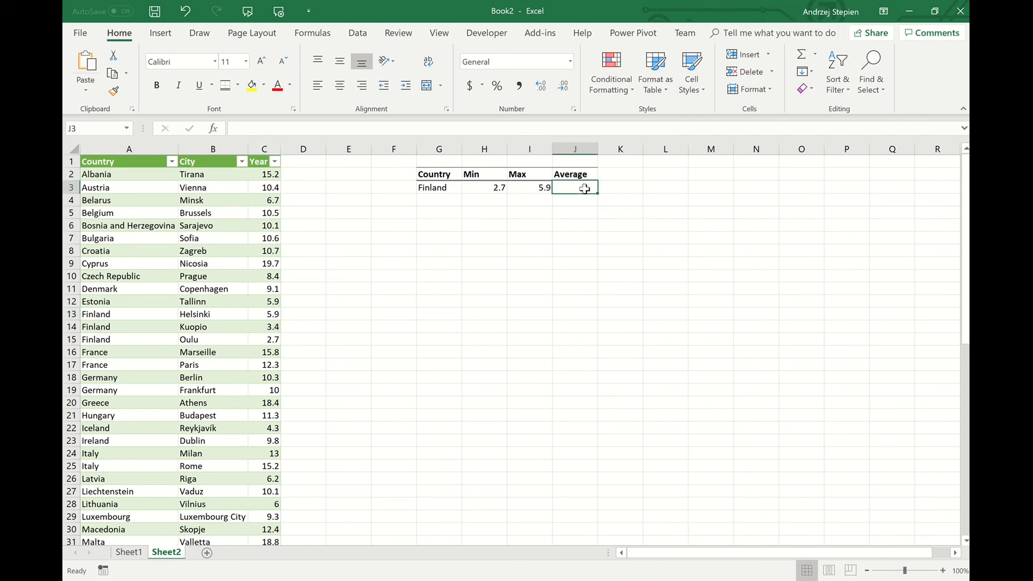
type("=")
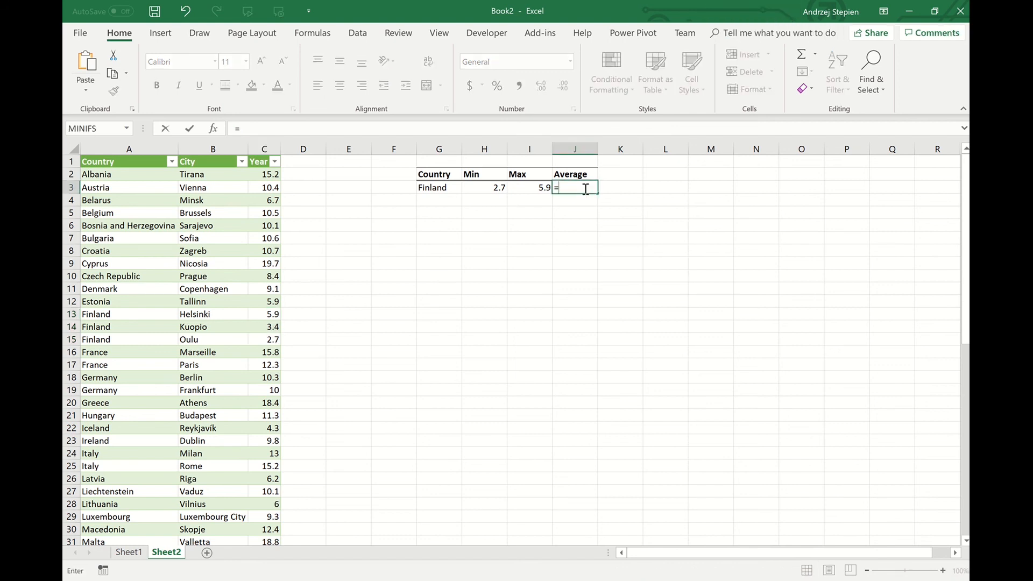
type("av")
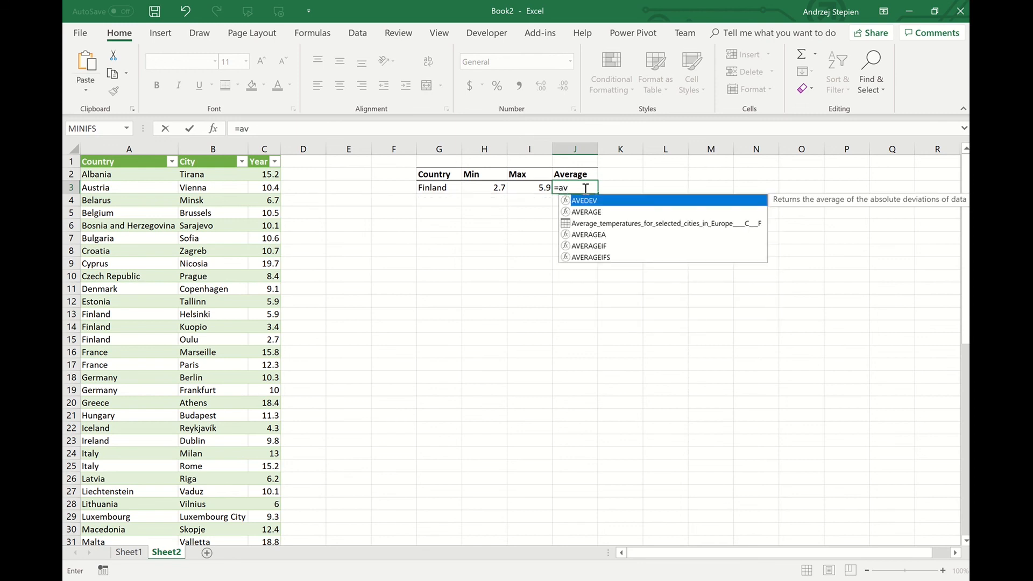
key("Down")
key("Down")
key("Down")
key("Down")
key("Tab")
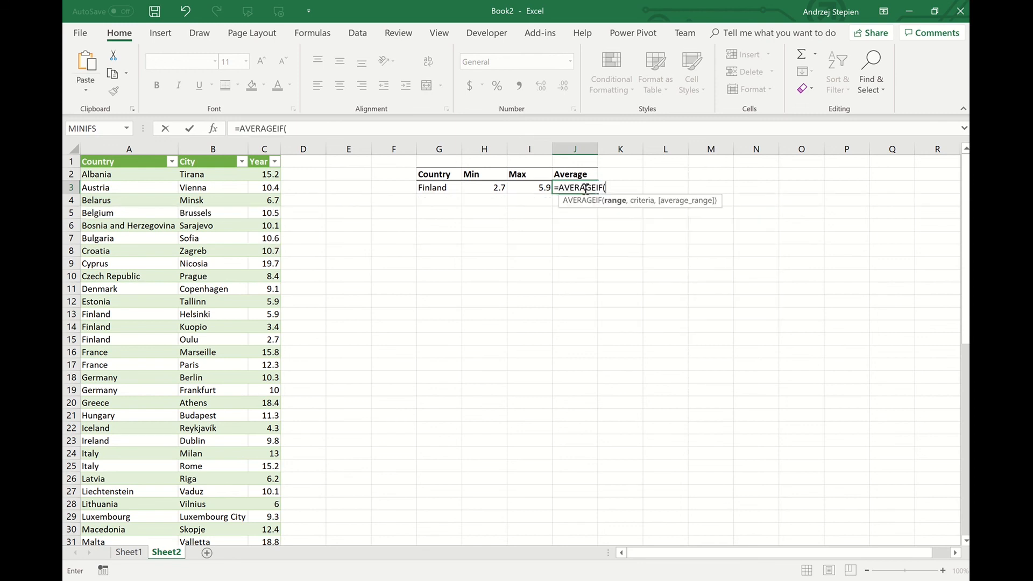
left_click(141, 144)
type(",")
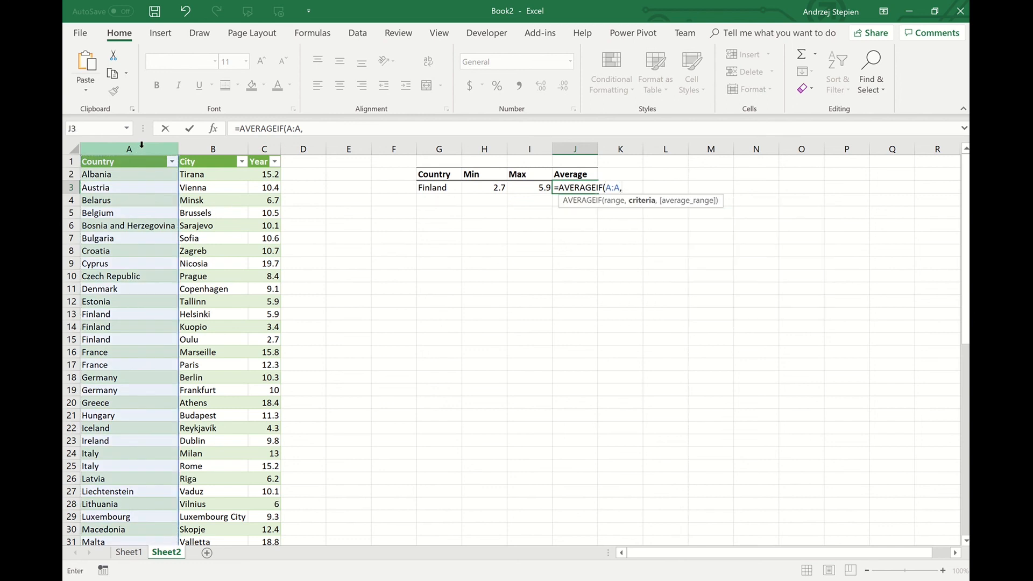
left_click(449, 188)
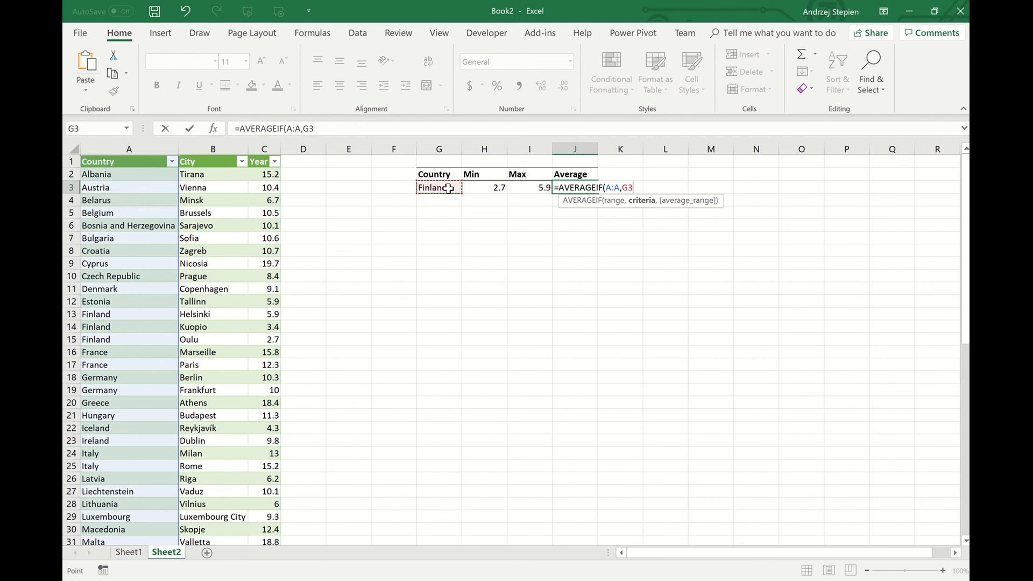
type(",")
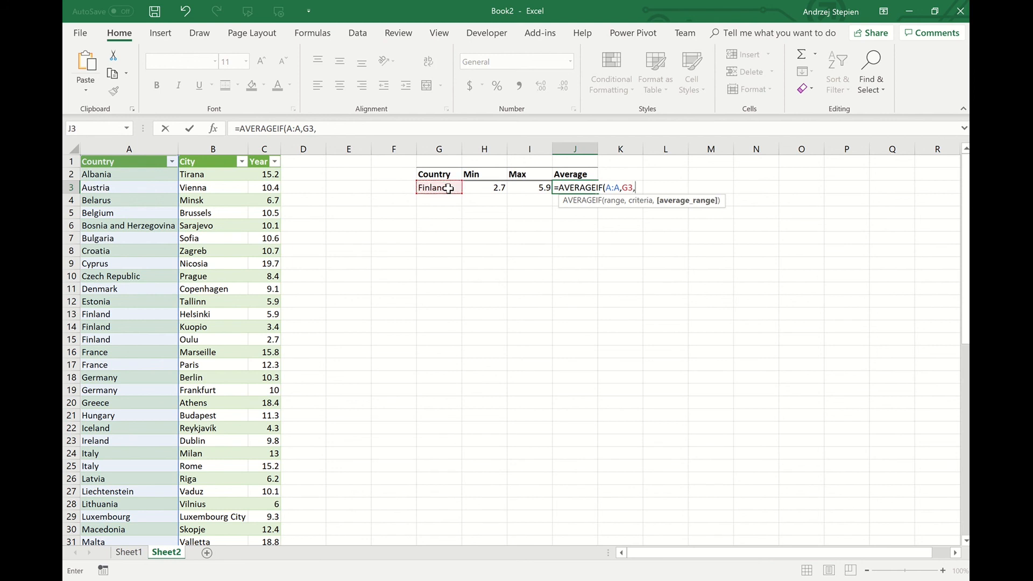
left_click(262, 151)
type(")")
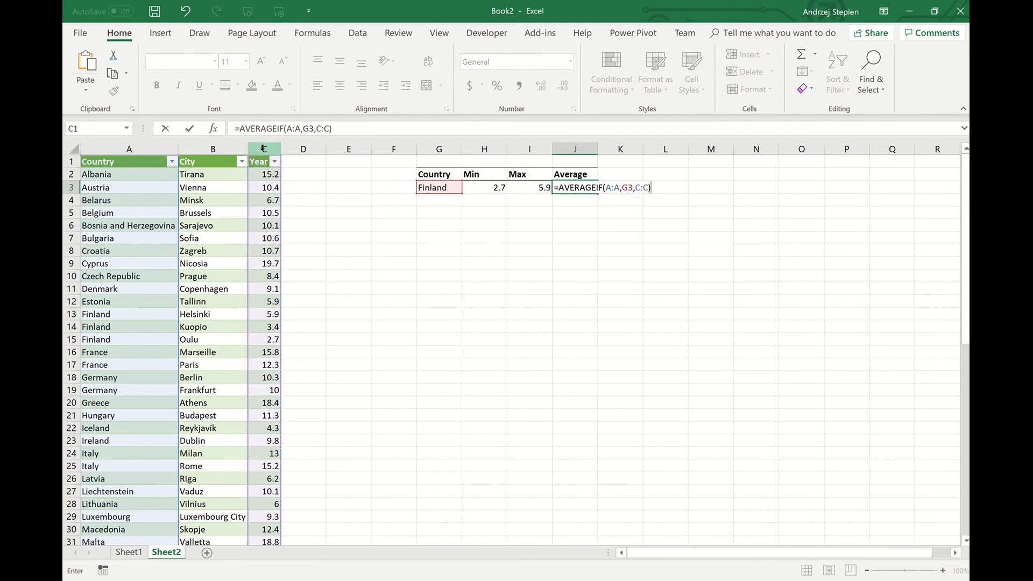
key("Return")
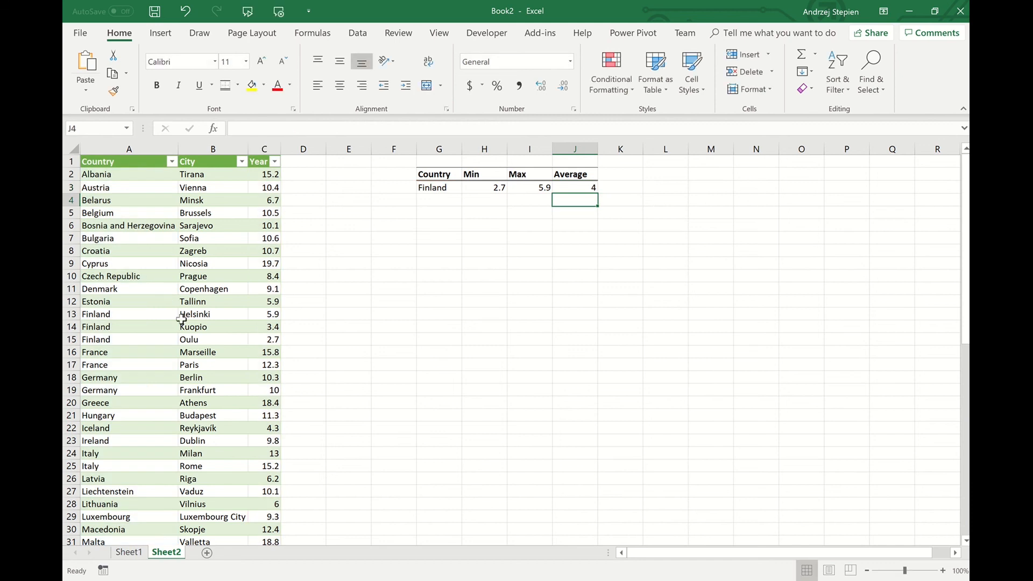
left_click_drag(271, 315, 275, 346)
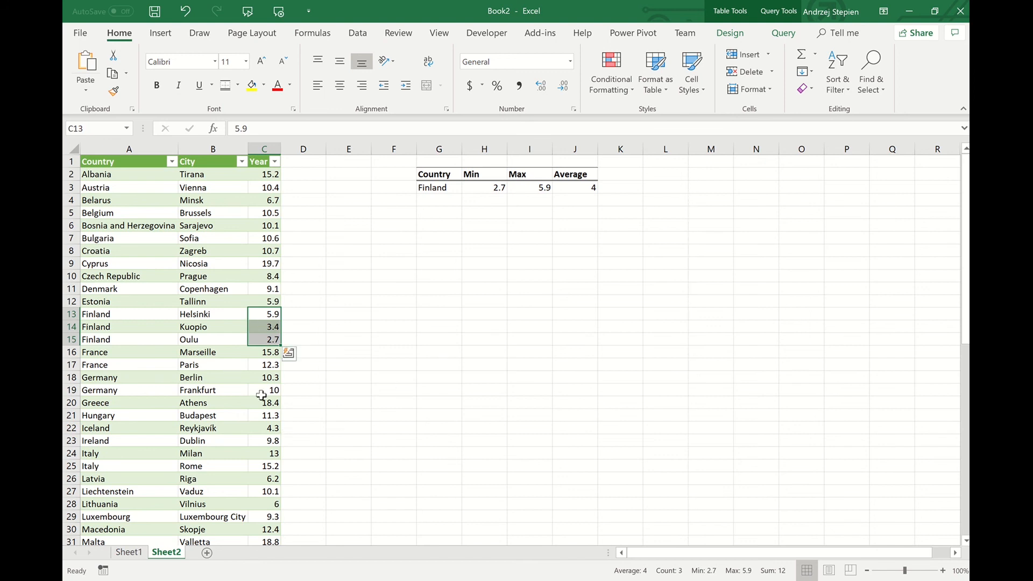
- Change the country in G3 to "Germany" and compare the recalculated results with the German temperatures in C18:C19
left_click(131, 378)
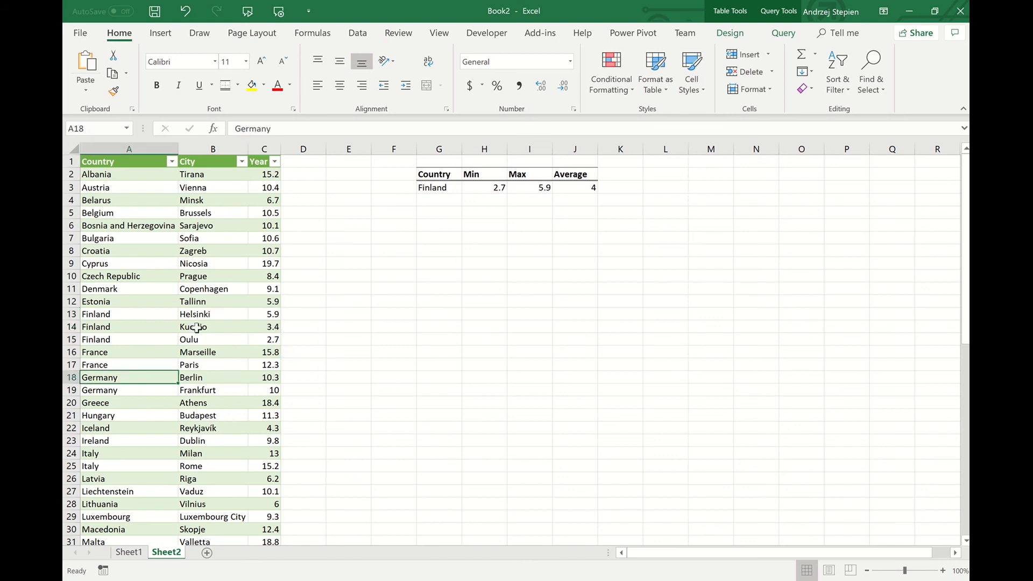
left_click(451, 190)
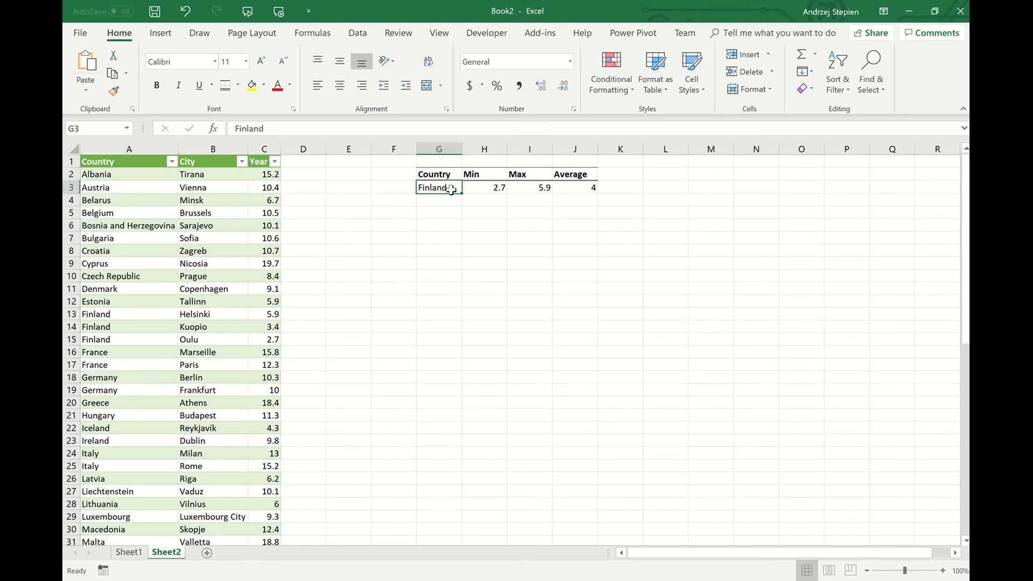
type("Germany")
key("Return")
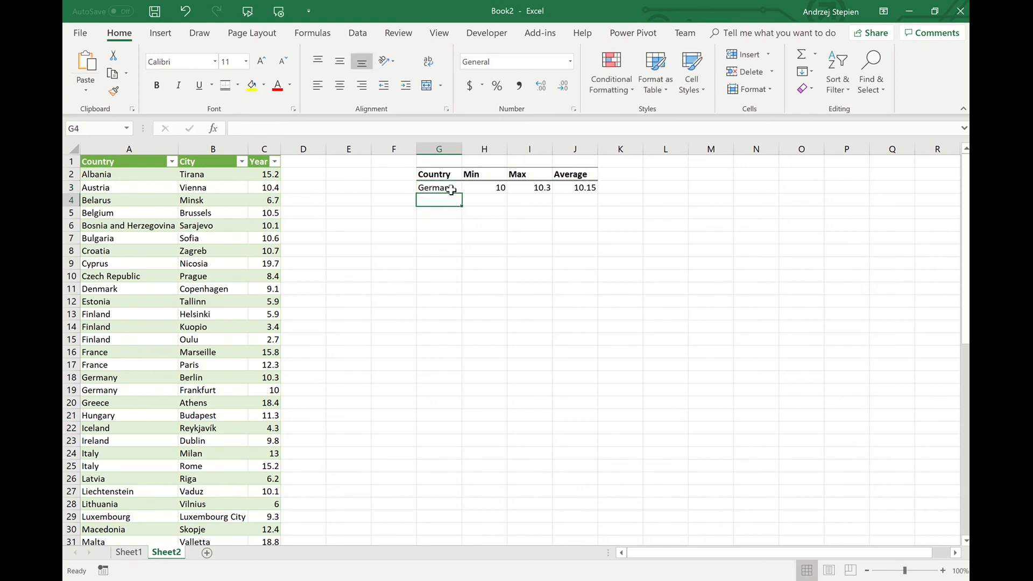
left_click_drag(271, 377, 272, 390)
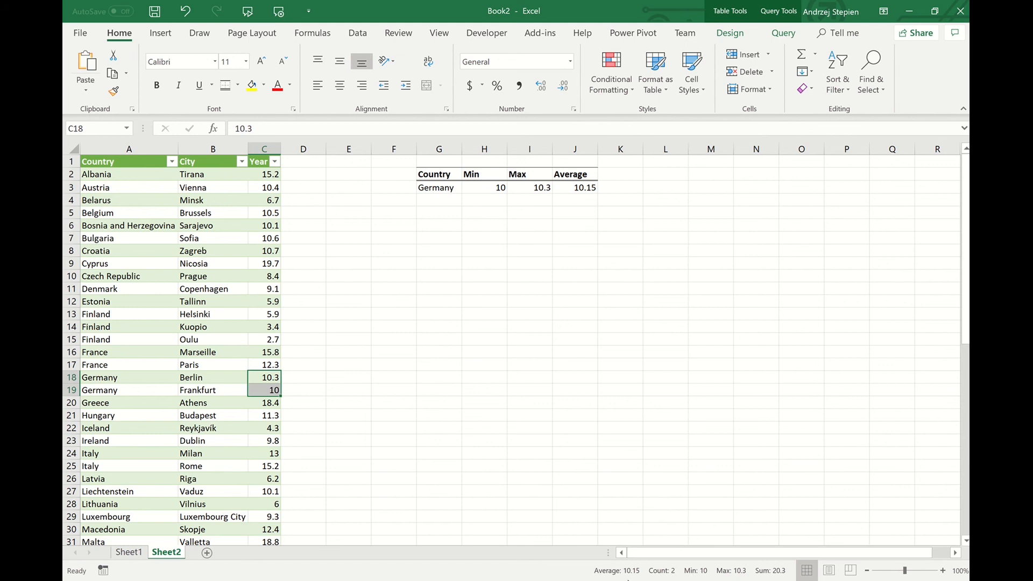